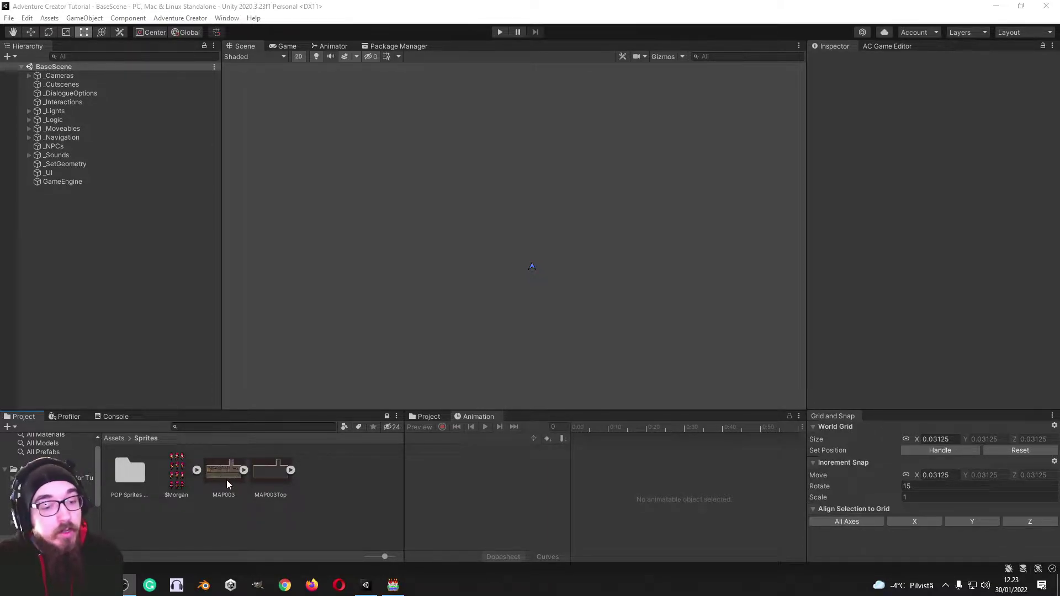
# Add the MAP003 sprite to the BaseScene hierarchy as the background map.
pyautogui.moveTo(223, 482); pyautogui.dragTo(83, 287)
pyautogui.moveTo(500, 283); pyautogui.dragTo(500, 261, button='middle')
pyautogui.scroll(9, 502, 260)
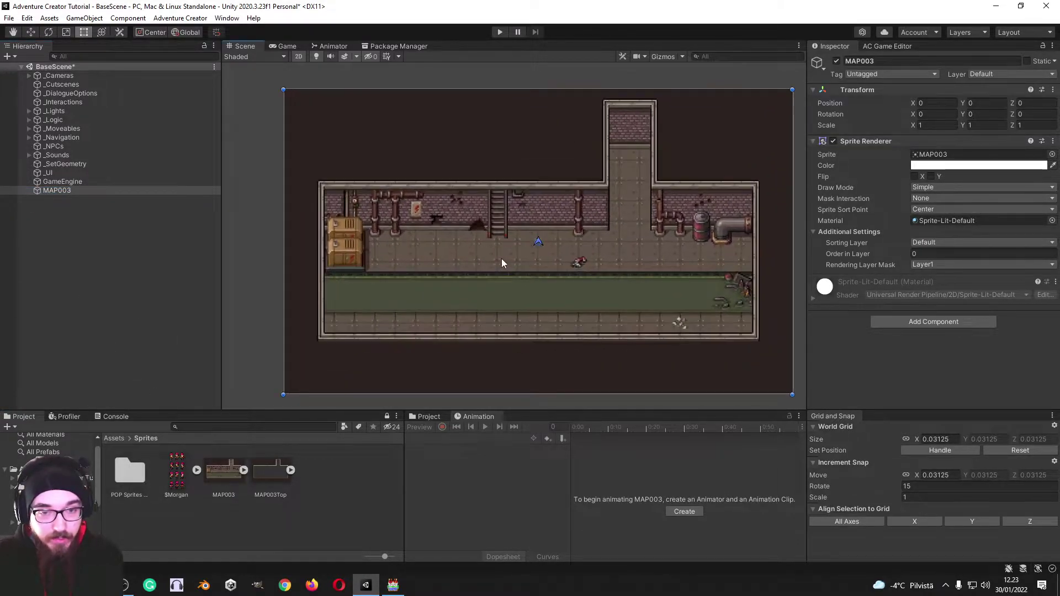
pyautogui.moveTo(551, 283); pyautogui.dragTo(525, 252, button='middle')
pyautogui.scroll(-2, 486, 284)
pyautogui.scroll(-2, 489, 296)
pyautogui.scroll(1, 502, 280)
# Switch to RPG Maker MV, view the MAP003 source map, and close the program.
pyautogui.click(392, 584)
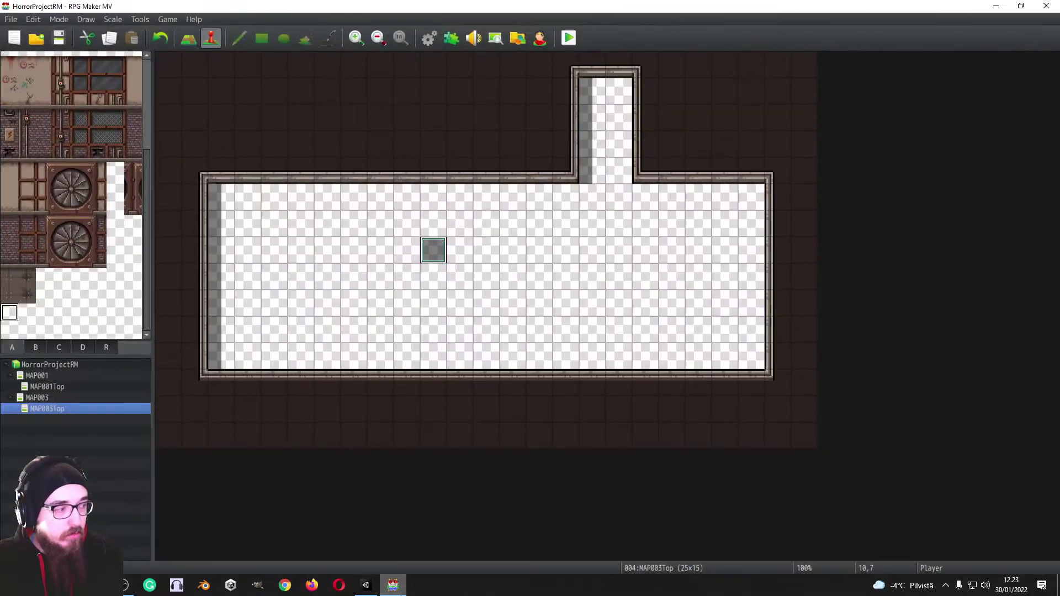
pyautogui.click(77, 397)
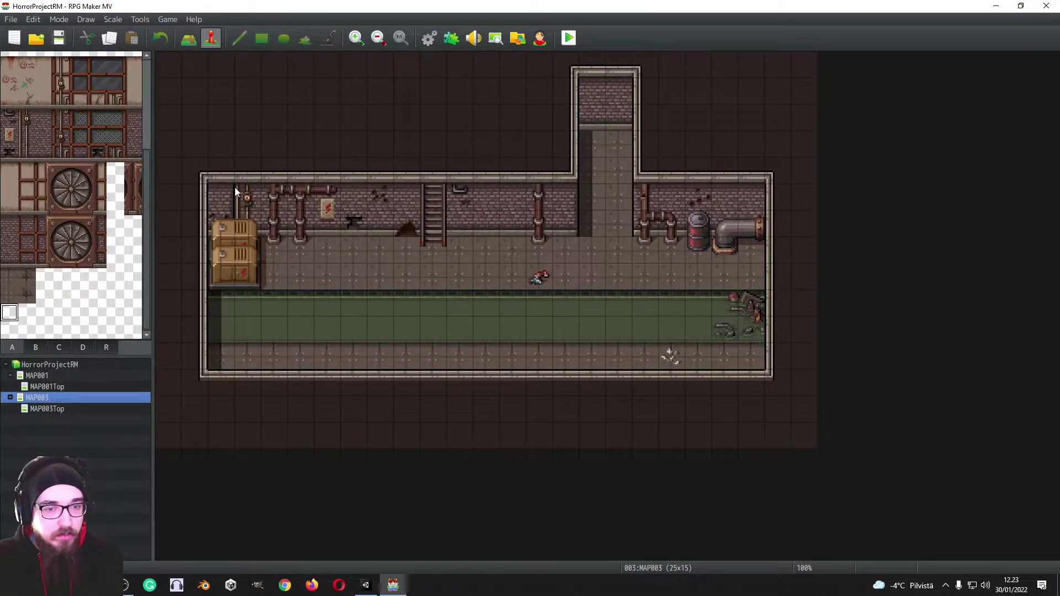
pyautogui.click(1046, 6)
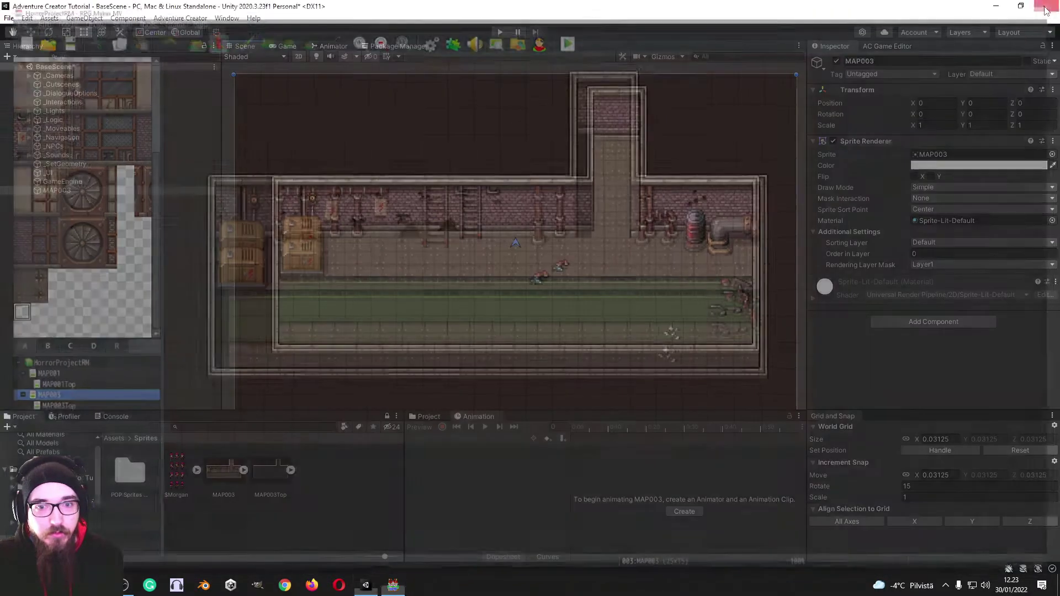
pyautogui.moveTo(461, 273); pyautogui.dragTo(464, 274, button='middle')
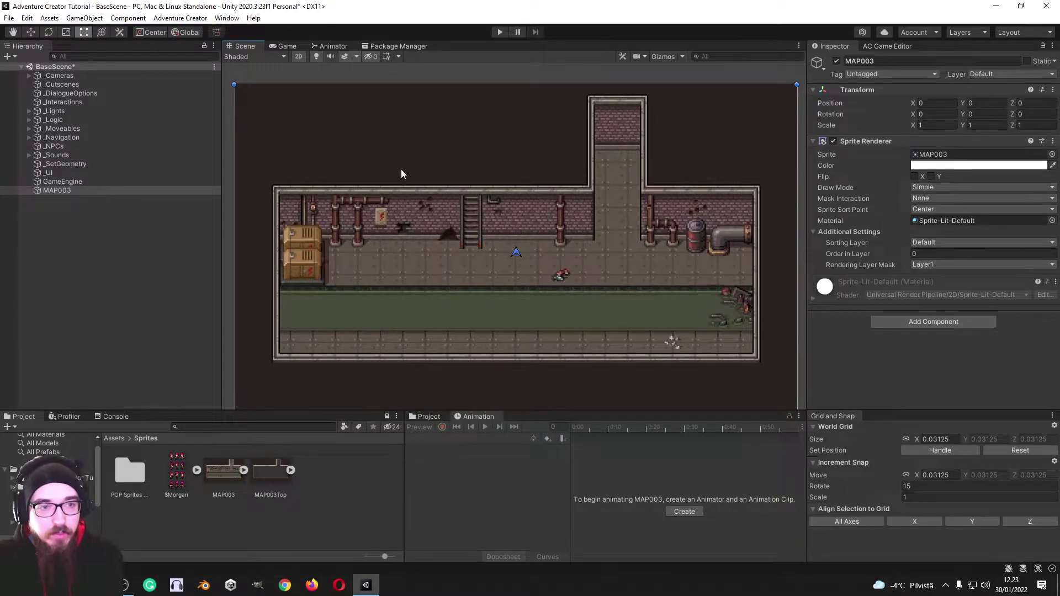
pyautogui.moveTo(401, 169); pyautogui.dragTo(399, 129, button='middle')
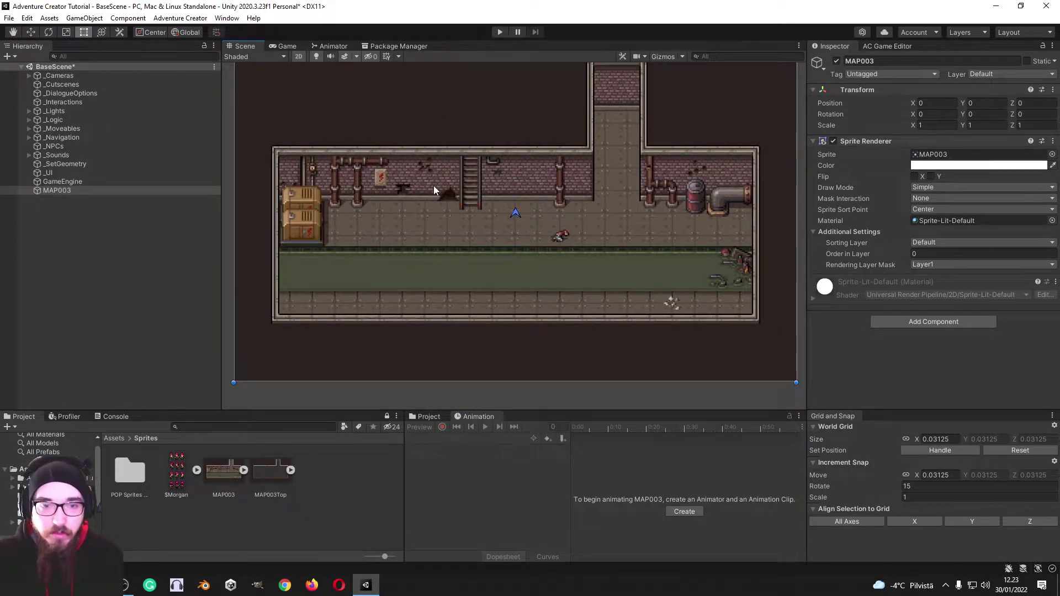
pyautogui.press('f')
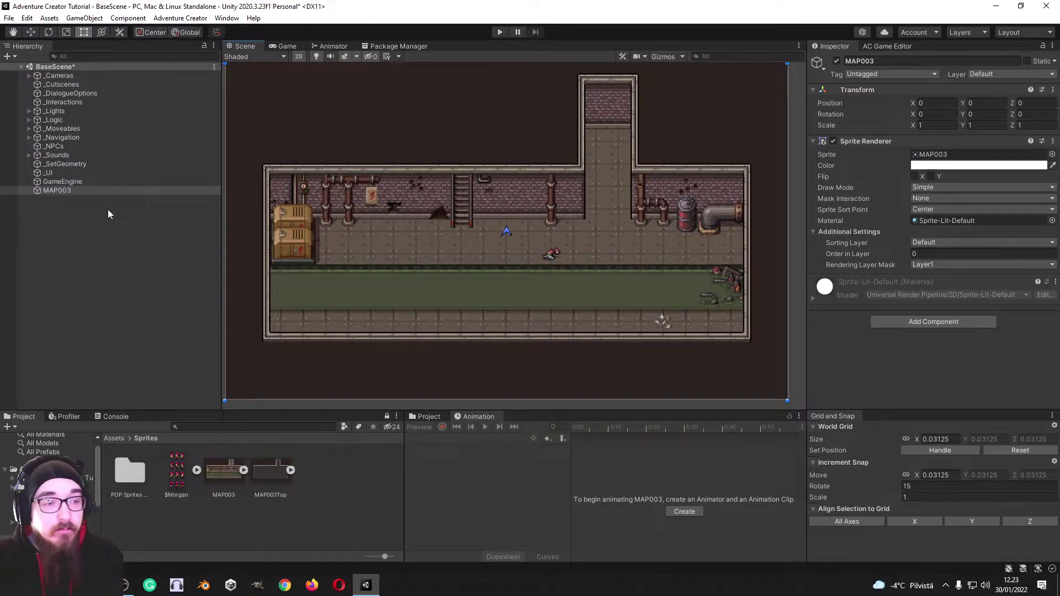
pyautogui.click(88, 201)
pyautogui.click(97, 191)
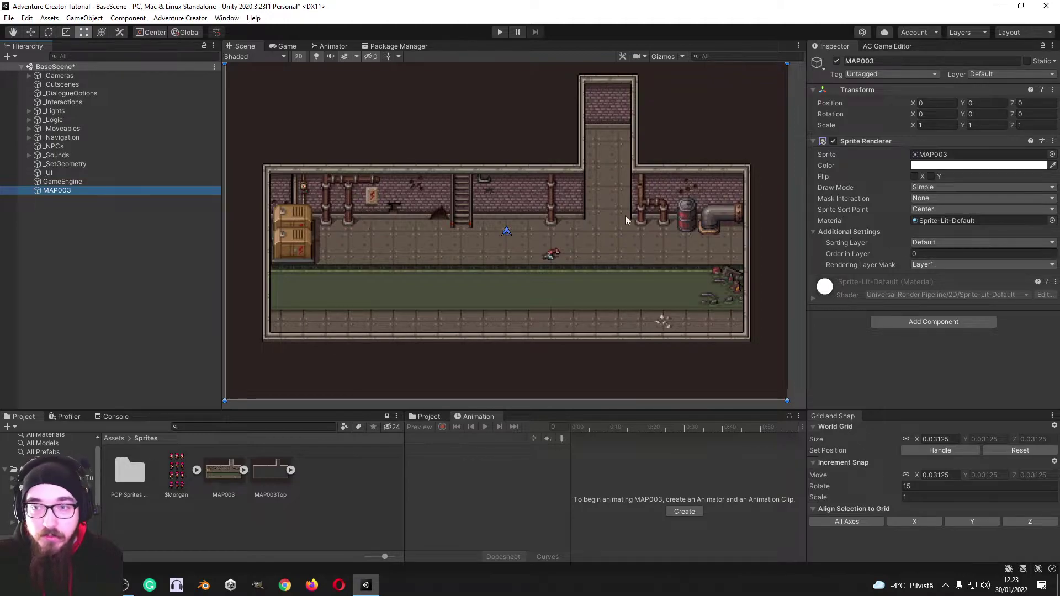
# Set compression to None and filter mode to Point (no filter) for the MAP003 and MAP003Top textures, and apply the import settings.
pyautogui.keyDown('shift'); pyautogui.click(257, 466); pyautogui.keyUp('shift')
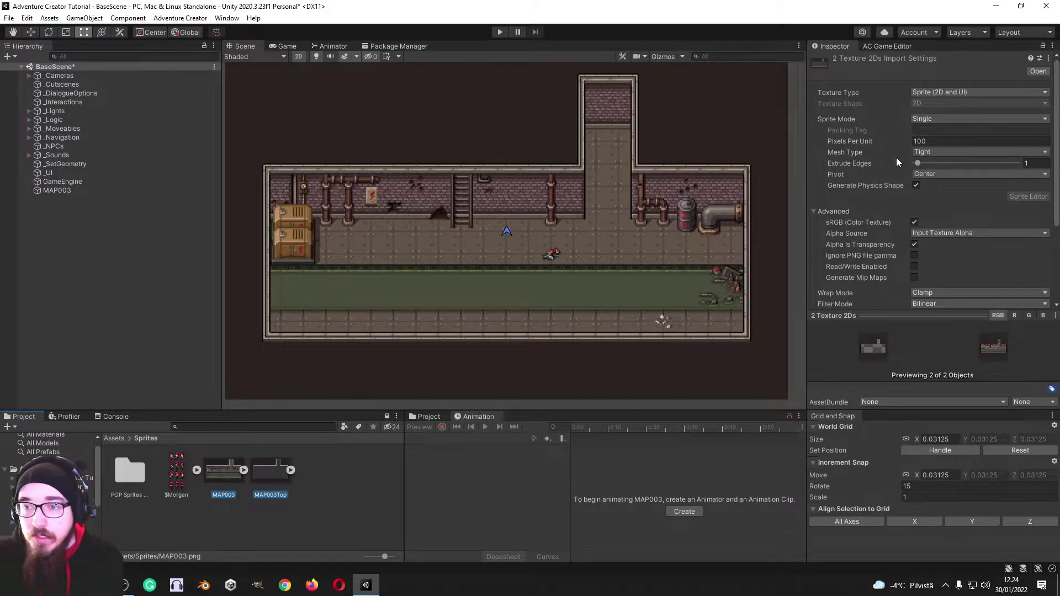
pyautogui.scroll(-5, 883, 160)
pyautogui.click(949, 268)
pyautogui.click(939, 279)
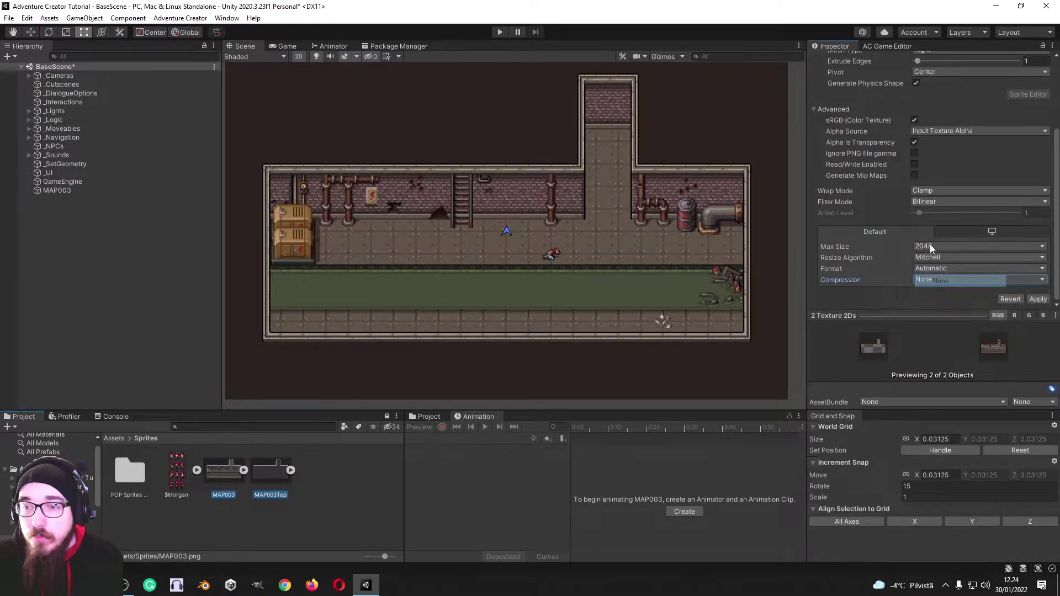
pyautogui.click(940, 201)
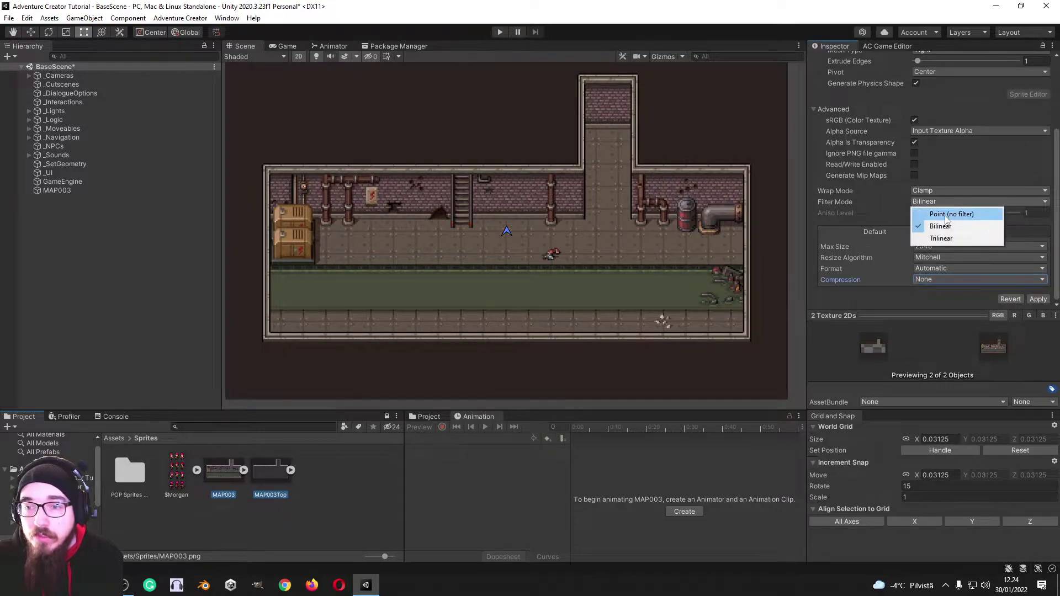
pyautogui.click(945, 216)
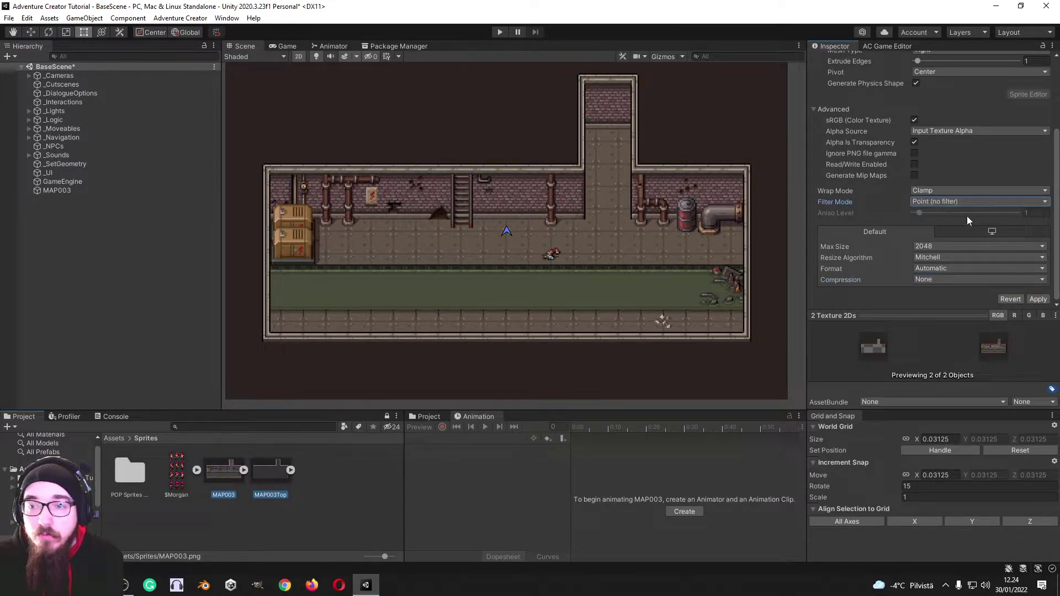
pyautogui.click(1034, 300)
pyautogui.scroll(4, 878, 251)
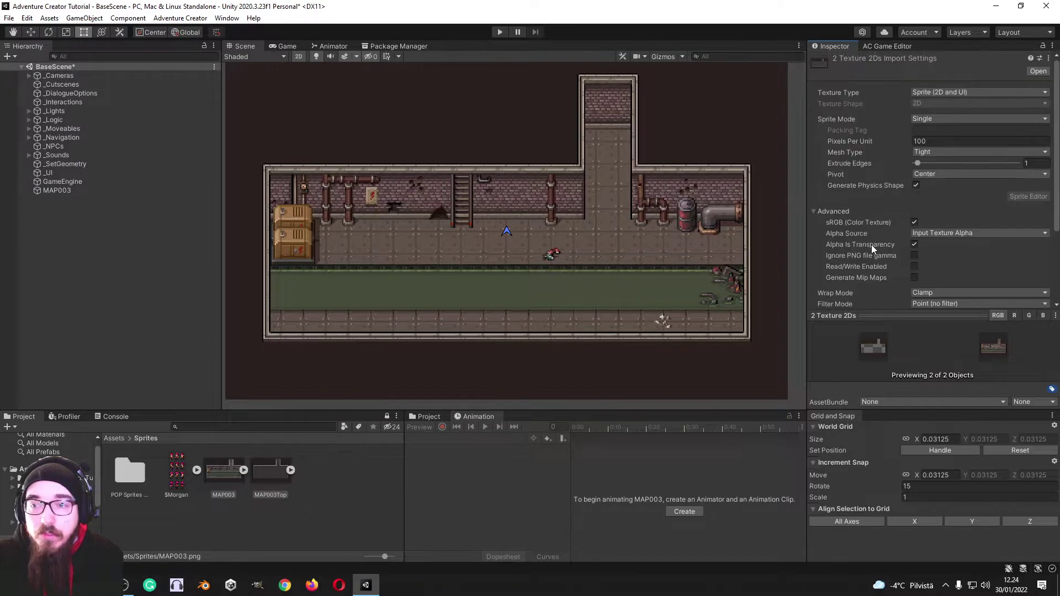
pyautogui.click(173, 515)
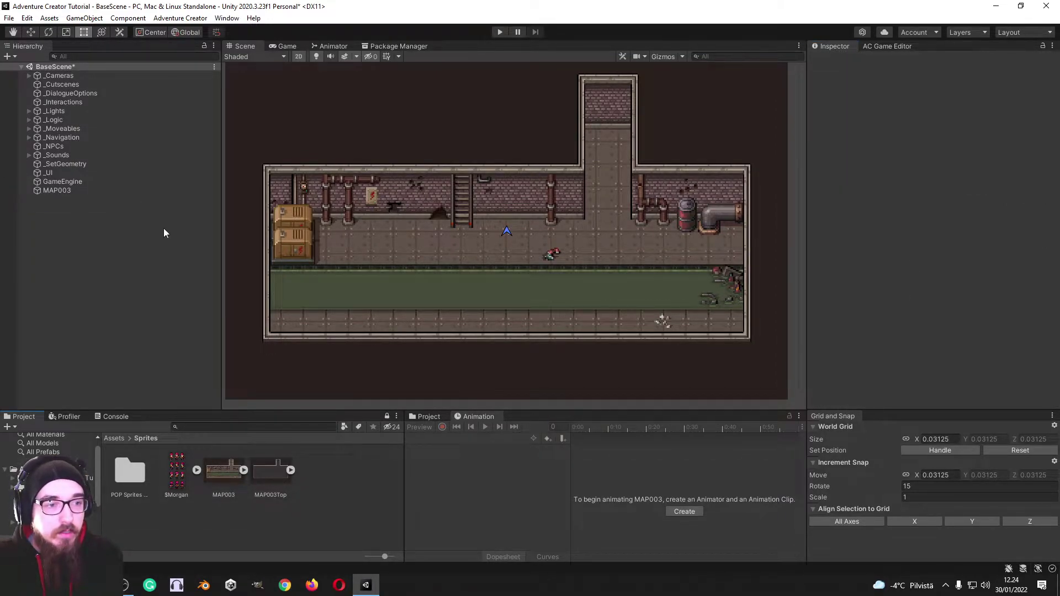
# Add the MAP003Top sprite to the scene hierarchy and set its Order in Layer to 100.
pyautogui.moveTo(264, 477); pyautogui.dragTo(76, 203)
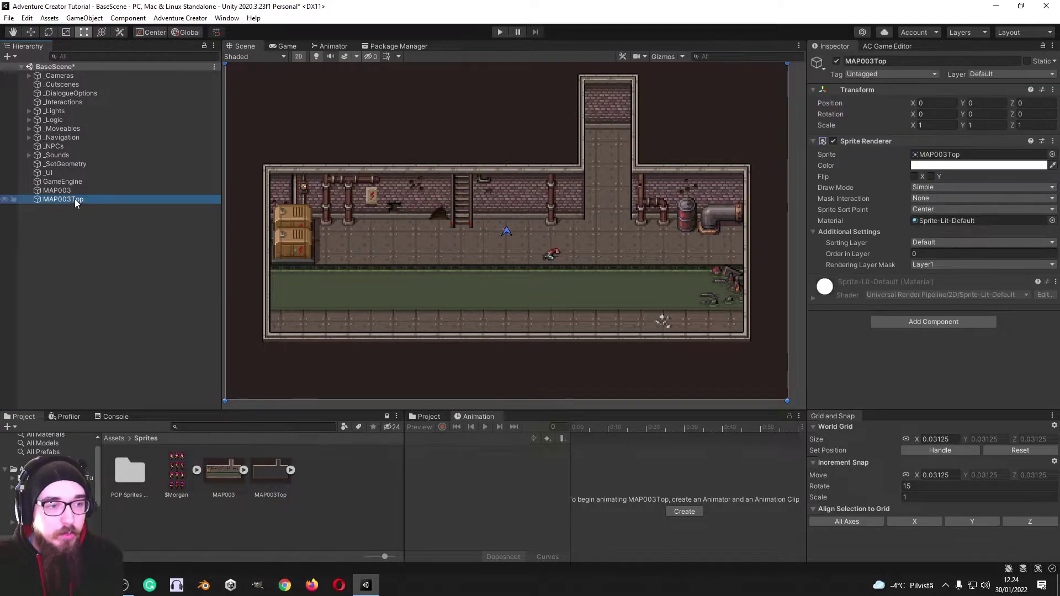
pyautogui.click(945, 253)
pyautogui.write('100')
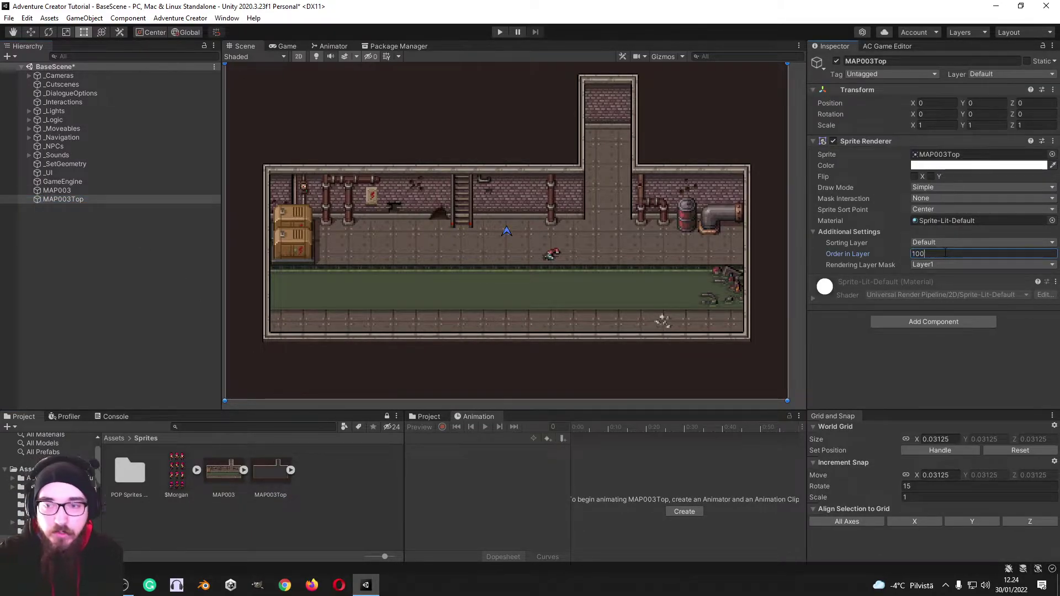
# Set the MAP003 object's Order in Layer to a negative value.
pyautogui.click(97, 193)
pyautogui.click(935, 254)
pyautogui.write('-')
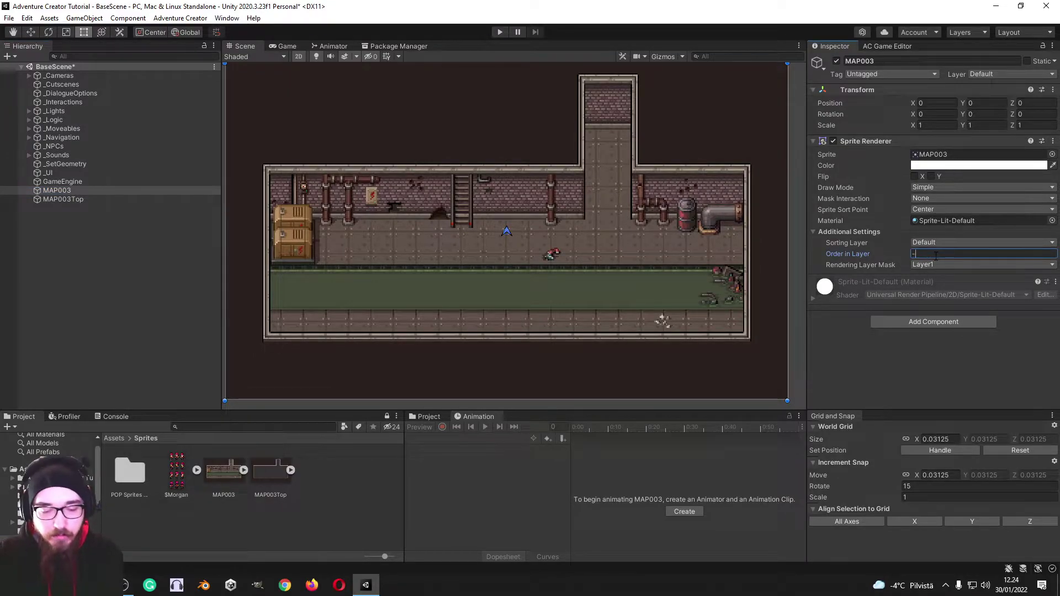
pyautogui.click(69, 200)
pyautogui.click(101, 246)
# Create an empty game object in the scene and name it MapObject.
pyautogui.rightClick(58, 226)
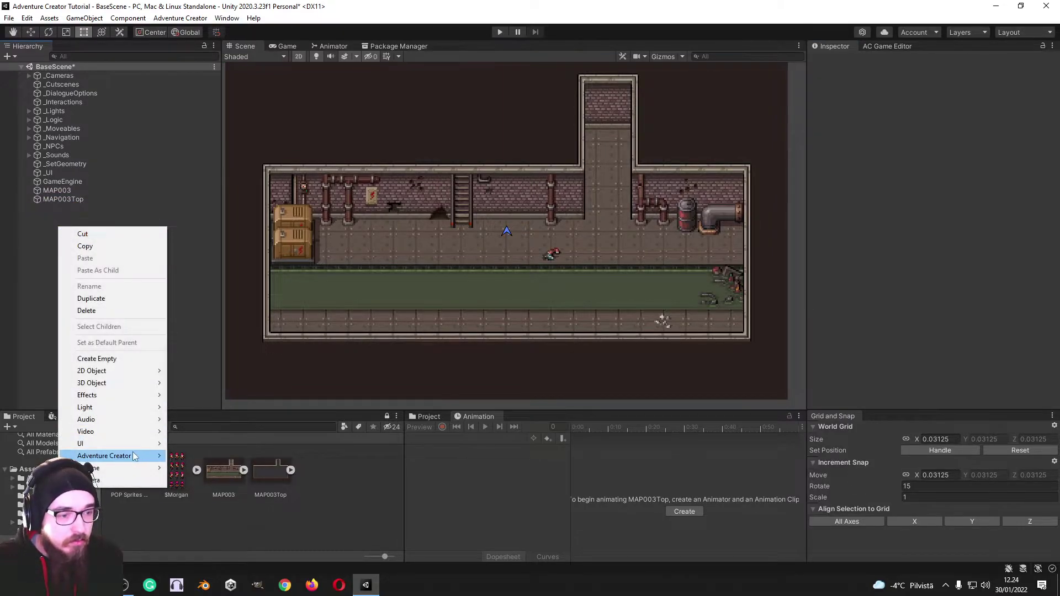
pyautogui.click(132, 363)
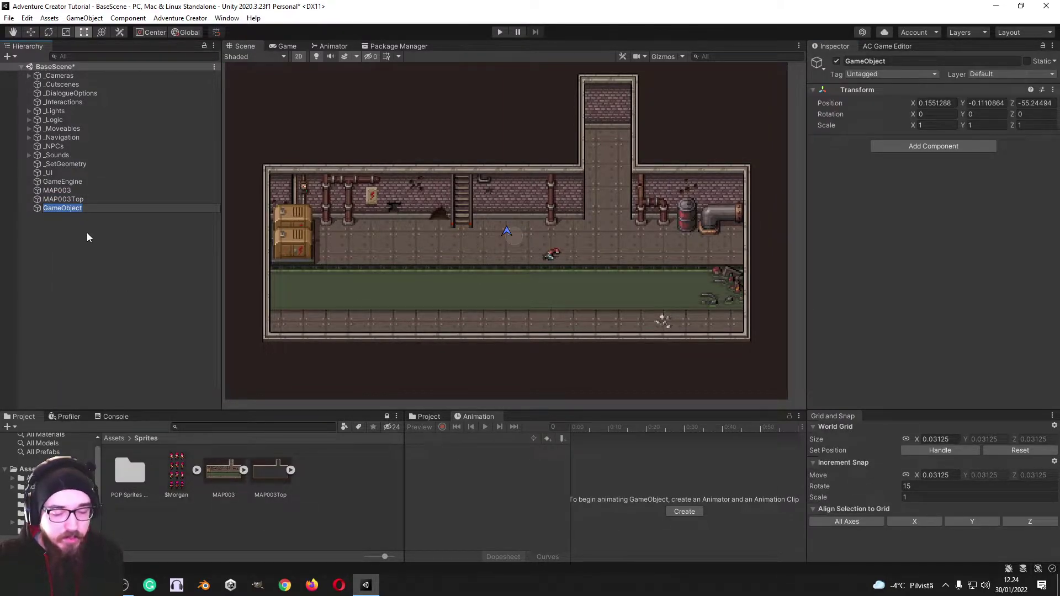
pyautogui.write('M')
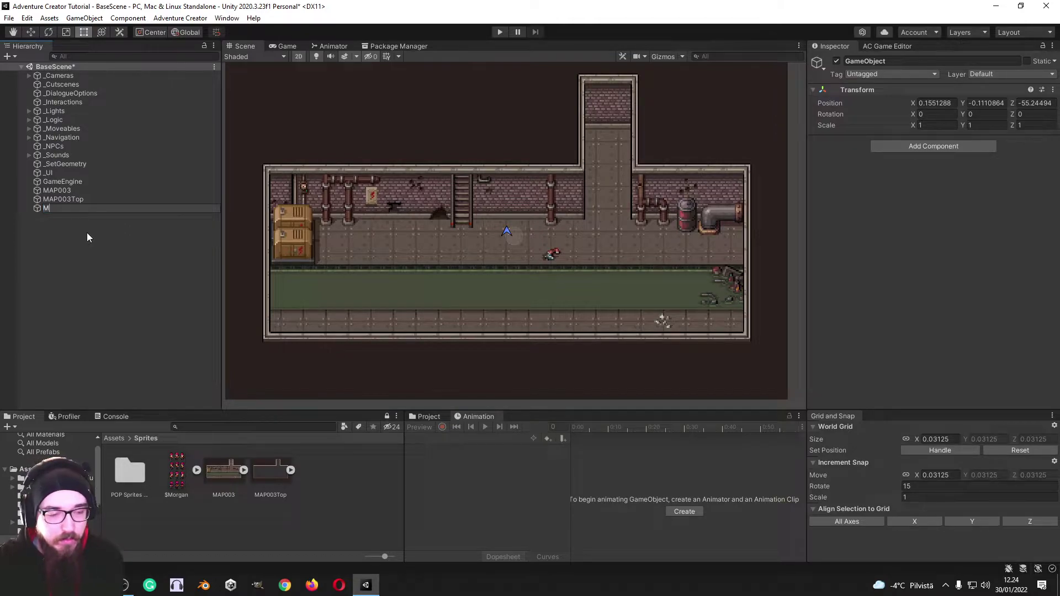
pyautogui.write('apObject')
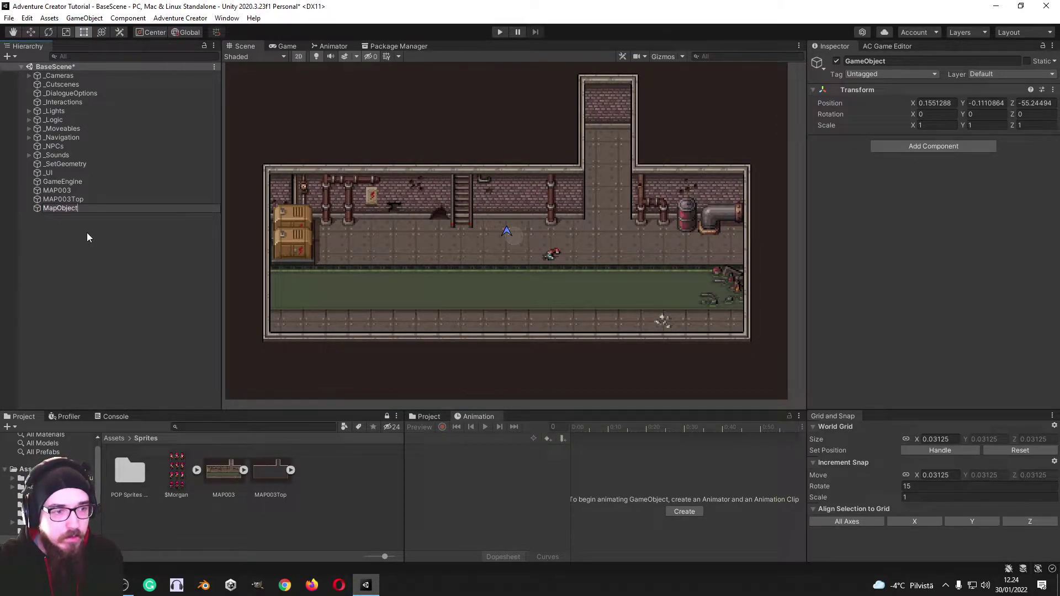
pyautogui.press('Return')
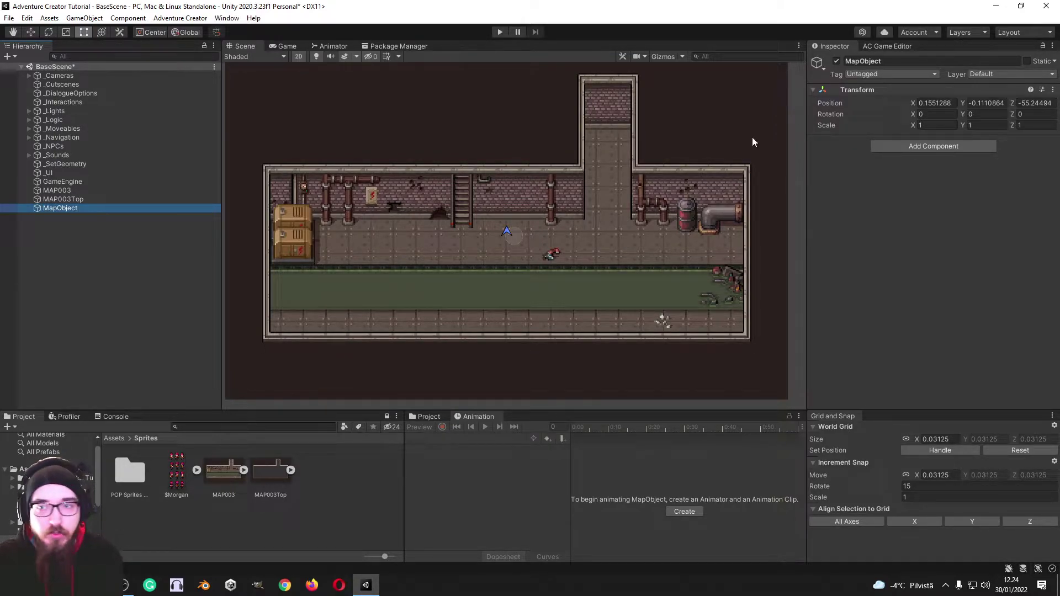
# Set the X and Y position of MapObject to 0.
pyautogui.click(920, 103)
pyautogui.write('0')
pyautogui.press('Tab')
pyautogui.write('0')
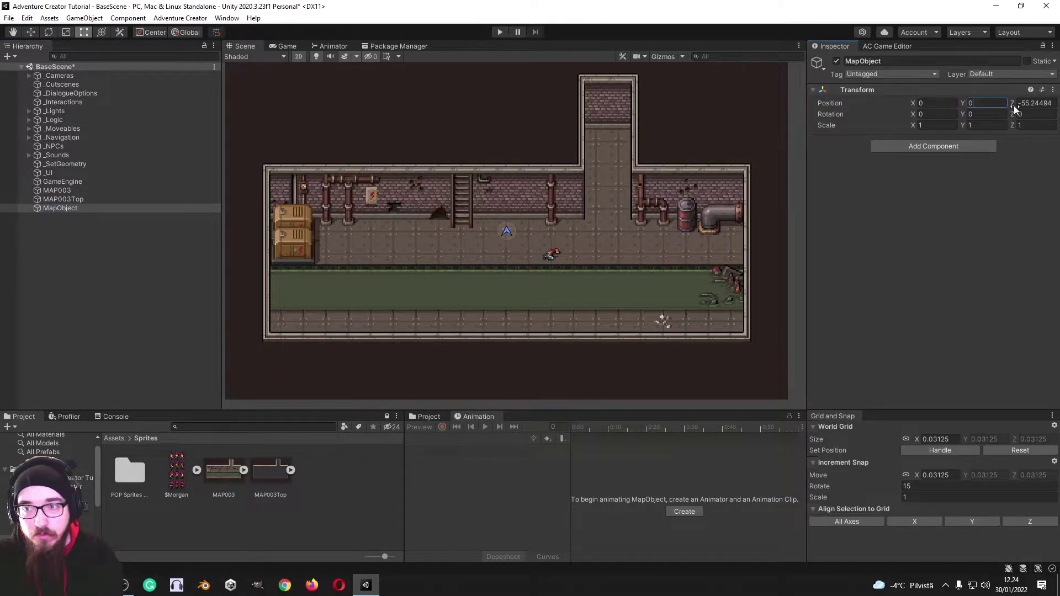
pyautogui.click(75, 191)
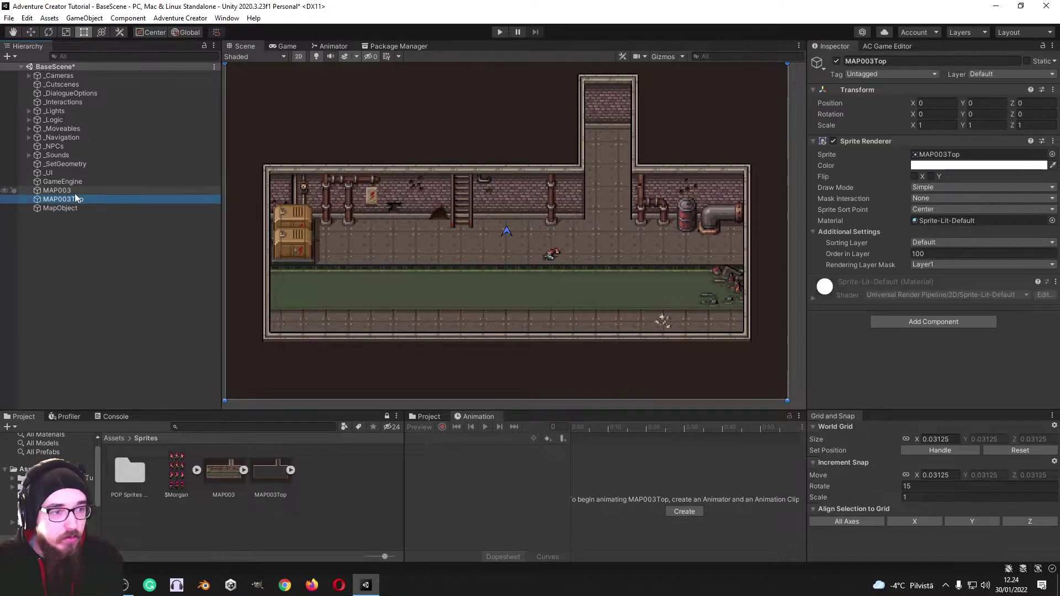
pyautogui.click(81, 200)
pyautogui.click(71, 221)
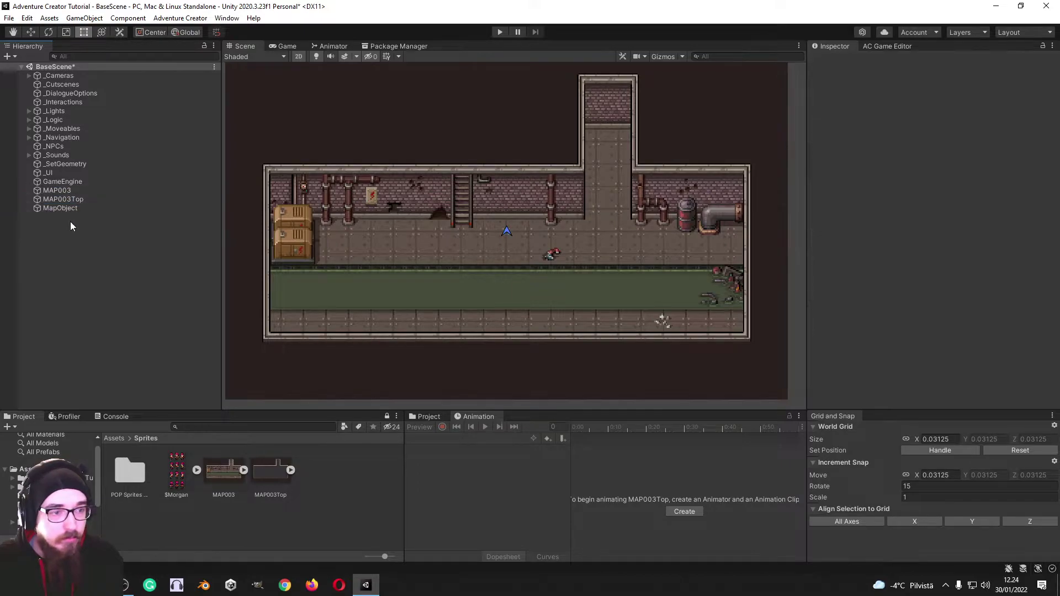
# Browse the sprites in the CP Lowtier Interior folder of POP Sprites Complete.
pyautogui.doubleClick(130, 471)
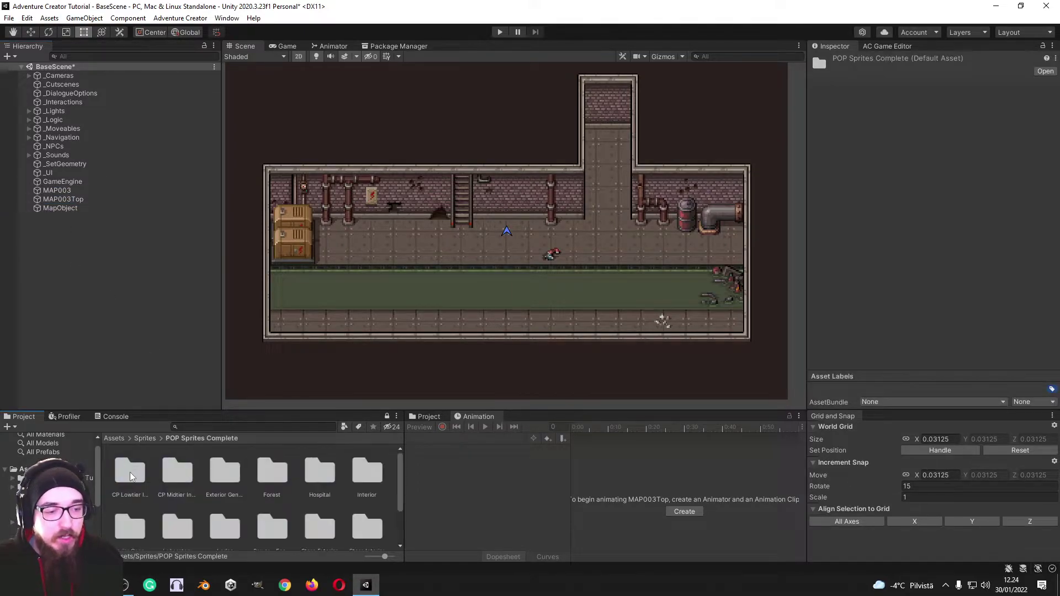
pyautogui.doubleClick(131, 470)
pyautogui.scroll(-3, 273, 486)
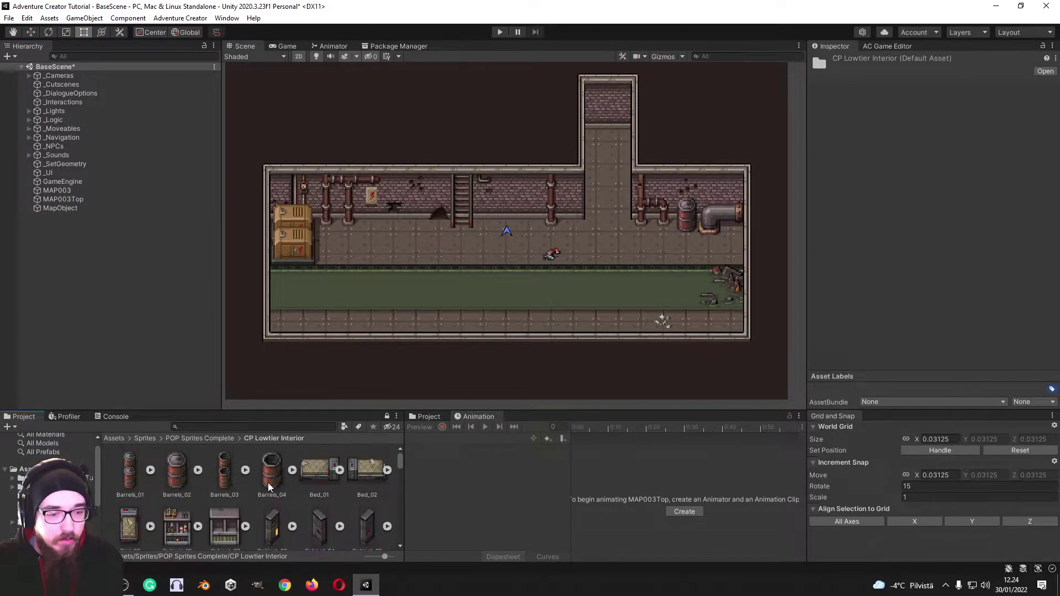
pyautogui.scroll(-10, 274, 490)
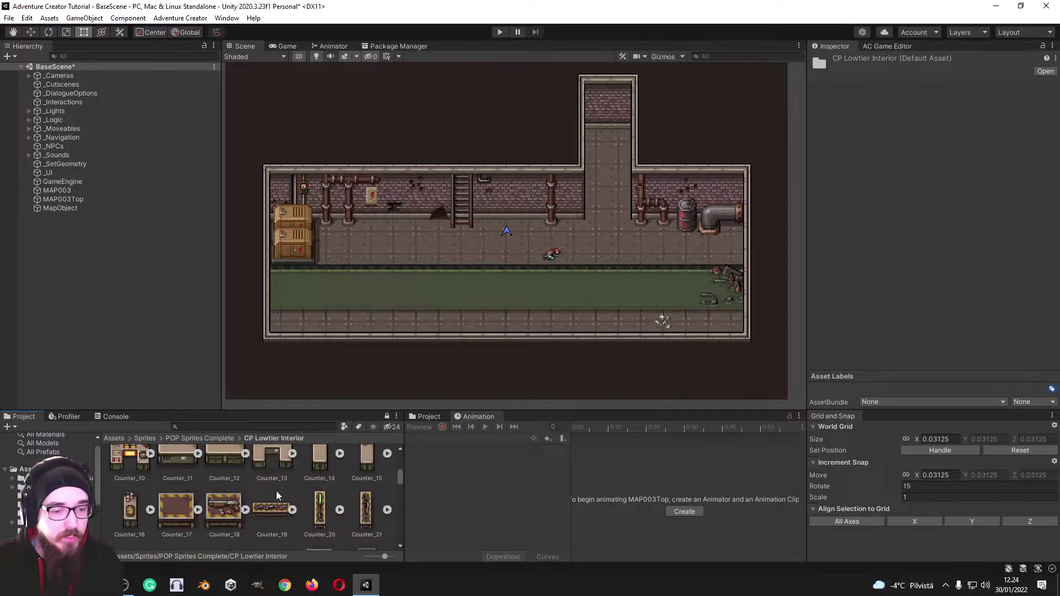
pyautogui.scroll(-6, 283, 495)
# Open the Sewer _ Factory sprite folder and add its Light_01 sprite to the scene hierarchy.
pyautogui.press('BackSpace')
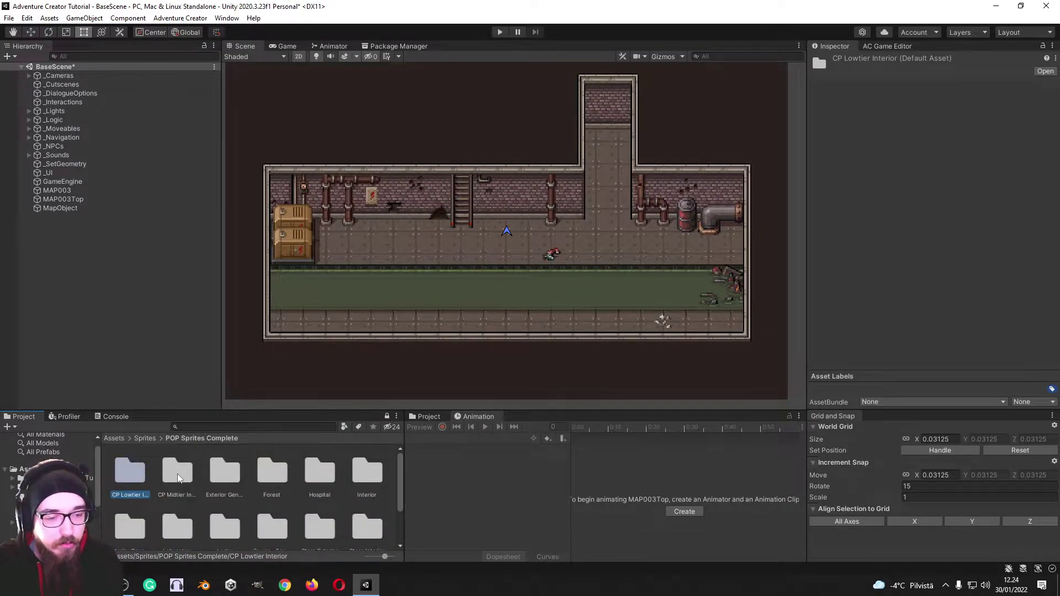
pyautogui.scroll(-2, 284, 486)
pyautogui.click(279, 467)
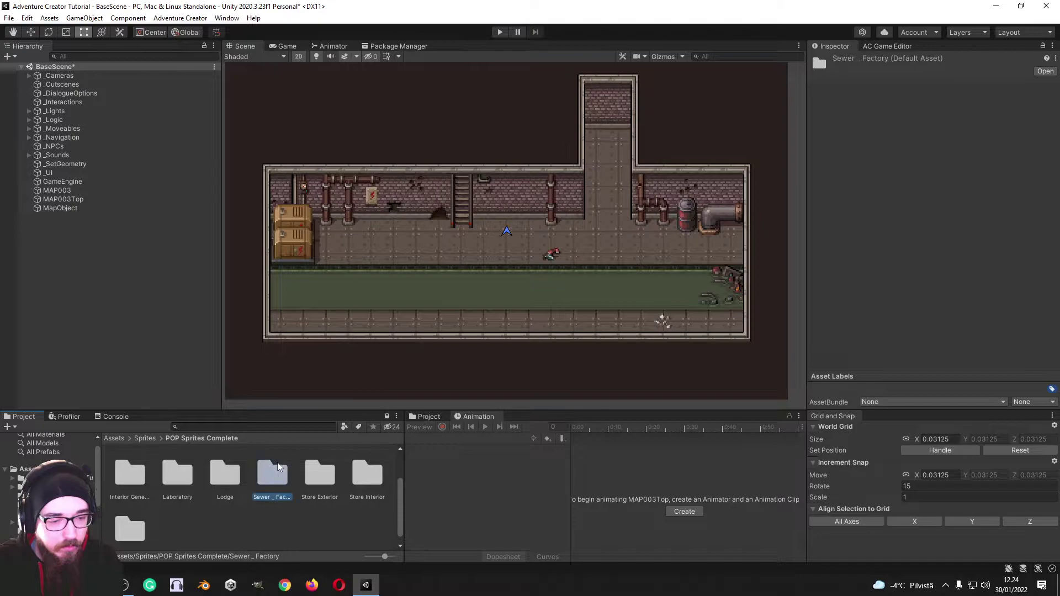
pyautogui.doubleClick(276, 475)
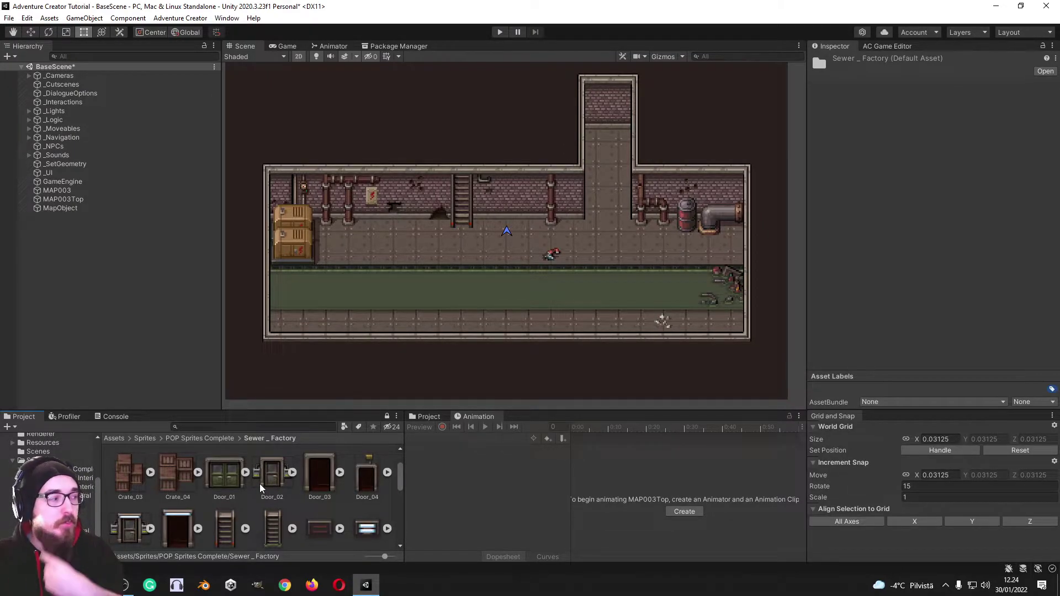
pyautogui.scroll(-2, 293, 493)
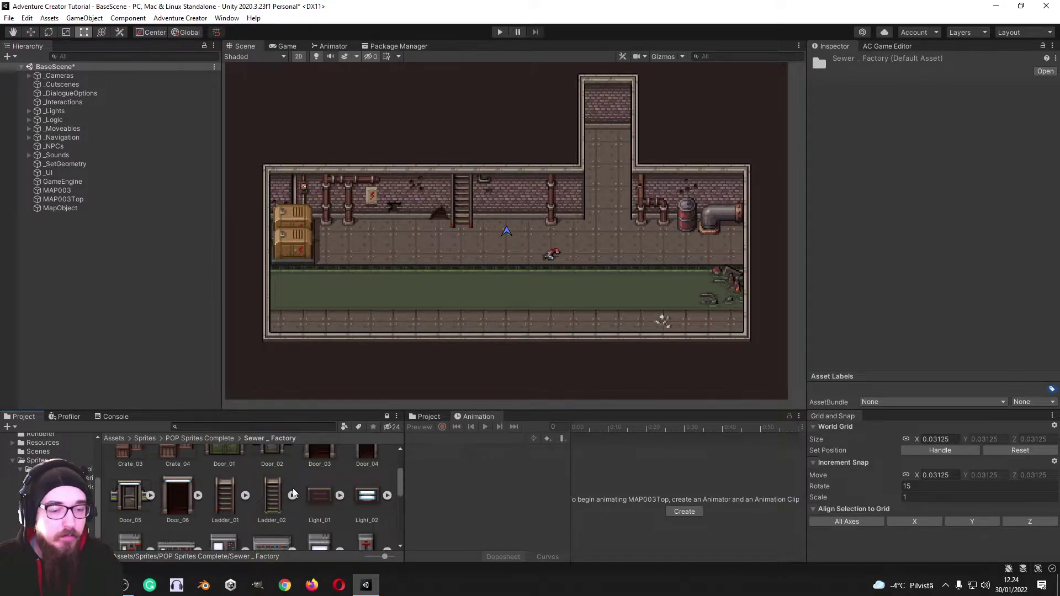
pyautogui.moveTo(318, 501); pyautogui.dragTo(142, 293)
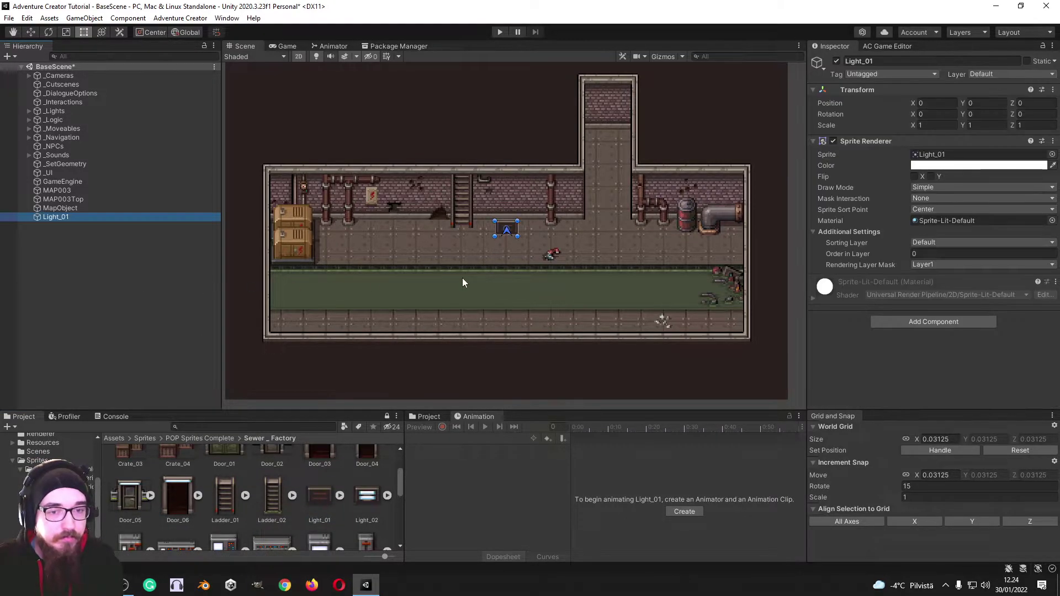
# Move Light_01 onto the brick wall between the pipes and the ladder, at about X -2.414, Y 0.928.
pyautogui.press('w')
pyautogui.scroll(5, 516, 253)
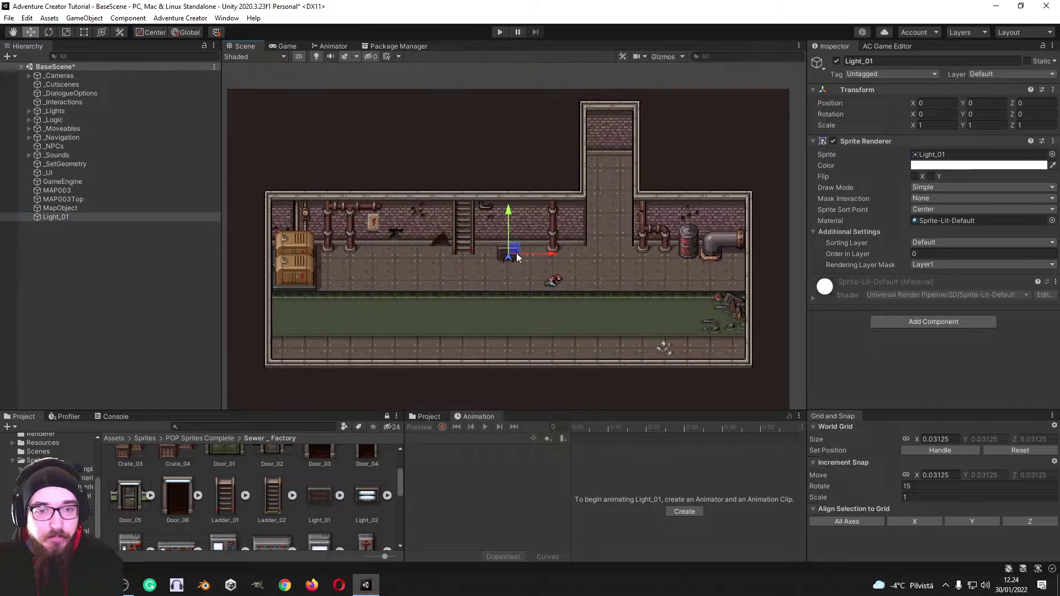
pyautogui.moveTo(511, 250); pyautogui.dragTo(341, 209)
pyautogui.moveTo(353, 211); pyautogui.dragTo(554, 204, button='middle')
pyautogui.scroll(3, 555, 202)
pyautogui.moveTo(535, 206); pyautogui.dragTo(525, 178)
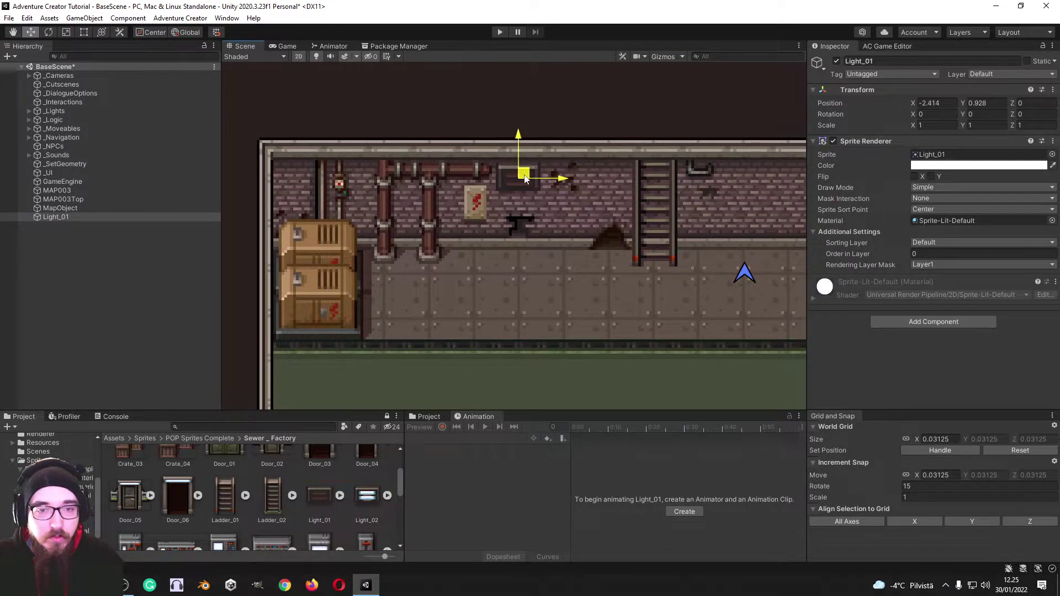
# Align Light_01 to the grid on all axes.
pyautogui.click(855, 521)
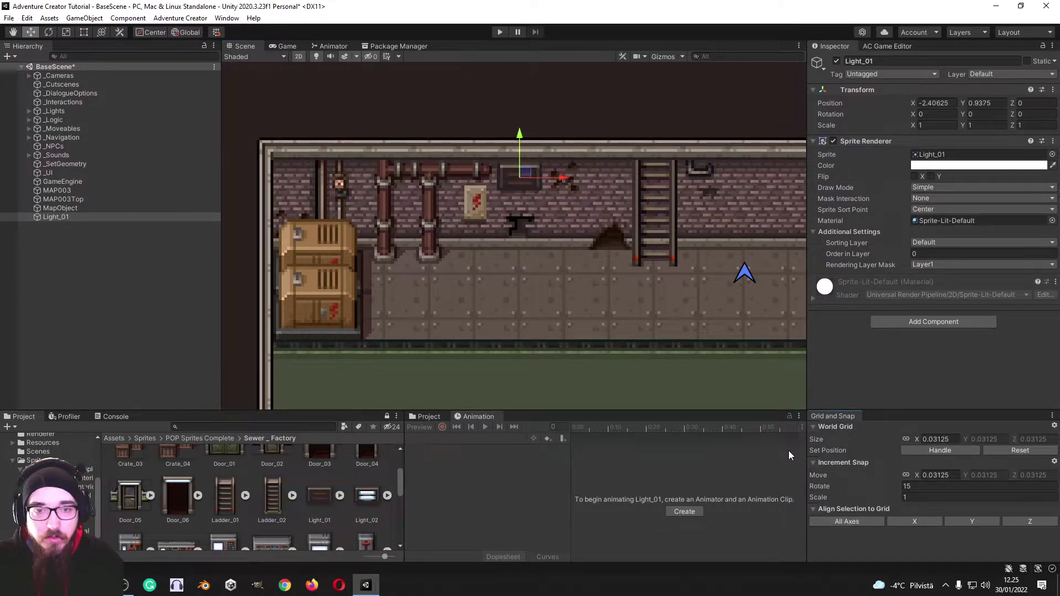
pyautogui.press('f')
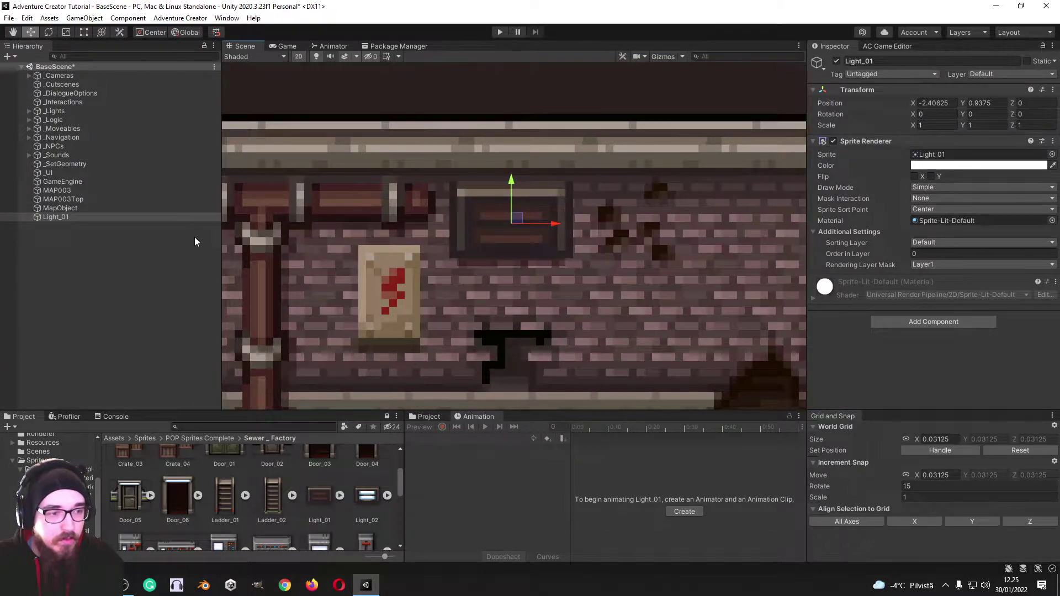
# Add the Light_02 sprite to the scene hierarchy and move it onto the wall over Light_01, at about X -2.448, Y 0.757.
pyautogui.moveTo(360, 505); pyautogui.dragTo(97, 225)
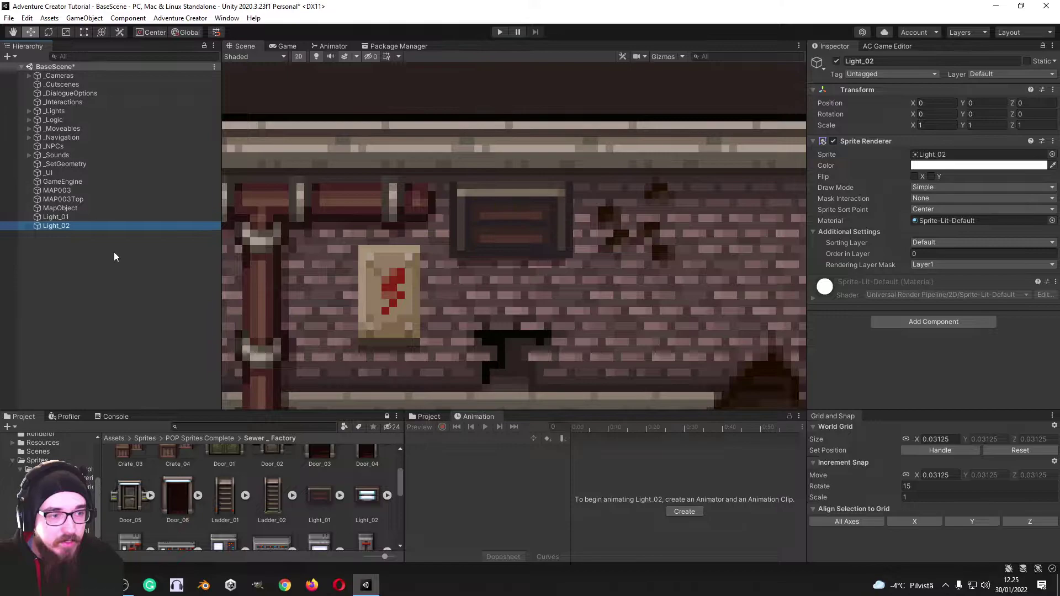
pyautogui.scroll(-3, 564, 300)
pyautogui.moveTo(564, 300); pyautogui.dragTo(444, 259, button='middle')
pyautogui.moveTo(635, 309); pyautogui.dragTo(367, 224)
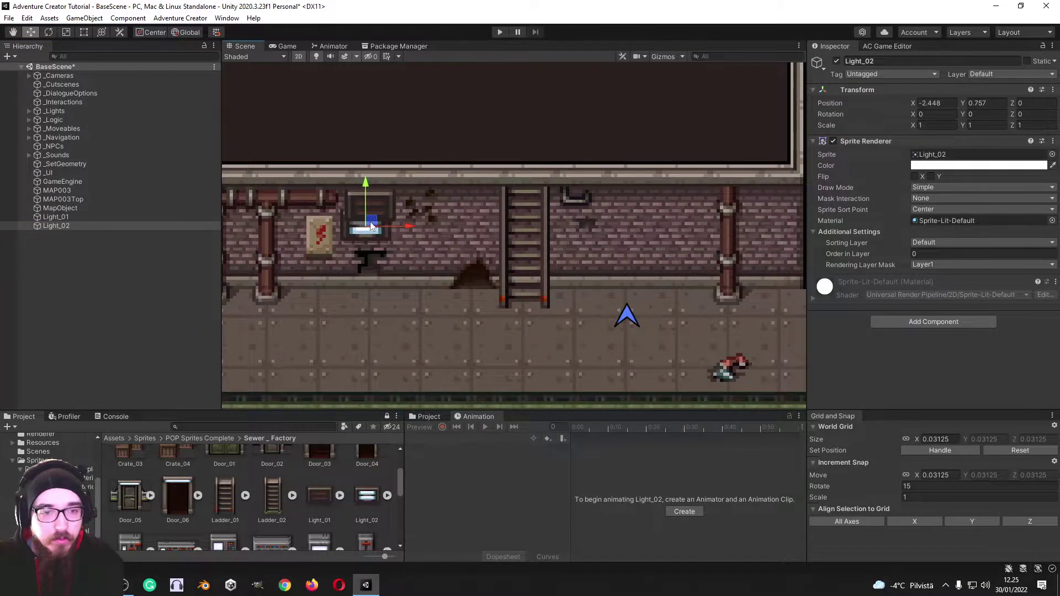
# Set the Order in Layer of Light_02 to 1.
pyautogui.scroll(5, 348, 251)
pyautogui.moveTo(345, 252); pyautogui.dragTo(424, 305, button='middle')
pyautogui.click(946, 254)
pyautogui.write('1')
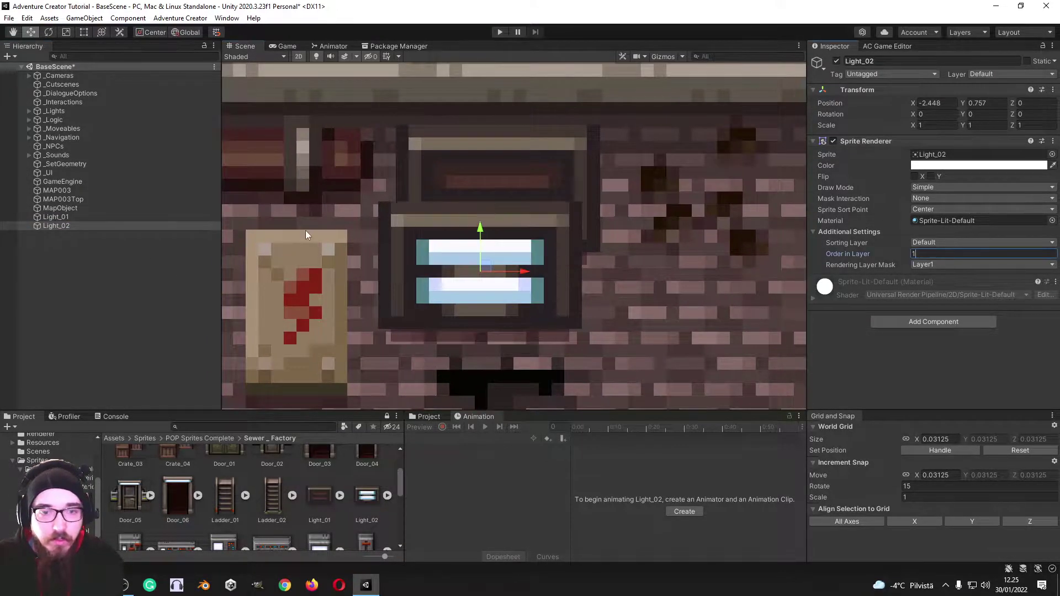
# Move Light_02 exactly over Light_01 and align it to the grid on all axes, at X -2.40625, Y 0.9375.
pyautogui.scroll(5, 315, 232)
pyautogui.moveTo(531, 295); pyautogui.dragTo(511, 331, button='middle')
pyautogui.moveTo(512, 336); pyautogui.dragTo(533, 218)
pyautogui.click(847, 522)
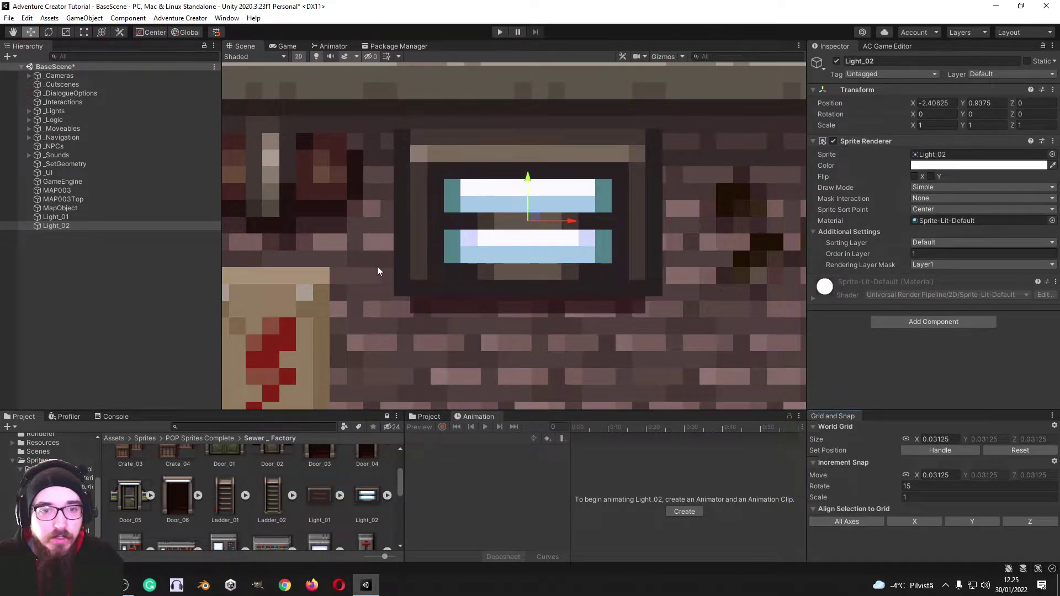
# Nudge Light_01 and Light_02 together on the wall and realign both to the grid on all axes.
pyautogui.keyDown('ctrl'); pyautogui.click(72, 216); pyautogui.keyUp('ctrl')
pyautogui.moveTo(524, 178); pyautogui.dragTo(533, 183)
pyautogui.moveTo(572, 226); pyautogui.dragTo(576, 231)
pyautogui.click(850, 522)
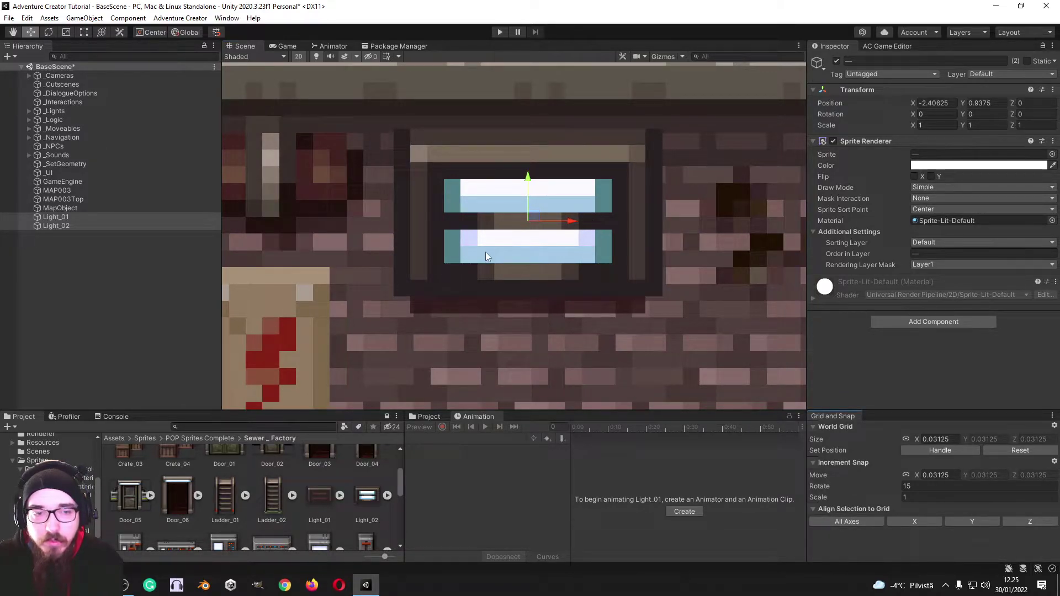
pyautogui.moveTo(573, 222); pyautogui.dragTo(574, 224)
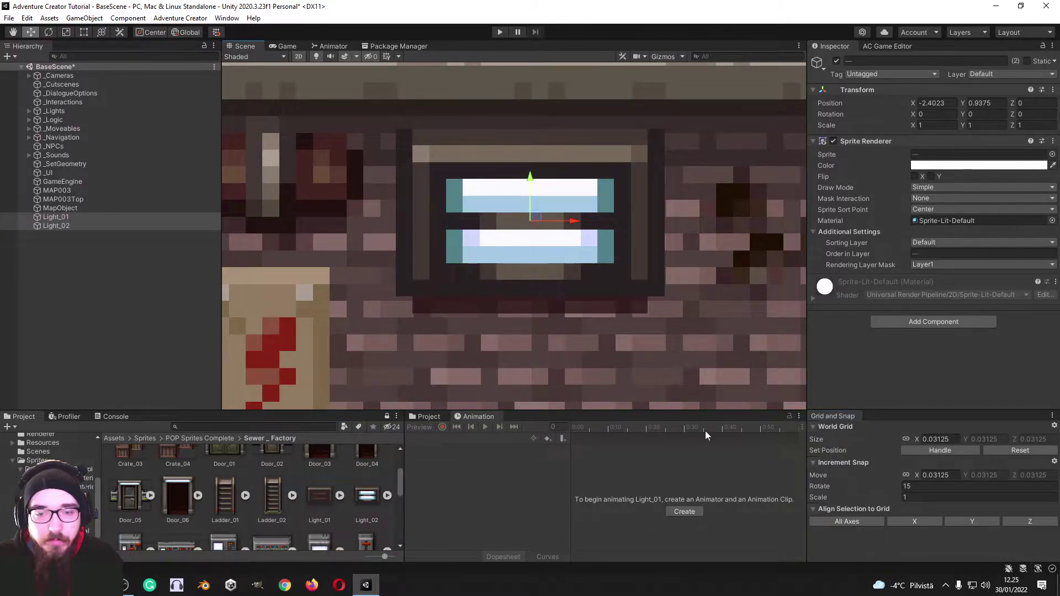
pyautogui.click(847, 521)
# Examine how the light sprites line up with the wall pixels and how they look in the whole room.
pyautogui.scroll(-4, 494, 249)
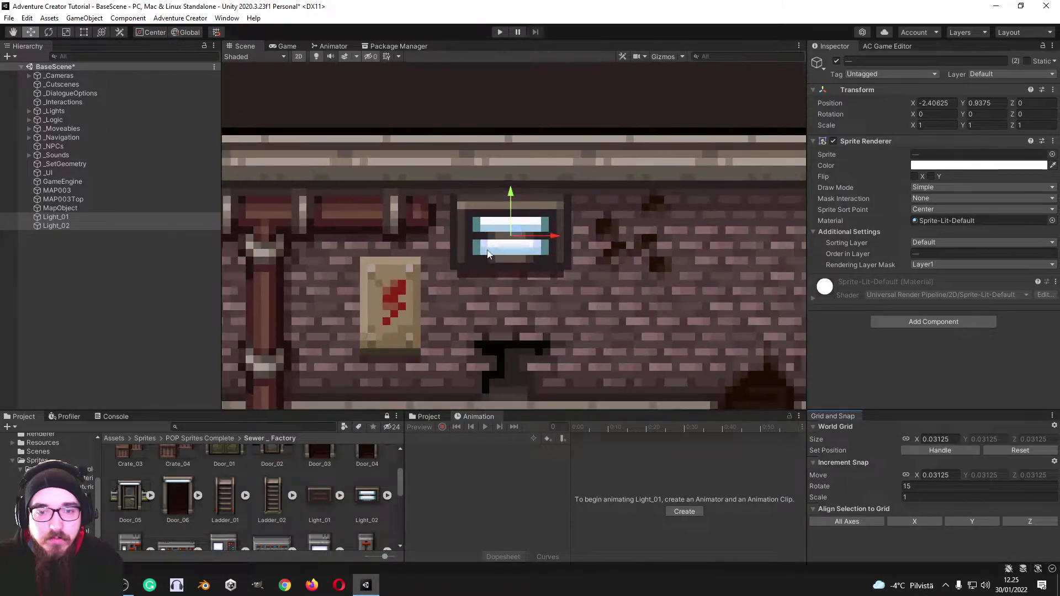
pyautogui.scroll(10, 488, 254)
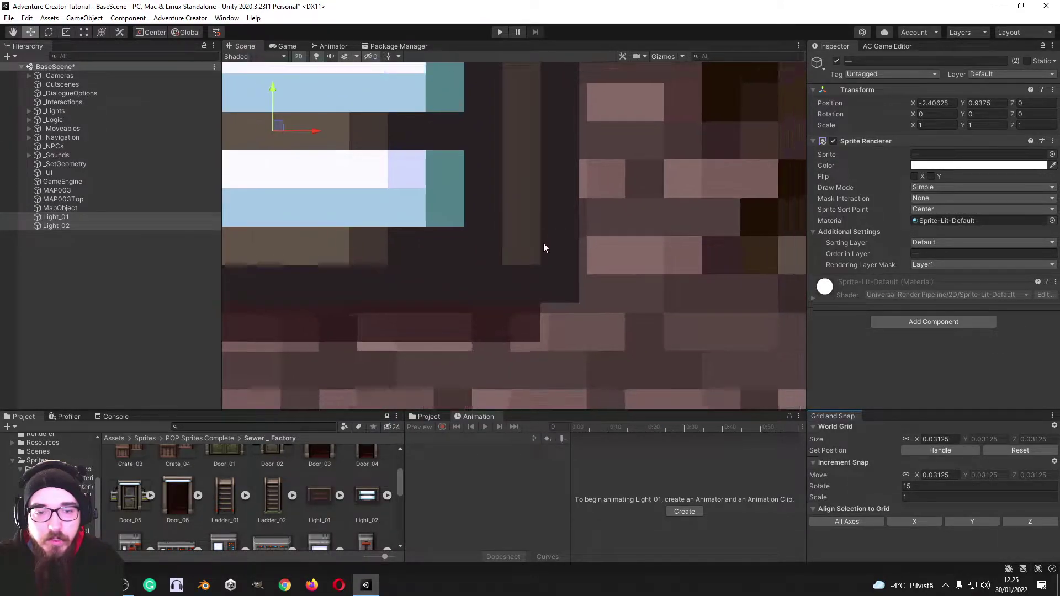
pyautogui.scroll(-10, 543, 248)
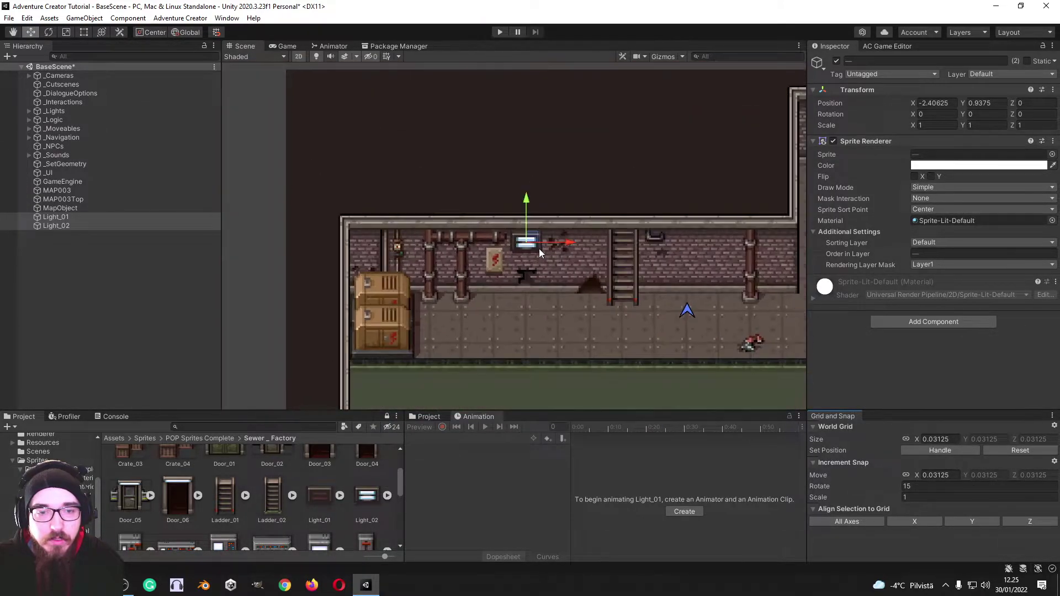
pyautogui.scroll(-2, 539, 248)
pyautogui.click(317, 272)
pyautogui.scroll(5, 508, 270)
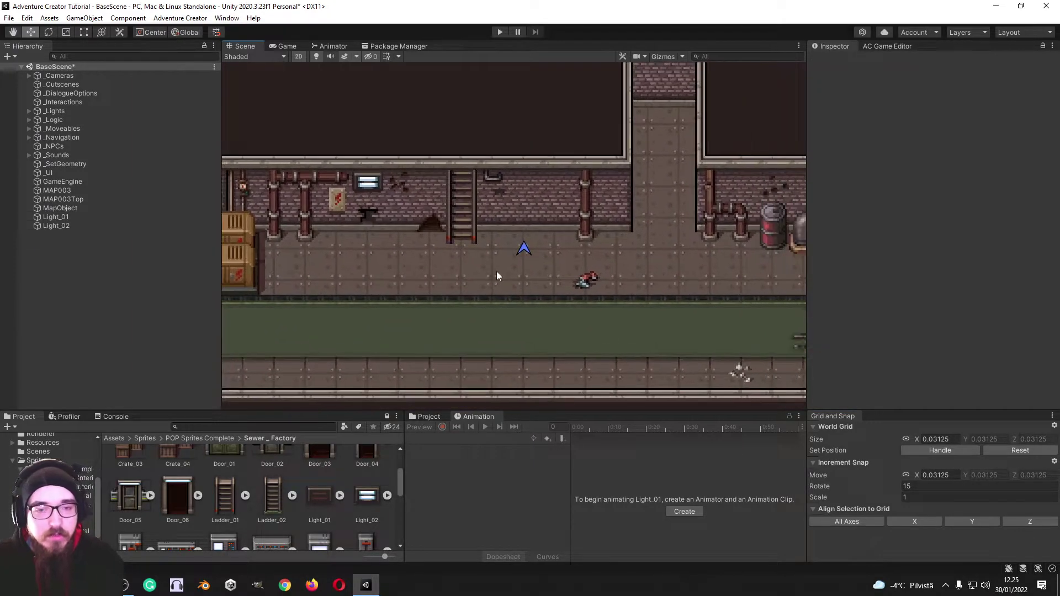
pyautogui.moveTo(516, 263); pyautogui.dragTo(527, 295, button='middle')
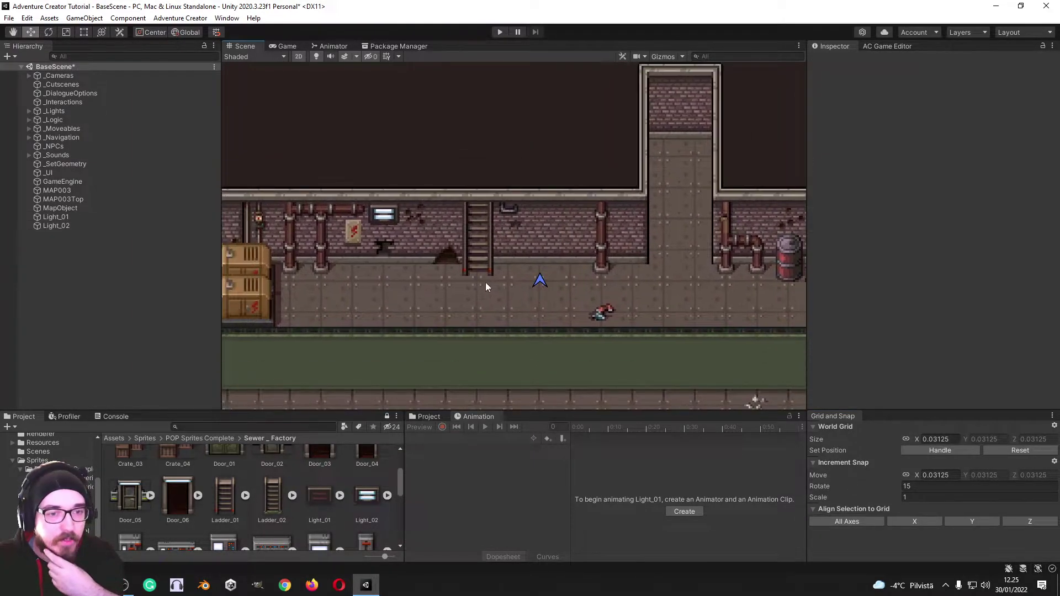
pyautogui.scroll(-3, 485, 283)
pyautogui.scroll(1, 483, 294)
pyautogui.click(60, 217)
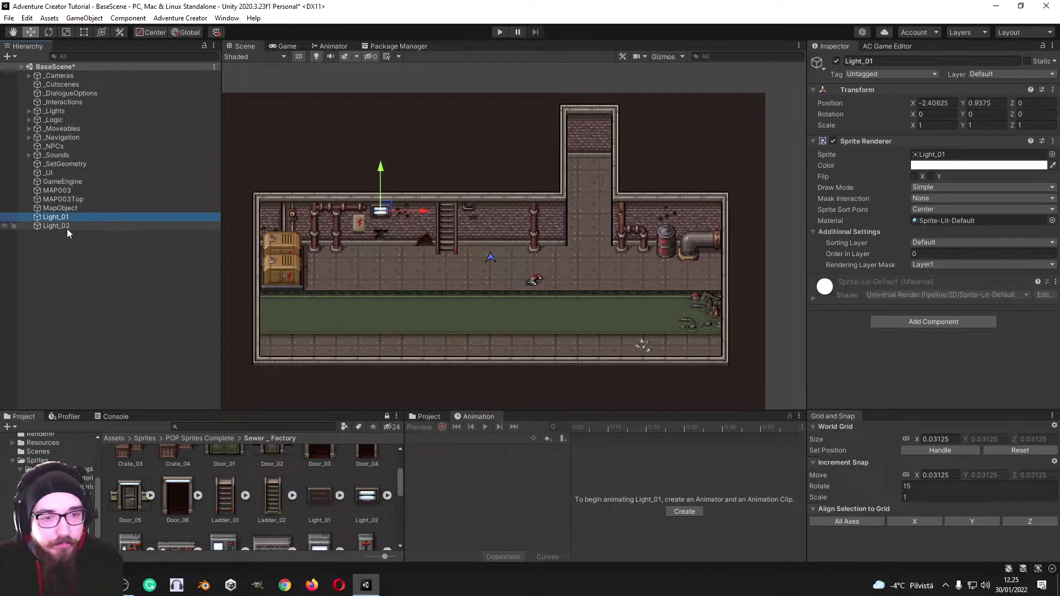
pyautogui.click(68, 226)
pyautogui.click(75, 275)
# Place the Door_03 sprite on the corridor's end wall and align it to the grid on all axes, at X 2.15625, Y 2.21875.
pyautogui.scroll(1, 249, 489)
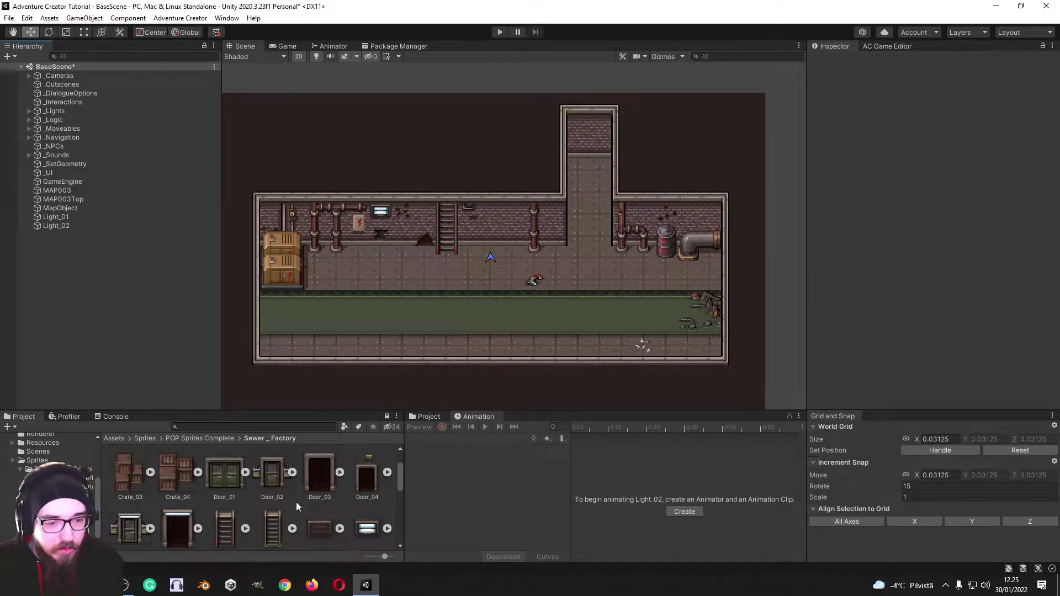
pyautogui.moveTo(585, 161); pyautogui.dragTo(589, 157)
pyautogui.scroll(5, 585, 160)
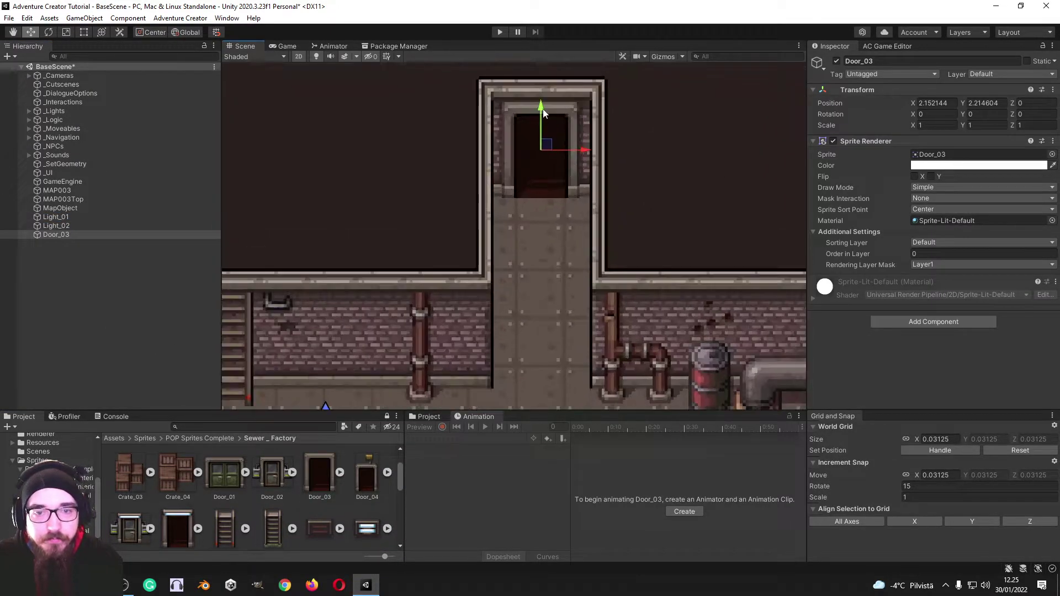
pyautogui.scroll(5, 544, 158)
pyautogui.moveTo(546, 153); pyautogui.dragTo(531, 286, button='middle')
pyautogui.moveTo(532, 247)
pyautogui.mouseDown()
pyautogui.moveTo(536, 258)
pyautogui.moveTo(537, 244)
pyautogui.mouseUp()
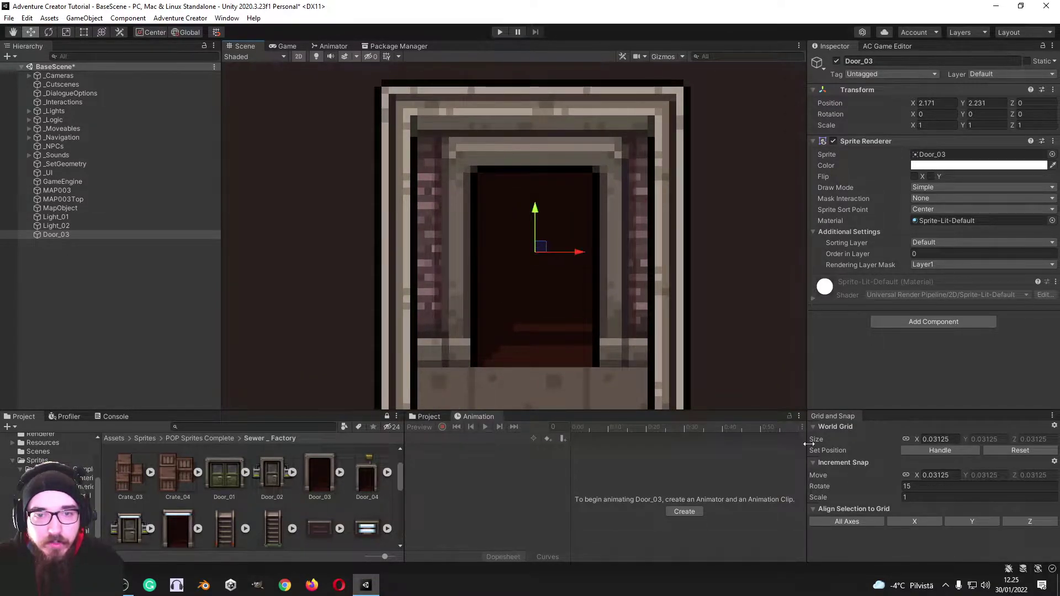
pyautogui.click(870, 519)
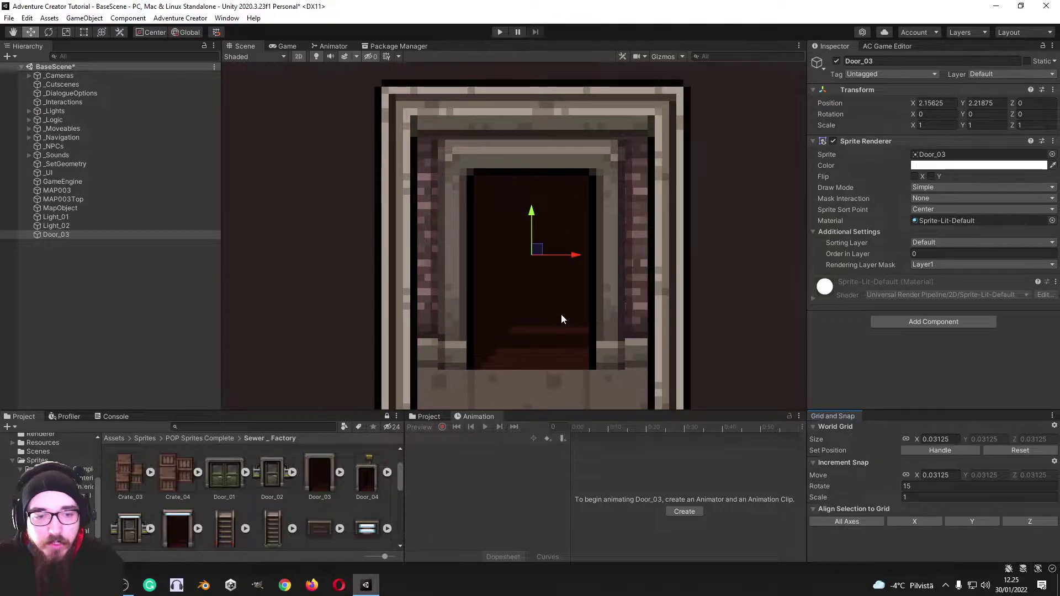
# Look over the sewer room's walls, walkways and water channel for a spot to place another prop.
pyautogui.scroll(-3, 561, 314)
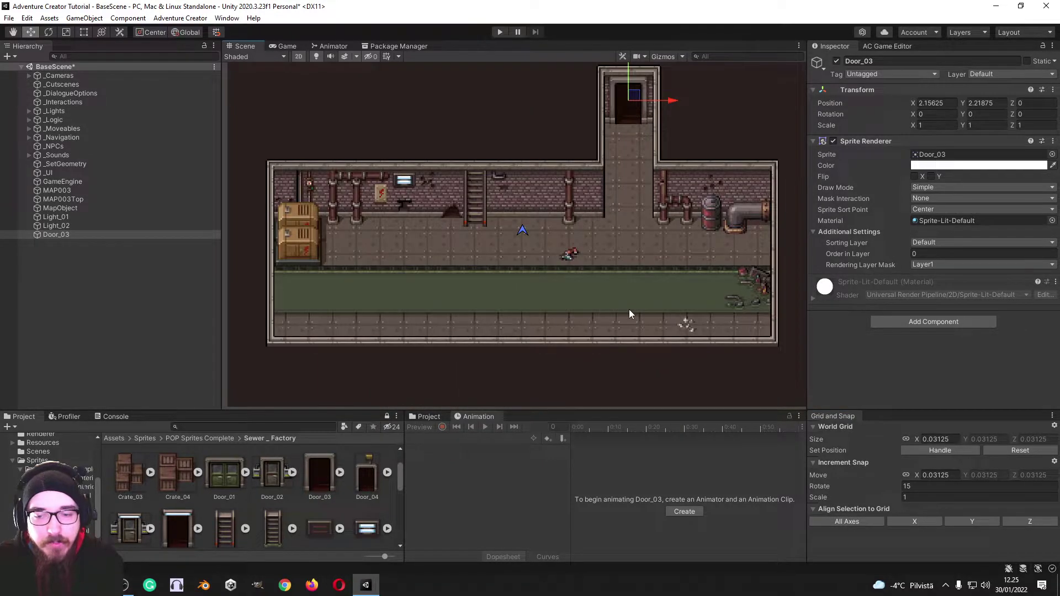
pyautogui.moveTo(619, 308); pyautogui.dragTo(504, 312, button='middle')
pyautogui.scroll(8, 505, 260)
pyautogui.moveTo(465, 264); pyautogui.dragTo(523, 260, button='middle')
pyautogui.moveTo(418, 226); pyautogui.dragTo(615, 327, button='middle')
pyautogui.moveTo(449, 328); pyautogui.dragTo(608, 275, button='middle')
pyautogui.scroll(2, 284, 485)
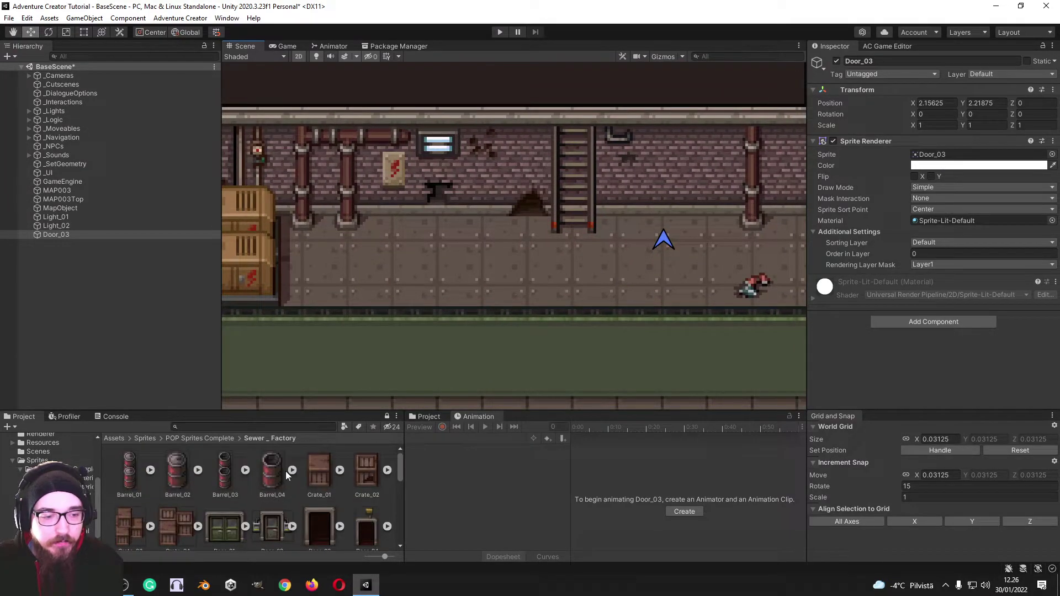
pyautogui.moveTo(546, 308); pyautogui.dragTo(180, 261, button='middle')
pyautogui.moveTo(579, 275); pyautogui.dragTo(503, 304, button='middle')
pyautogui.scroll(-1, 646, 334)
pyautogui.moveTo(305, 345); pyautogui.dragTo(710, 331, button='middle')
pyautogui.moveTo(553, 318); pyautogui.dragTo(151, 310, button='middle')
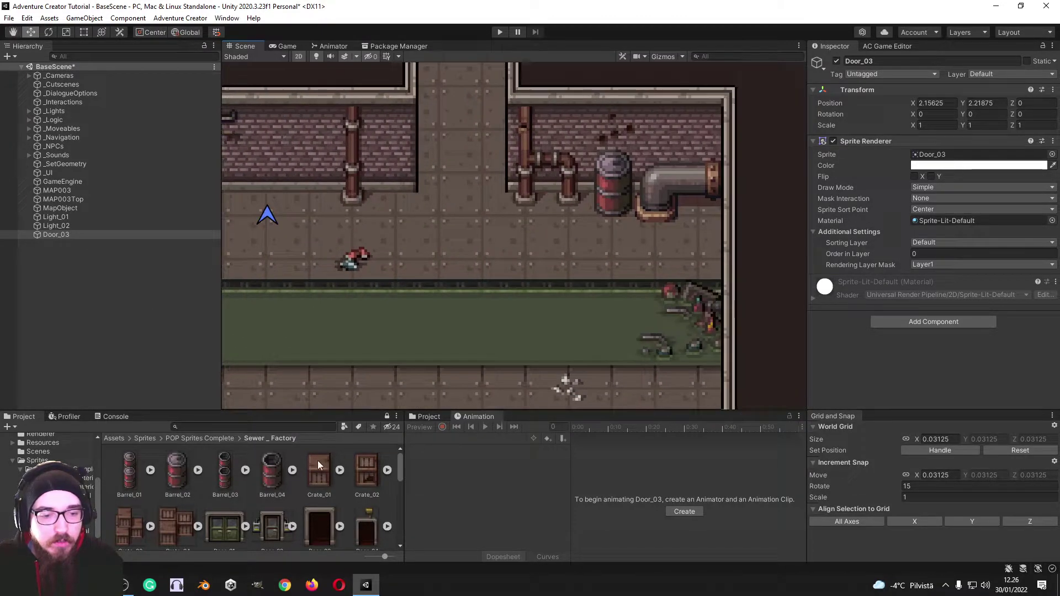
# Place the Crate_01 sprite on the walkway below the red barrel, at about X 3.69, Y -0.477.
pyautogui.moveTo(319, 470); pyautogui.dragTo(532, 265)
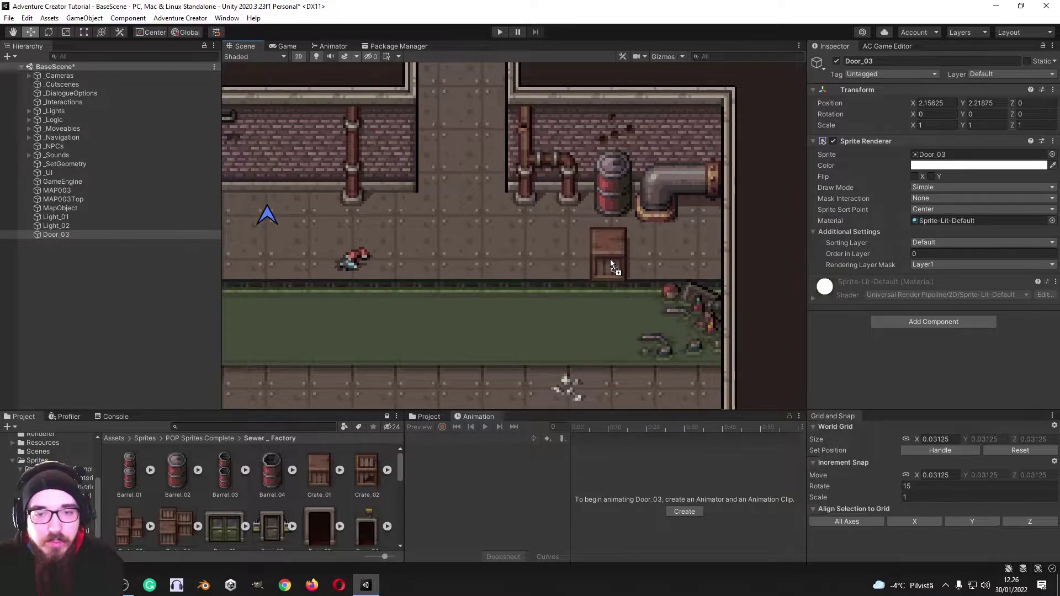
pyautogui.moveTo(610, 260); pyautogui.dragTo(598, 257)
pyautogui.moveTo(598, 257); pyautogui.dragTo(565, 284, button='middle')
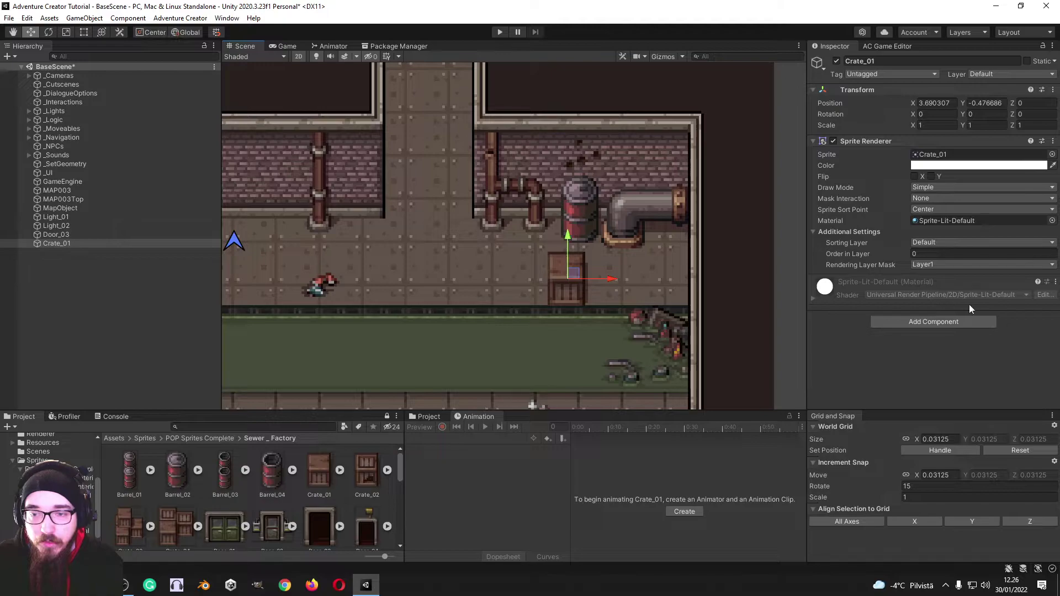
# Add a Follow SortingMap component to Crate_01 and enable its edit-mode preview.
pyautogui.click(980, 322)
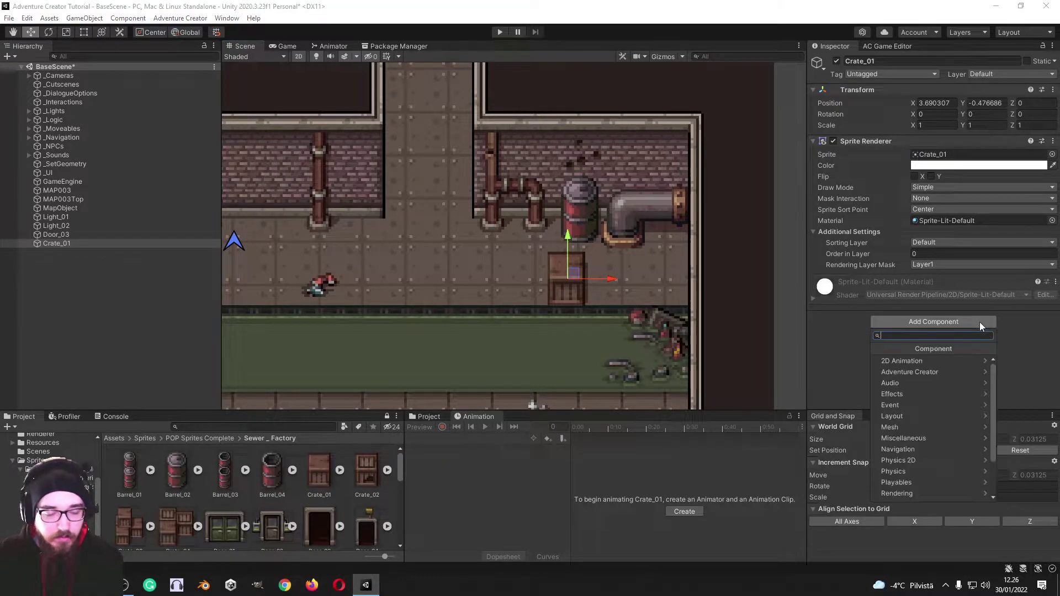
pyautogui.write('follow')
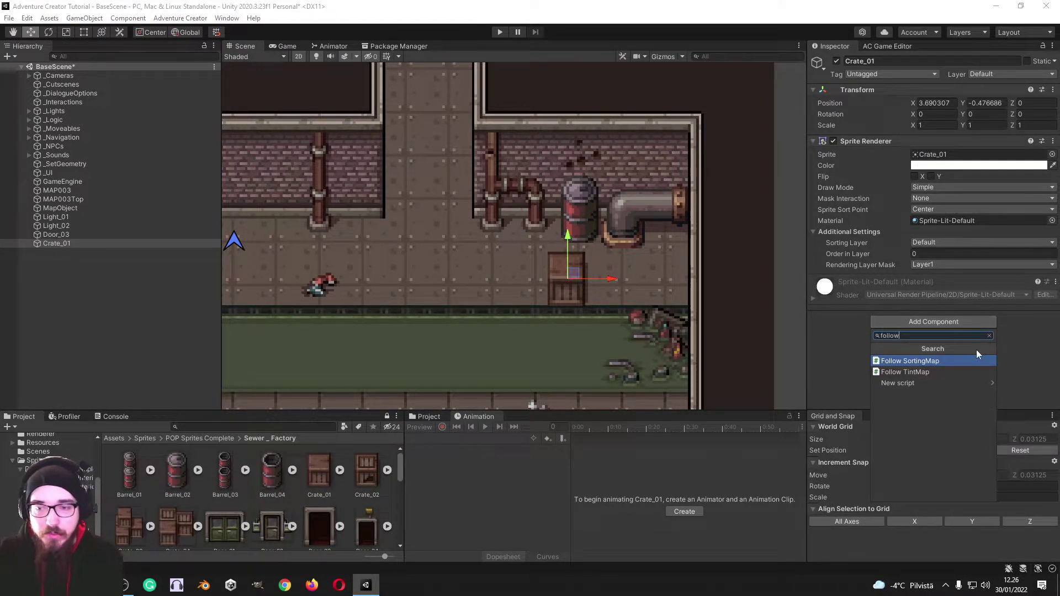
pyautogui.click(965, 358)
pyautogui.click(914, 328)
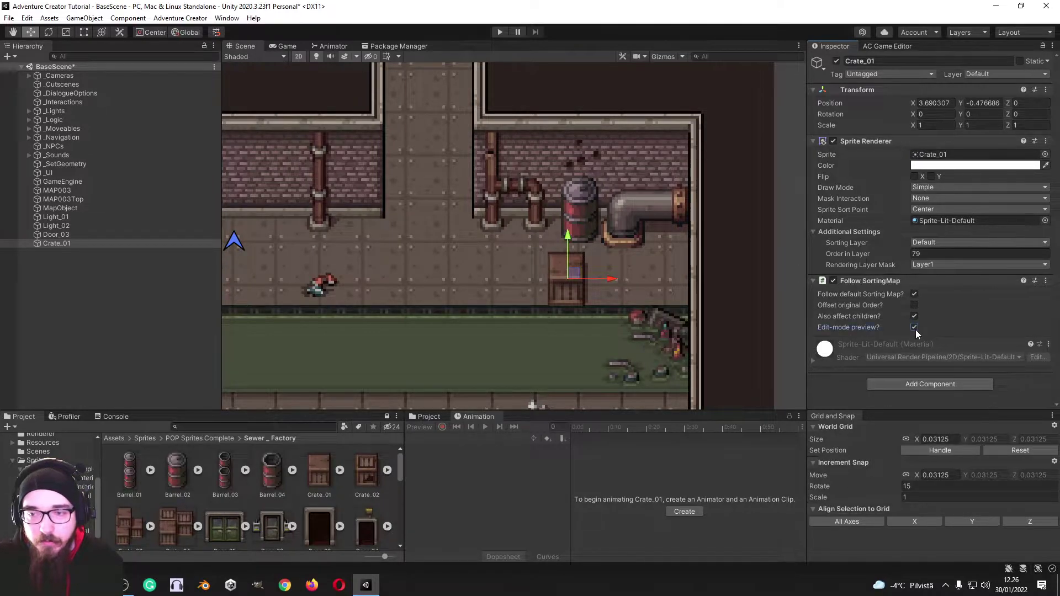
pyautogui.click(1045, 281)
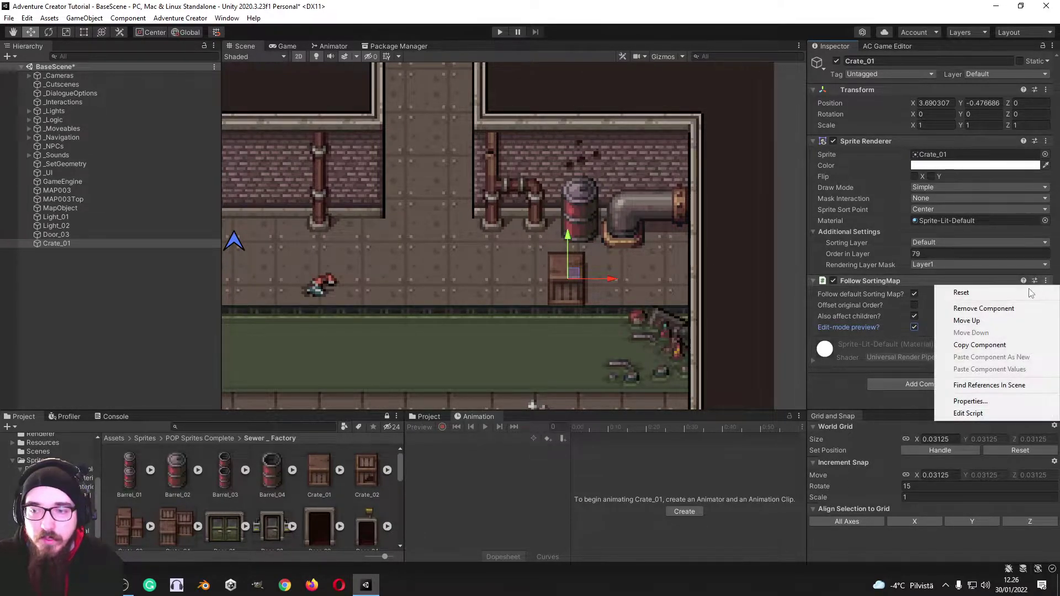
pyautogui.click(911, 305)
# Find the Trash_02 sprite in the Sewer _ Factory folder and place it in the green water near the wooden crates, at about X -3.674, Y -1.174.
pyautogui.moveTo(438, 271); pyautogui.dragTo(661, 196, button='middle')
pyautogui.scroll(-3, 661, 197)
pyautogui.moveTo(723, 224); pyautogui.dragTo(624, 233, button='middle')
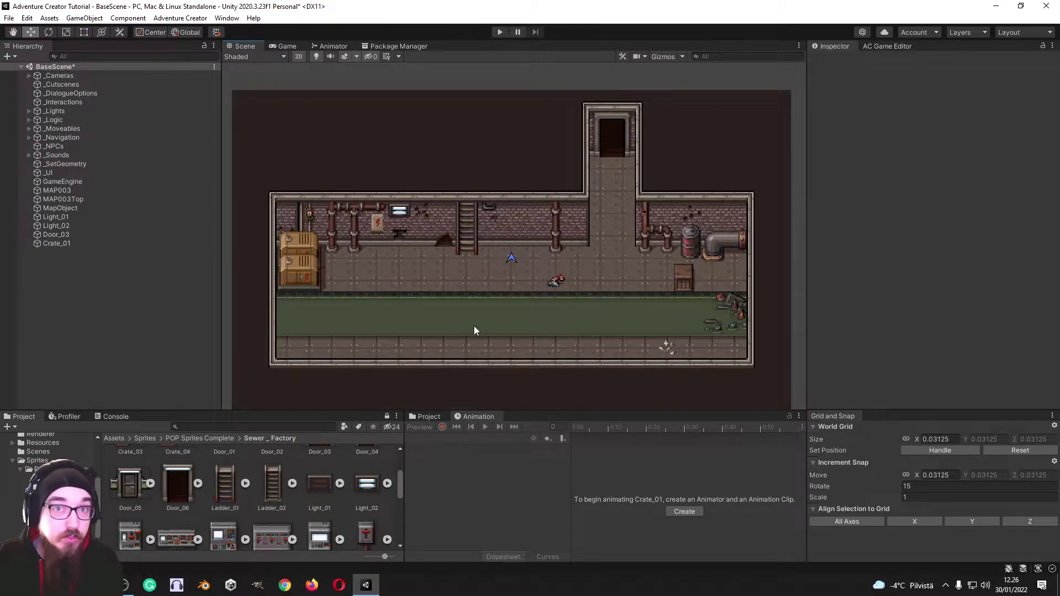
pyautogui.moveTo(474, 325); pyautogui.dragTo(474, 320, button='middle')
pyautogui.scroll(-1, 294, 506)
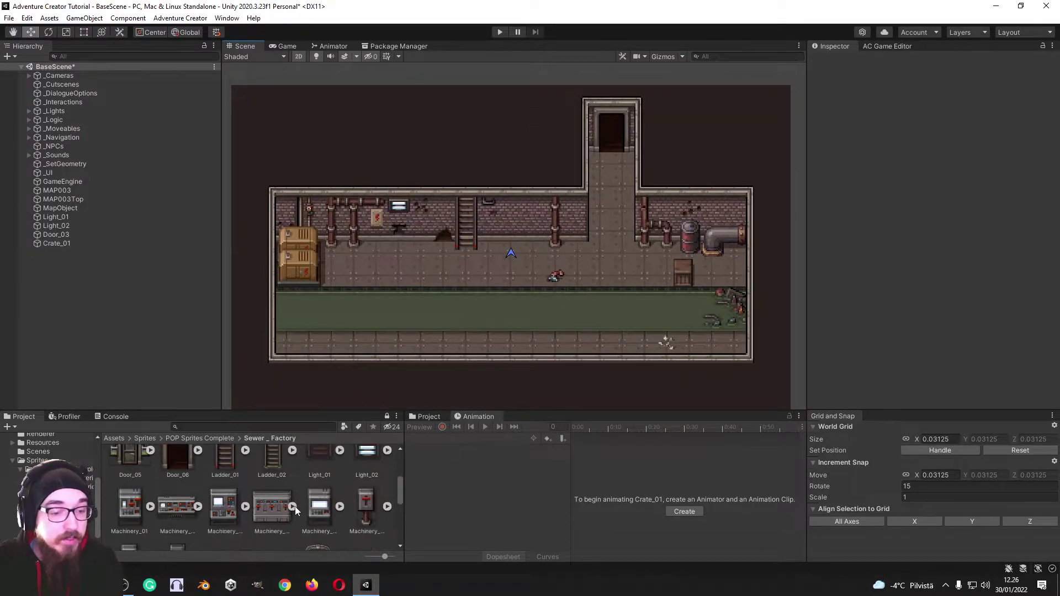
pyautogui.scroll(-5, 292, 483)
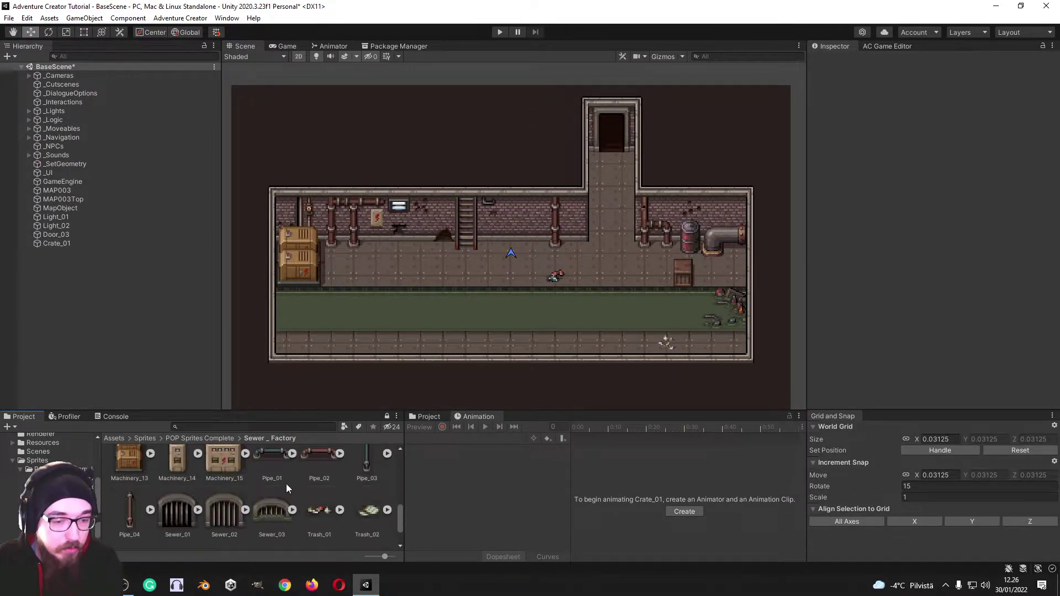
pyautogui.scroll(4, 504, 303)
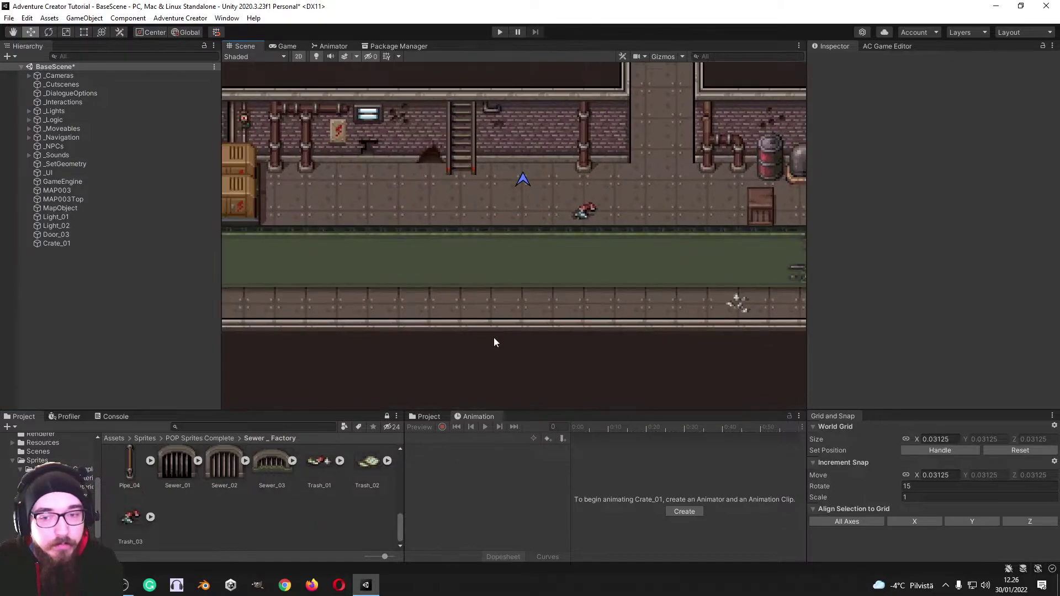
pyautogui.moveTo(388, 461); pyautogui.dragTo(350, 283)
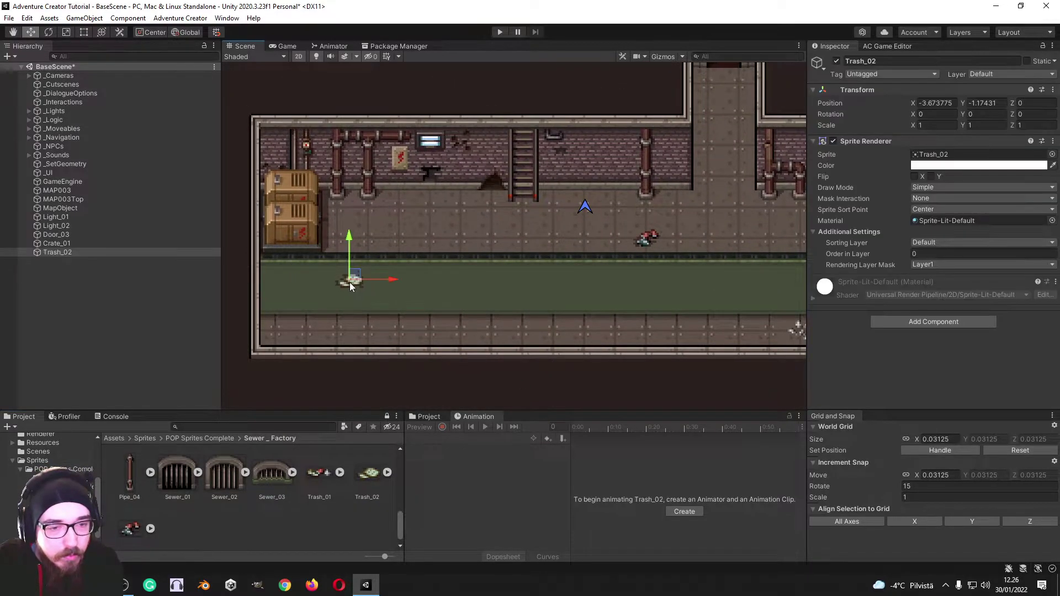
pyautogui.moveTo(350, 282); pyautogui.dragTo(226, 249, button='middle')
pyautogui.moveTo(382, 290); pyautogui.dragTo(426, 307, button='middle')
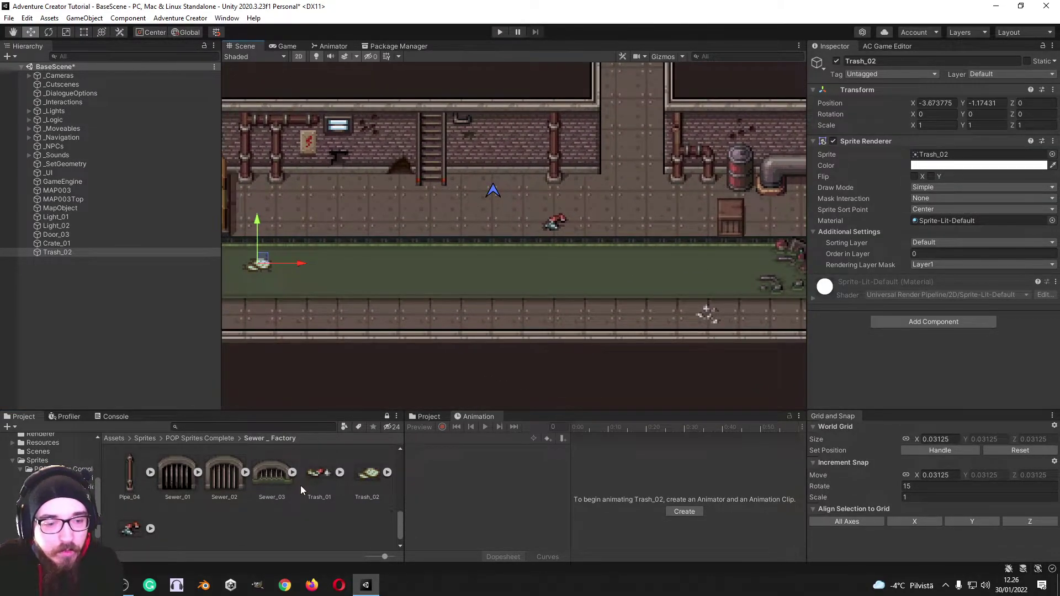
# Place the Trash_01 sprite on the lower walkway, at about X -0.73, Y -1.854.
pyautogui.moveTo(435, 288); pyautogui.dragTo(447, 308)
pyautogui.click(135, 529)
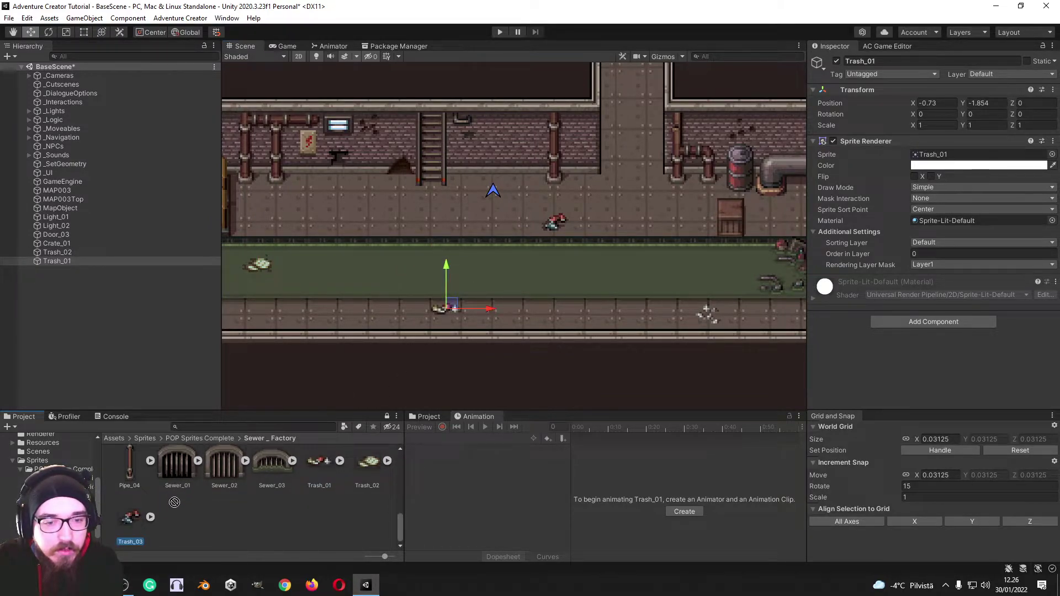
pyautogui.moveTo(546, 302); pyautogui.dragTo(523, 313, button='middle')
# Place a second Trash_02 sprite, flipped on X, in the green water below the corridor, at about X 1.843, Y -1.14.
pyautogui.moveTo(367, 463); pyautogui.dragTo(574, 279)
pyautogui.moveTo(578, 274); pyautogui.dragTo(595, 268)
pyautogui.moveTo(433, 284); pyautogui.dragTo(466, 296, button='middle')
pyautogui.scroll(-1, 408, 287)
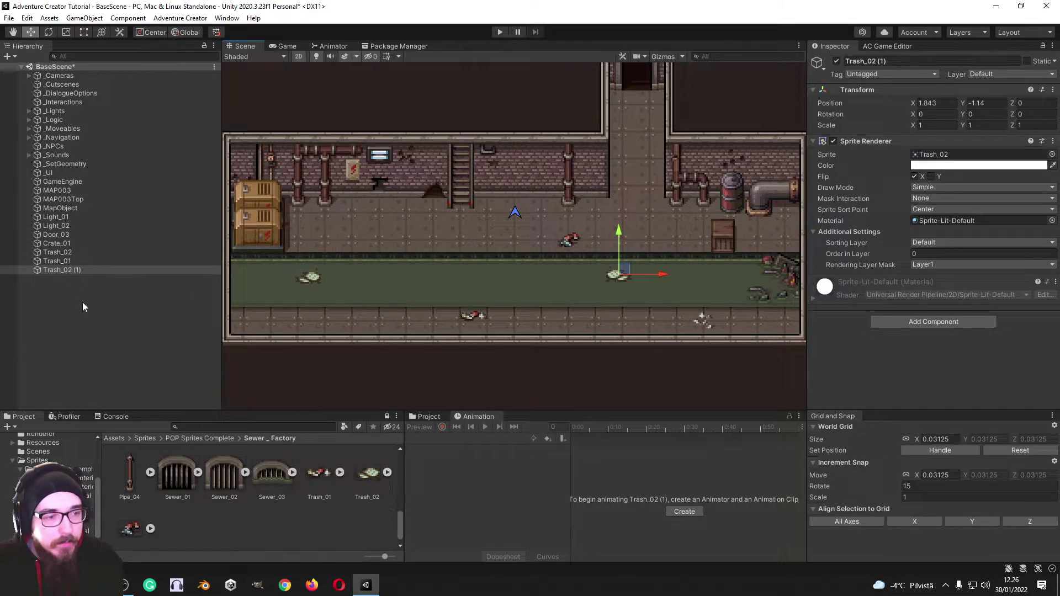
pyautogui.click(194, 527)
pyautogui.scroll(-3, 232, 526)
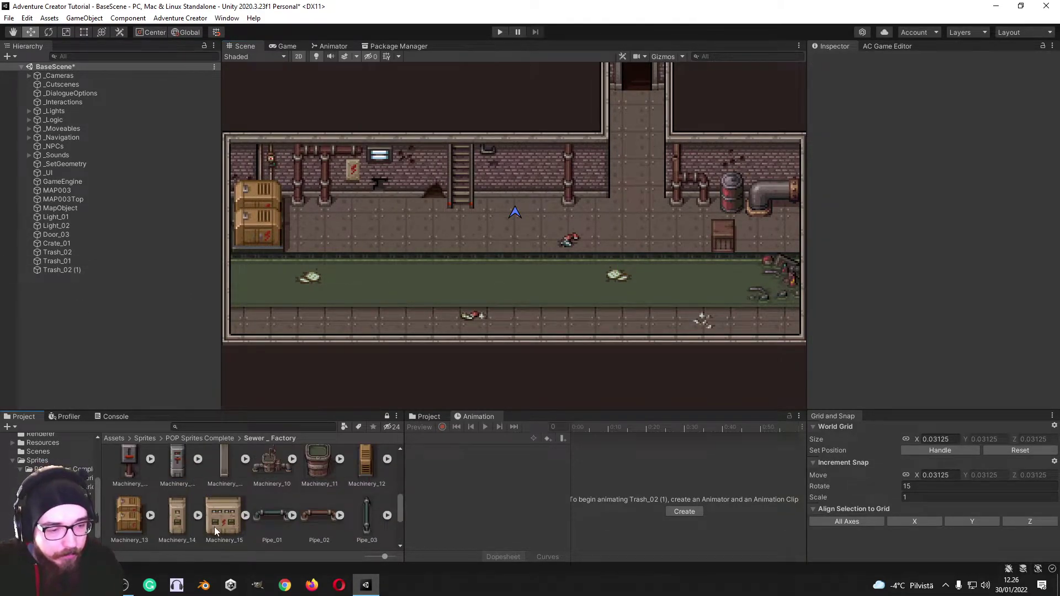
pyautogui.moveTo(396, 267); pyautogui.dragTo(442, 350, button='middle')
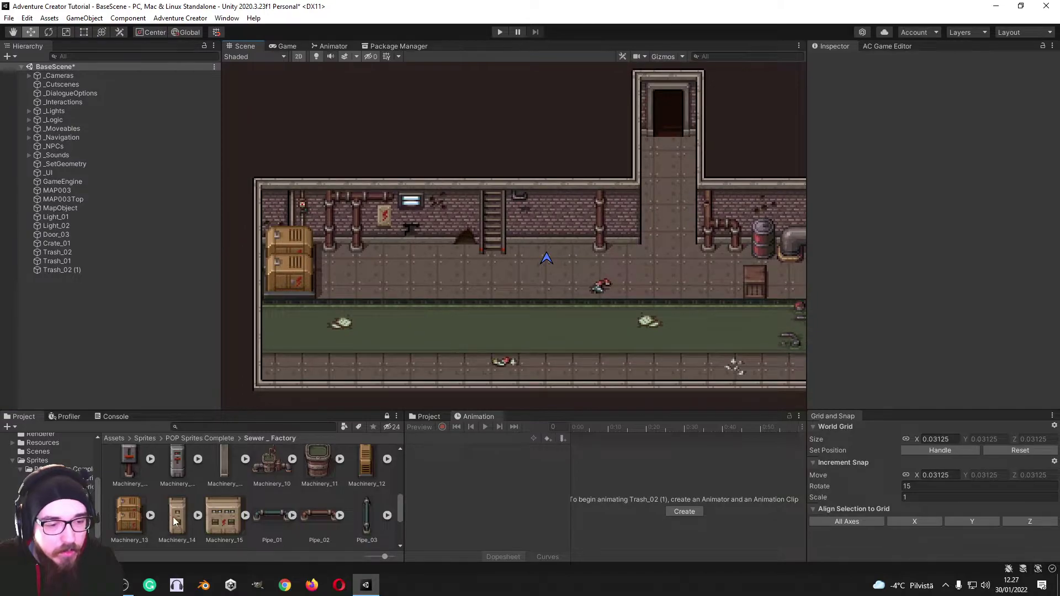
pyautogui.moveTo(177, 516); pyautogui.dragTo(577, 244)
pyautogui.moveTo(492, 390); pyautogui.dragTo(426, 378, button='middle')
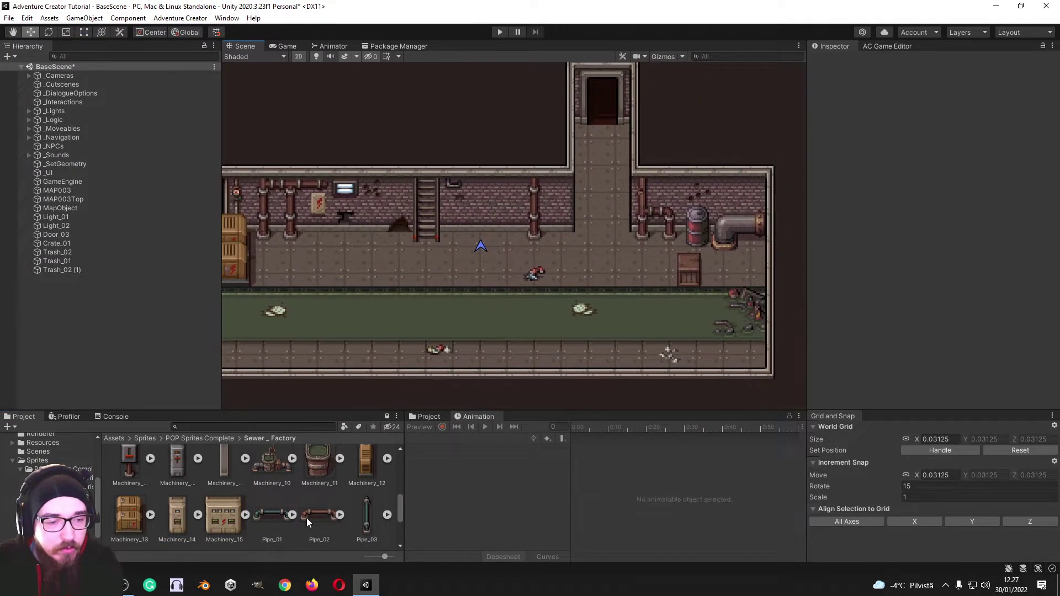
pyautogui.scroll(1, 307, 518)
pyautogui.moveTo(303, 385); pyautogui.dragTo(368, 348, button='middle')
pyautogui.scroll(1, 255, 540)
pyautogui.scroll(4, 256, 537)
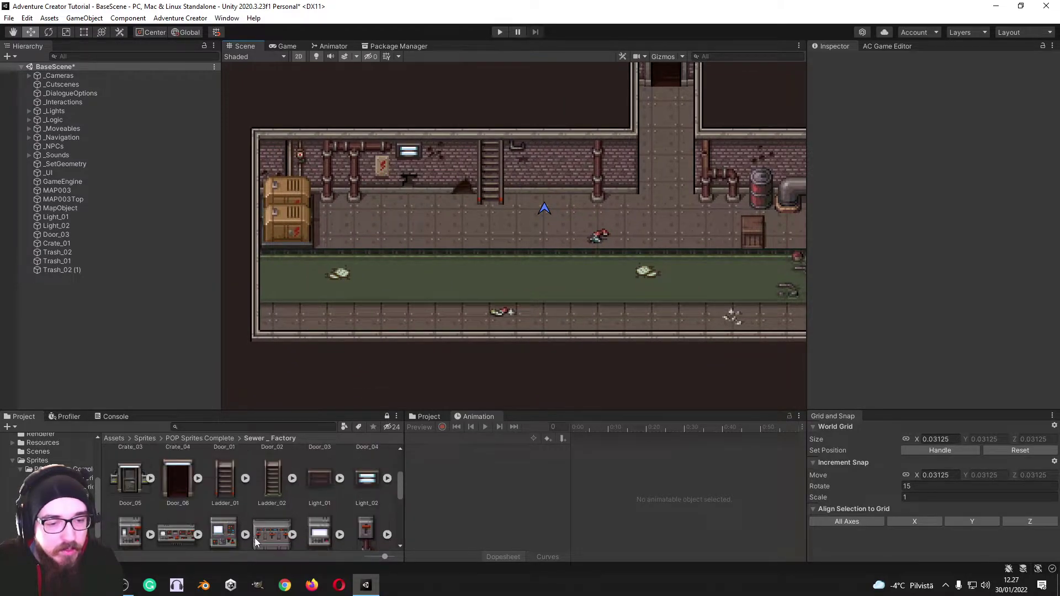
pyautogui.scroll(1, 264, 533)
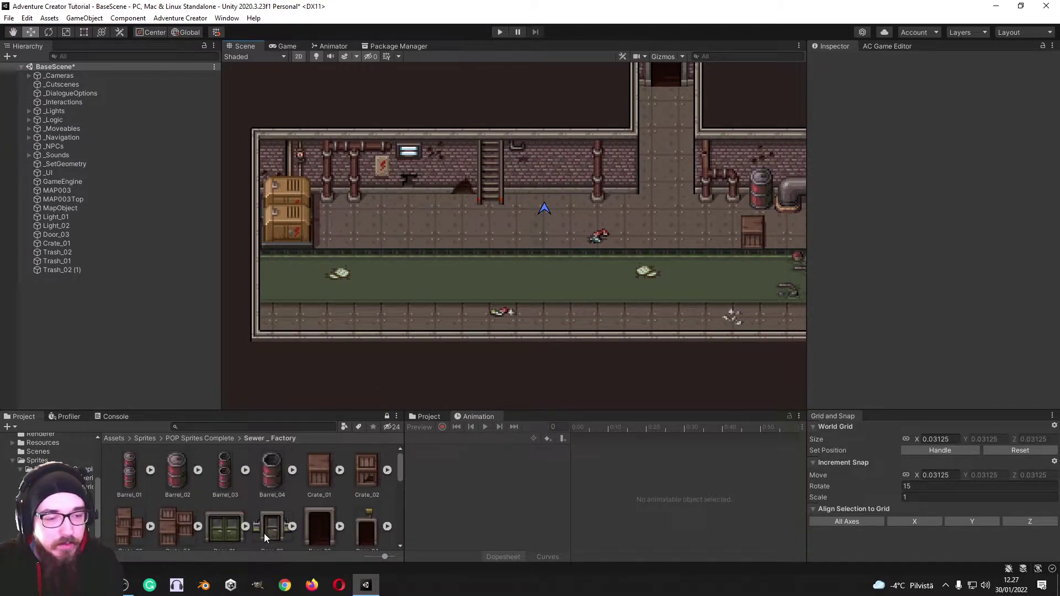
pyautogui.moveTo(239, 493); pyautogui.dragTo(273, 316)
pyautogui.press('Delete')
# Find the Machinery_10 sprite in the Sewer _ Factory folder and place it below the wooden crates, at about X -3.786, Y -1.984.
pyautogui.scroll(-1, 287, 475)
pyautogui.click(287, 475)
pyautogui.scroll(-1, 287, 475)
pyautogui.scroll(-3, 287, 472)
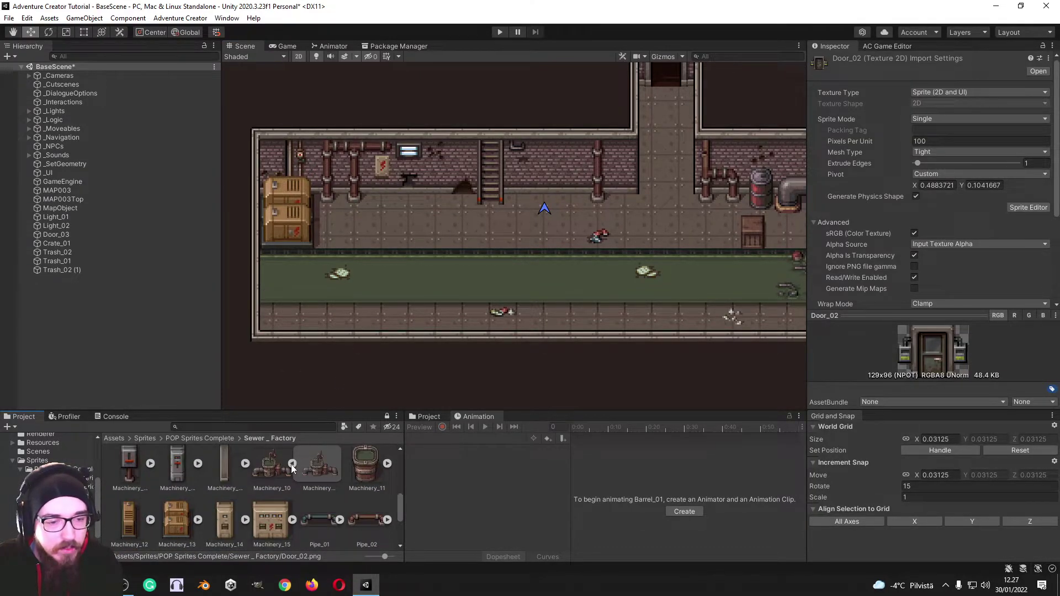
pyautogui.scroll(1, 276, 481)
pyautogui.moveTo(270, 481); pyautogui.dragTo(332, 321)
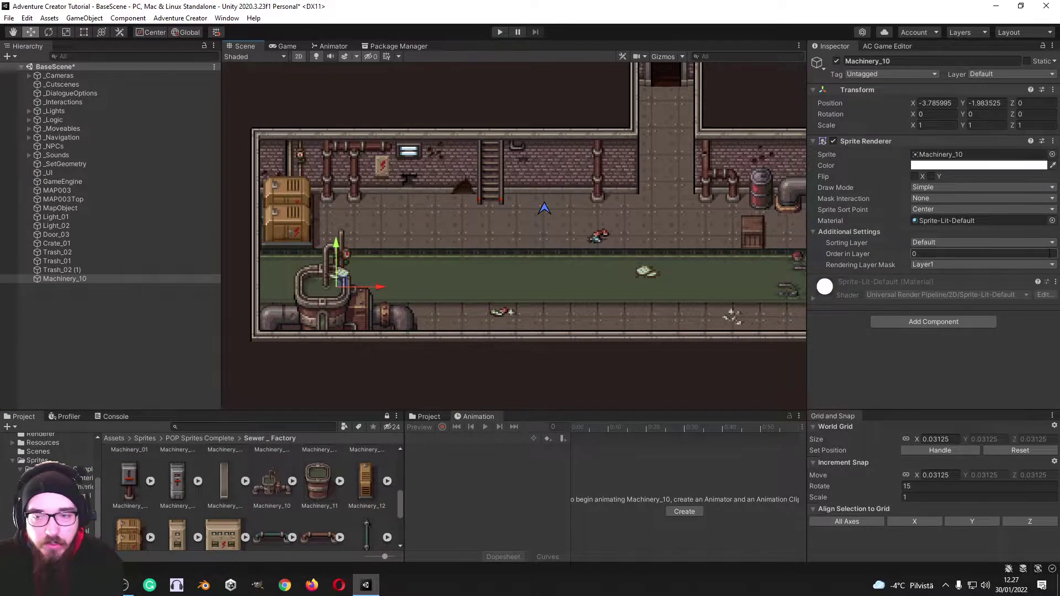
# Add a Follow SortingMap component with edit-mode preview to Machinery_10 and move it, grid-aligned, into the room's lower corner, at about X -4.395, Y -2.111.
pyautogui.click(974, 321)
pyautogui.click(939, 361)
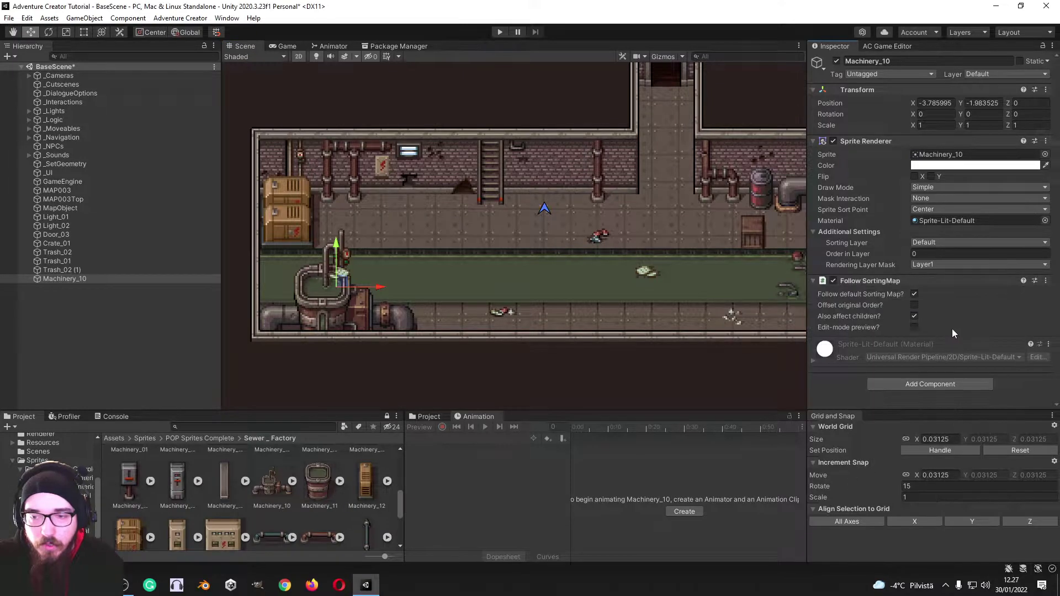
pyautogui.moveTo(340, 280); pyautogui.dragTo(310, 295)
pyautogui.click(864, 523)
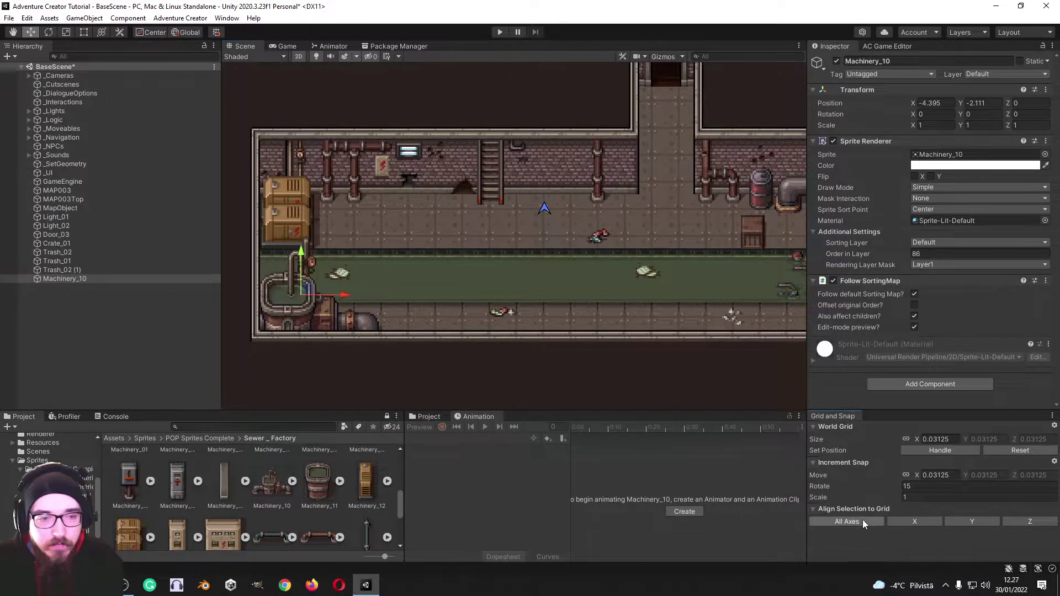
# Move the Trash_02 sprite beside the machinery farther along the green water, to about X -2.814, Y -1.219.
pyautogui.scroll(3, 331, 274)
pyautogui.click(323, 264)
pyautogui.scroll(2, 386, 287)
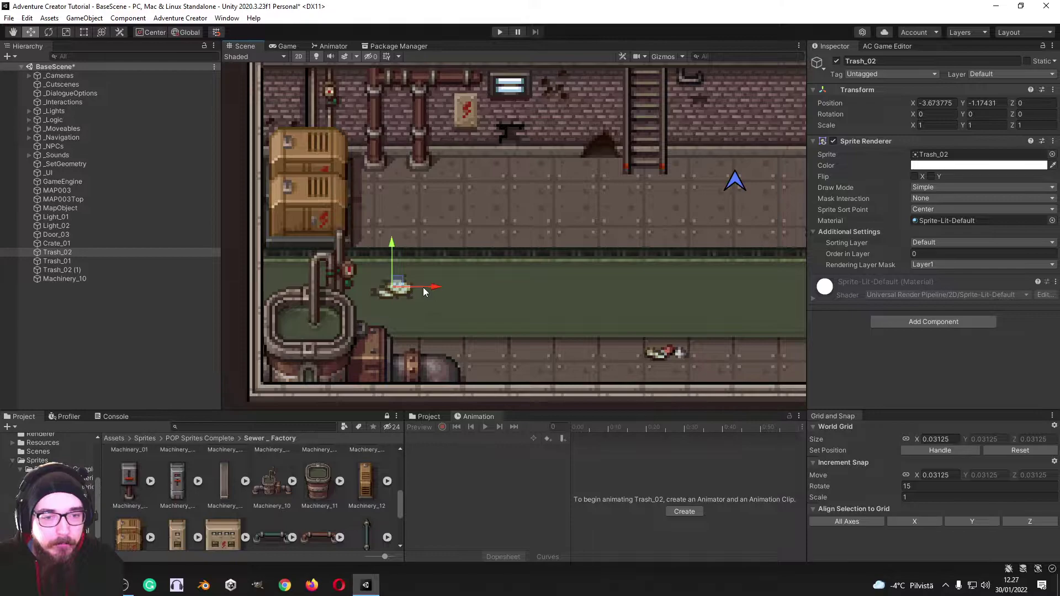
pyautogui.moveTo(423, 287); pyautogui.dragTo(485, 301)
pyautogui.scroll(-1, 518, 368)
pyautogui.scroll(-2, 520, 302)
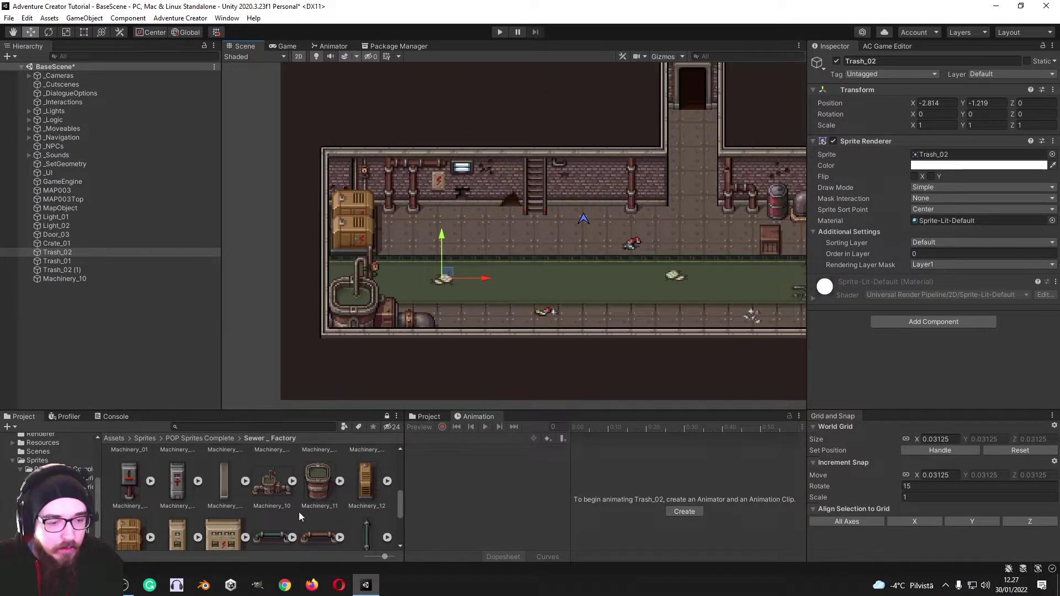
pyautogui.click(297, 512)
pyautogui.scroll(-4, 303, 503)
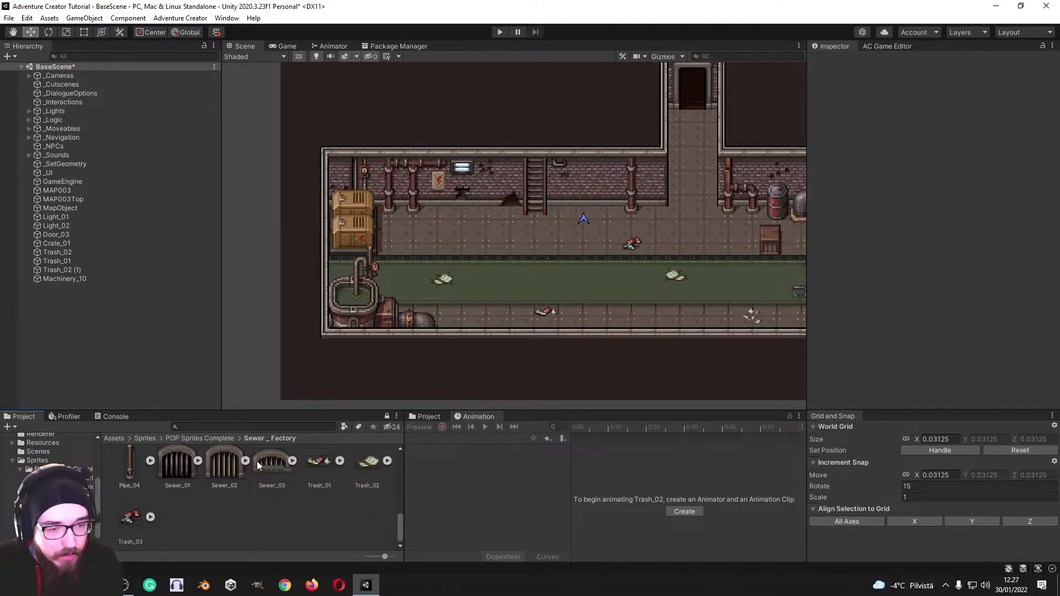
pyautogui.moveTo(256, 461); pyautogui.dragTo(493, 274)
pyautogui.moveTo(709, 290); pyautogui.dragTo(755, 273)
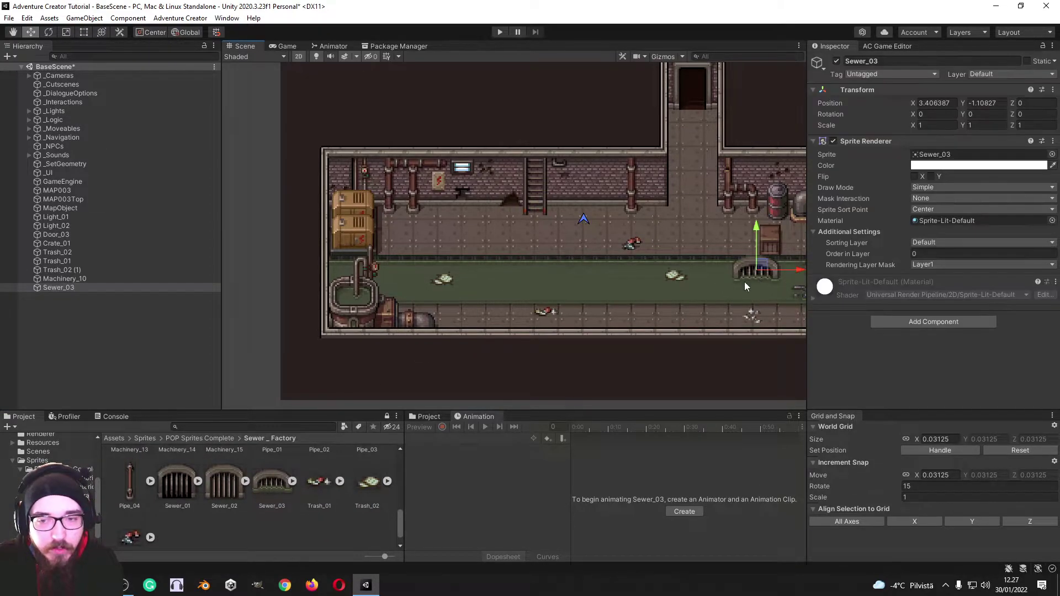
pyautogui.moveTo(744, 282); pyautogui.dragTo(653, 297, button='middle')
pyautogui.moveTo(673, 283); pyautogui.dragTo(474, 275)
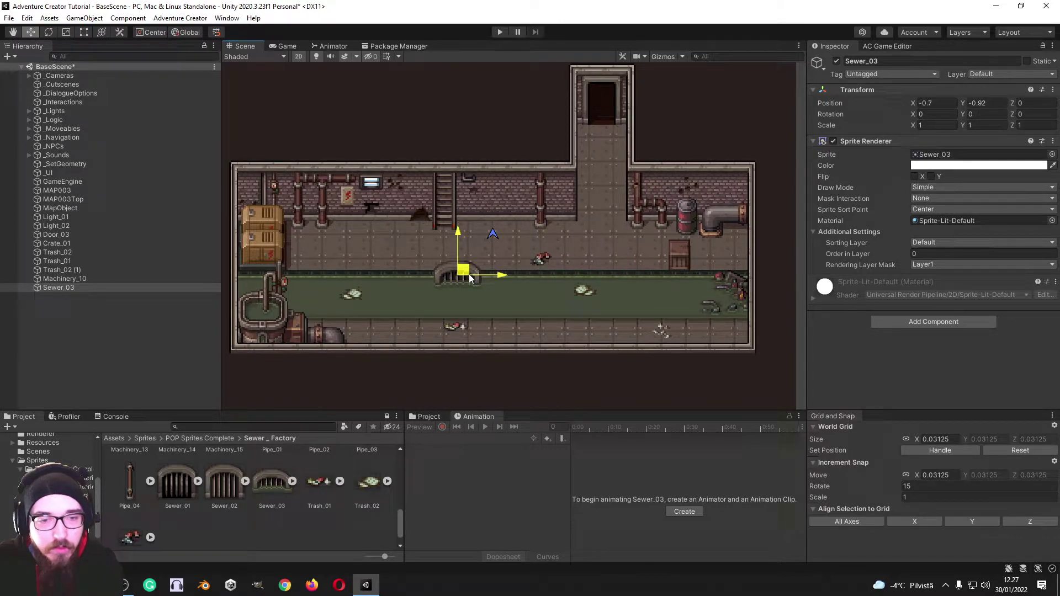
pyautogui.press('Delete')
# Look through the Store Exterior and CP Lowtier Interior sprite folders for more props for the sewer.
pyautogui.scroll(-1, 257, 528)
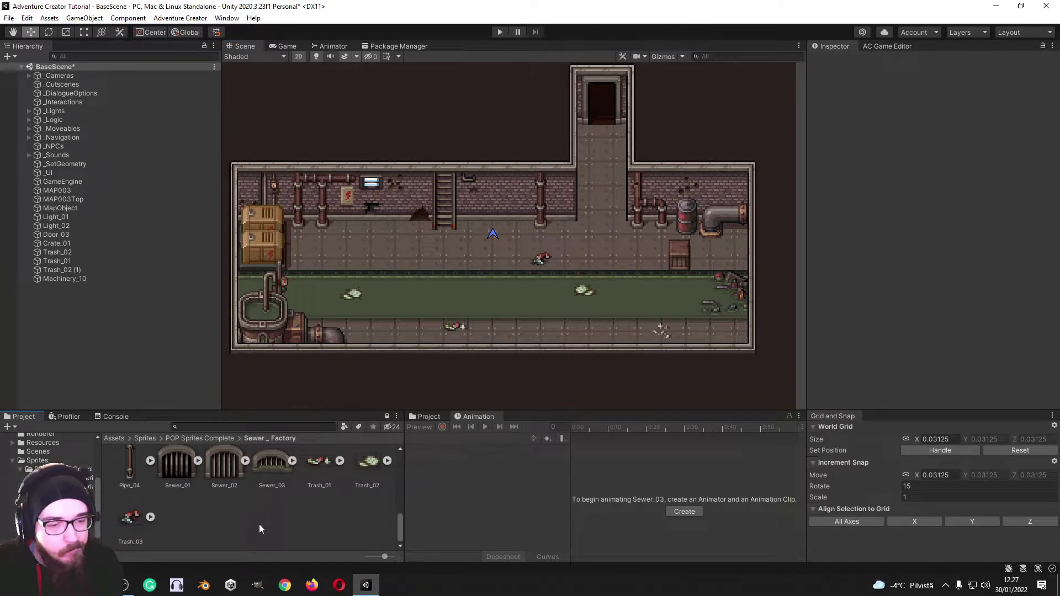
pyautogui.press('BackSpace')
pyautogui.doubleClick(332, 495)
pyautogui.scroll(-1, 331, 494)
pyautogui.scroll(1, 332, 499)
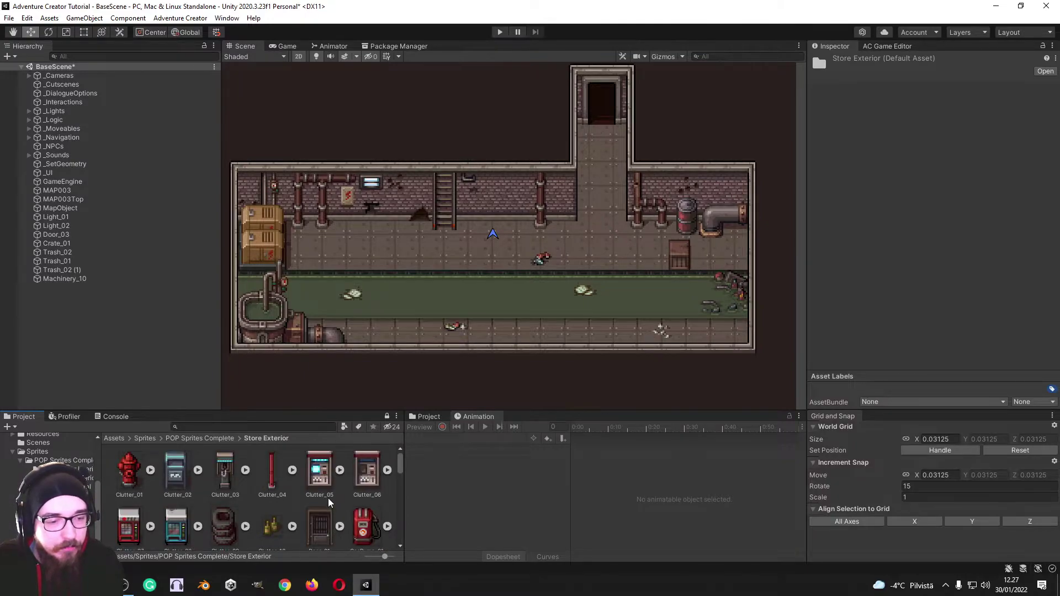
pyautogui.scroll(-1, 332, 499)
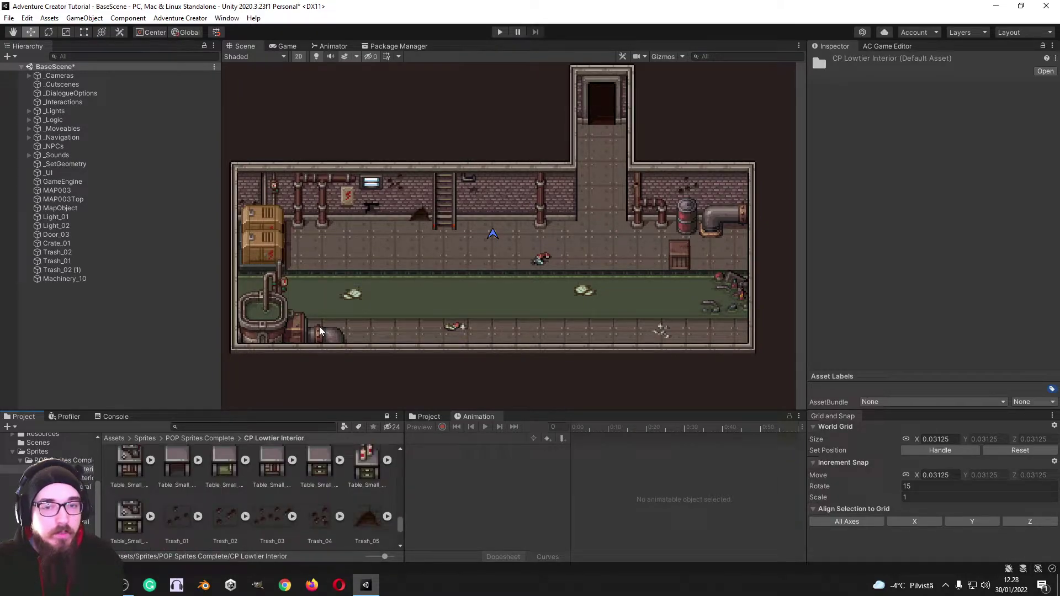
pyautogui.moveTo(568, 276); pyautogui.dragTo(549, 285, button='middle')
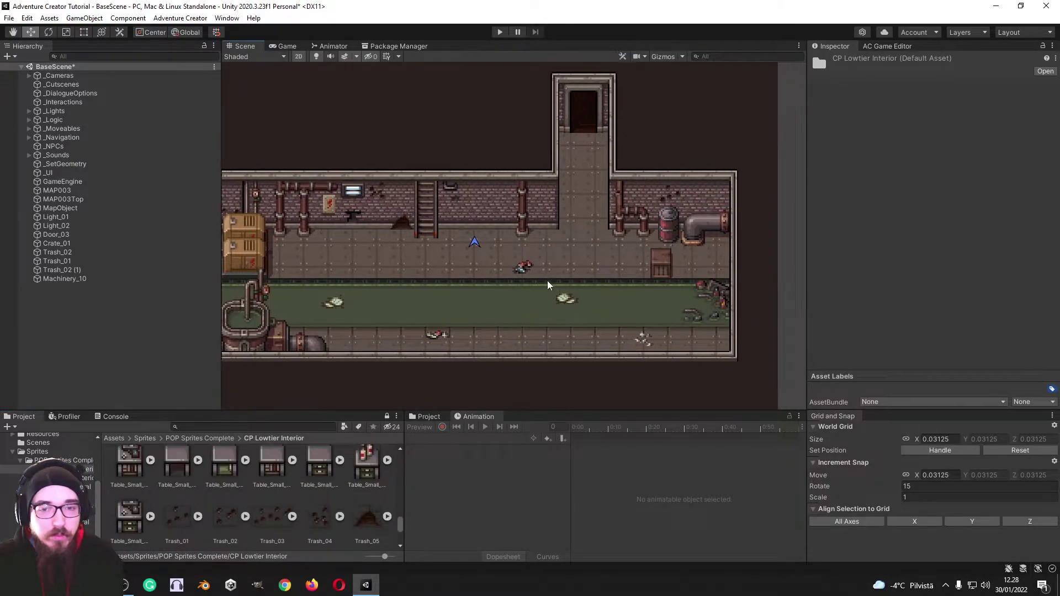
pyautogui.click(325, 493)
pyautogui.scroll(-3, 347, 492)
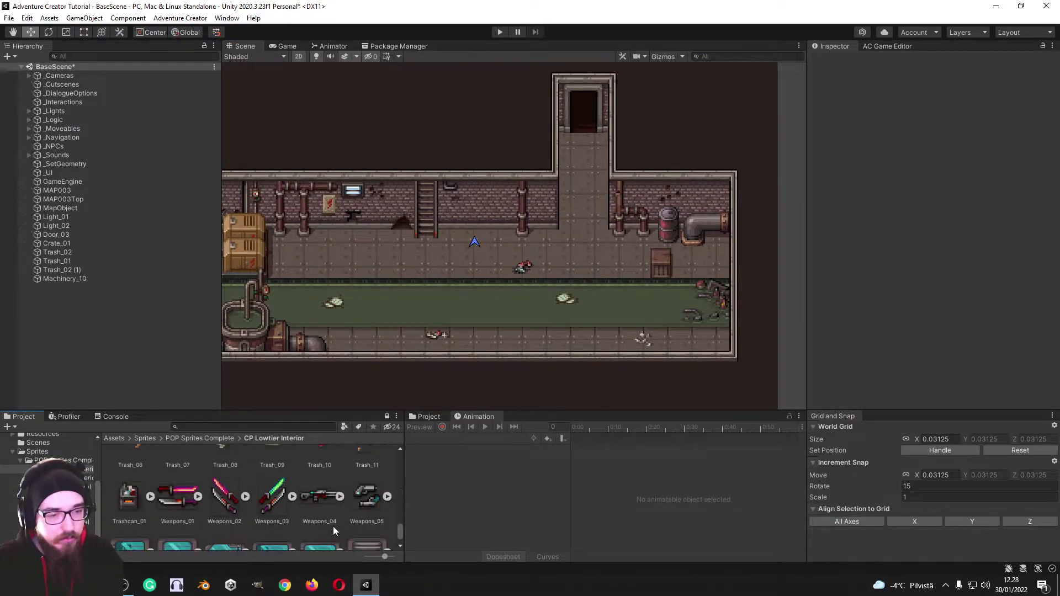
pyautogui.scroll(-1, 249, 508)
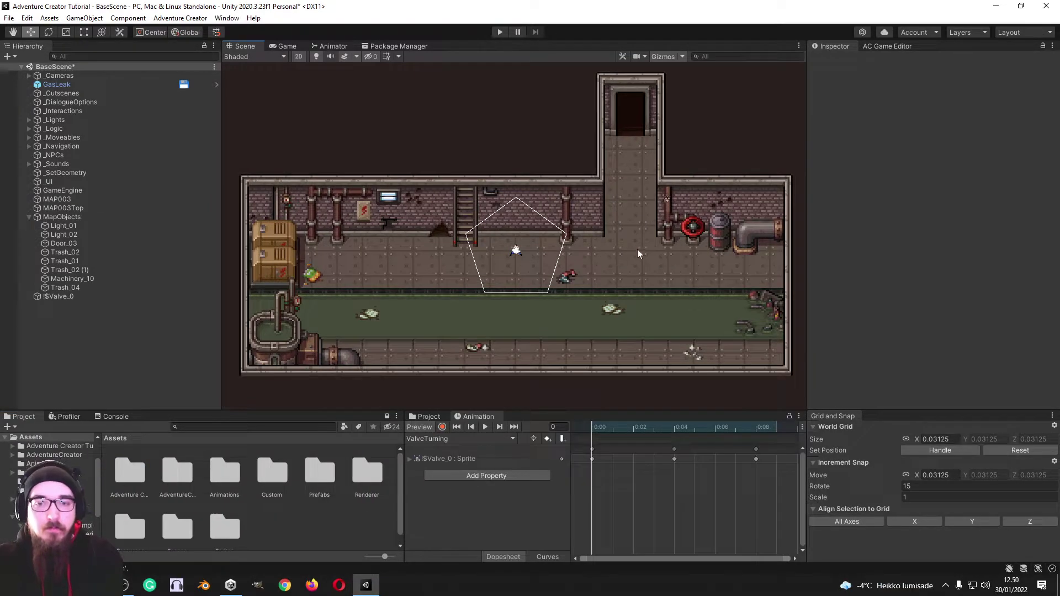
# Preview the ValveTurning animation of the red valve beside the barrel.
pyautogui.moveTo(637, 253); pyautogui.dragTo(622, 256, button='middle')
pyautogui.click(680, 231)
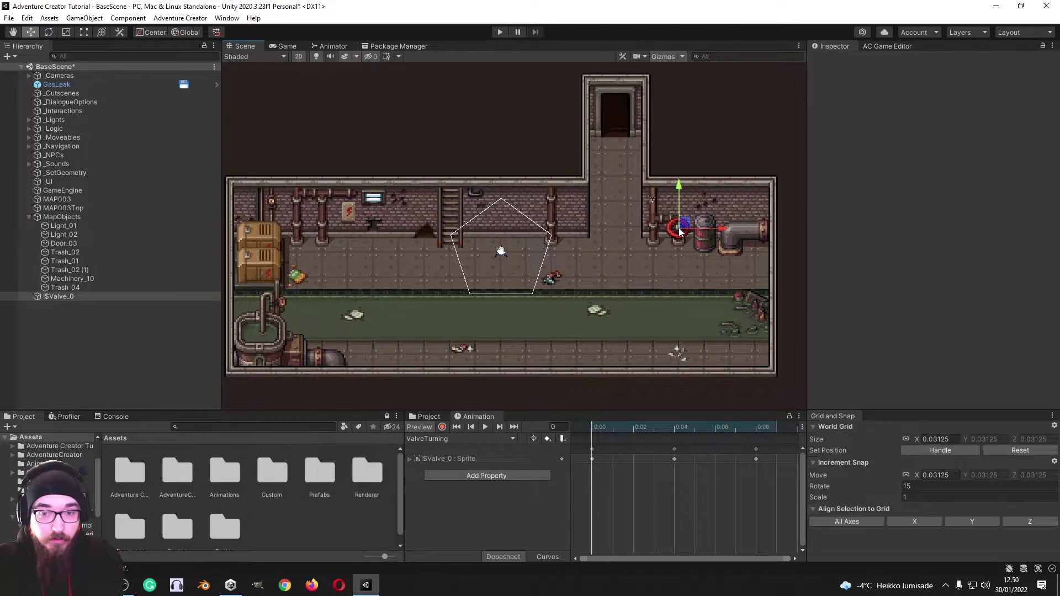
pyautogui.click(486, 429)
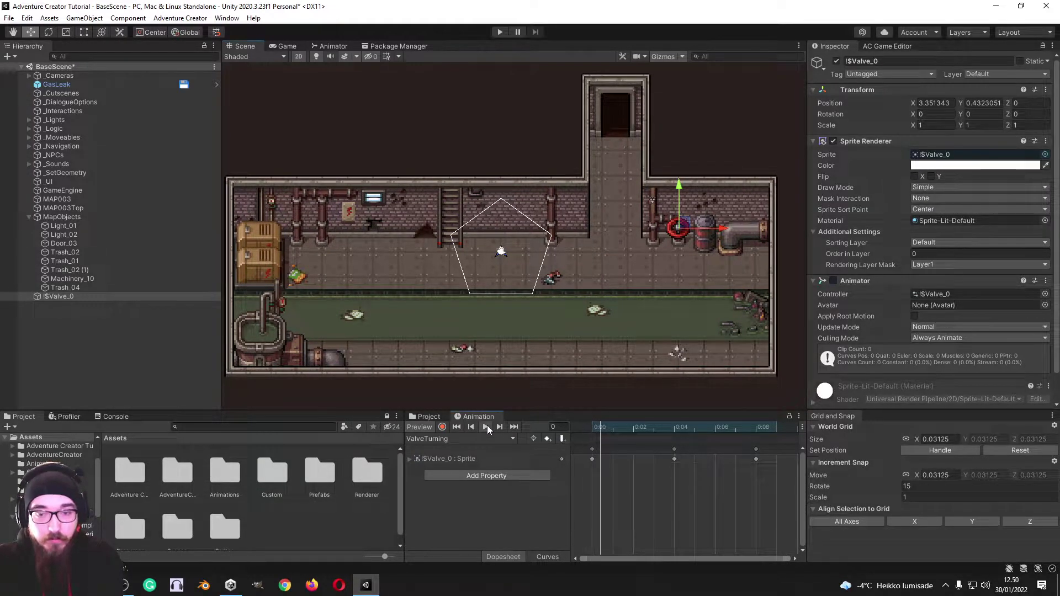
pyautogui.scroll(5, 631, 259)
pyautogui.scroll(-5, 602, 238)
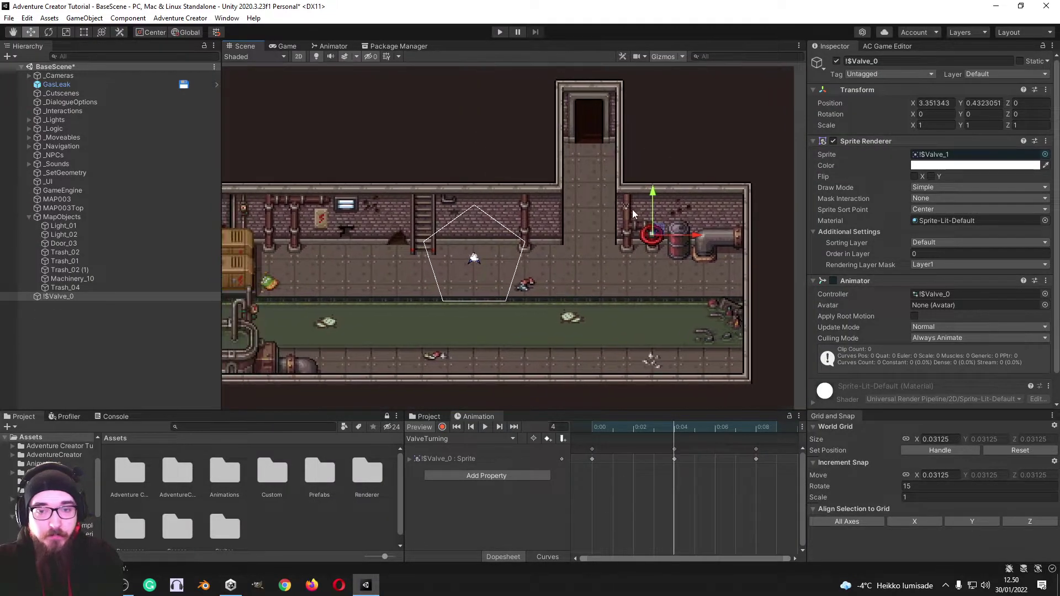
# Preview the GasLeak particle effect on the pipe beside the corridor and adjust its start color.
pyautogui.scroll(4, 627, 211)
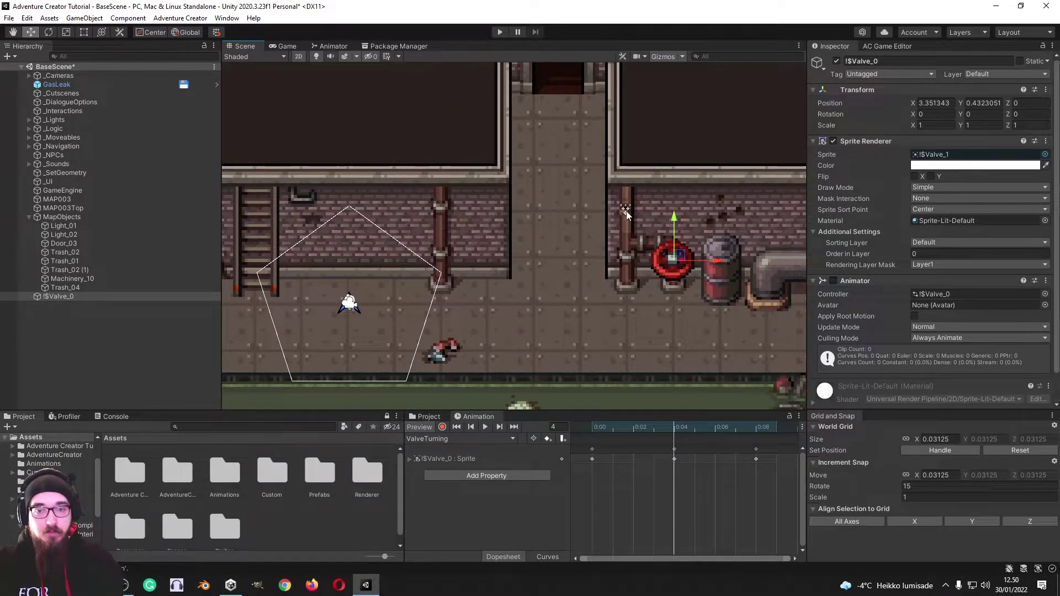
pyautogui.click(626, 211)
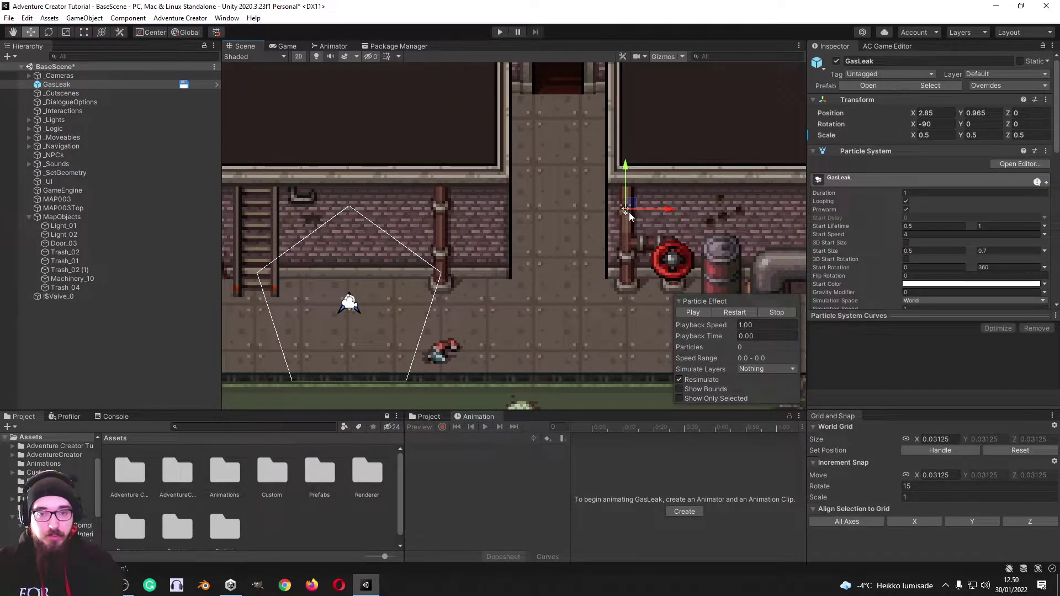
pyautogui.click(693, 312)
pyautogui.scroll(3, 646, 166)
pyautogui.scroll(-5, 552, 262)
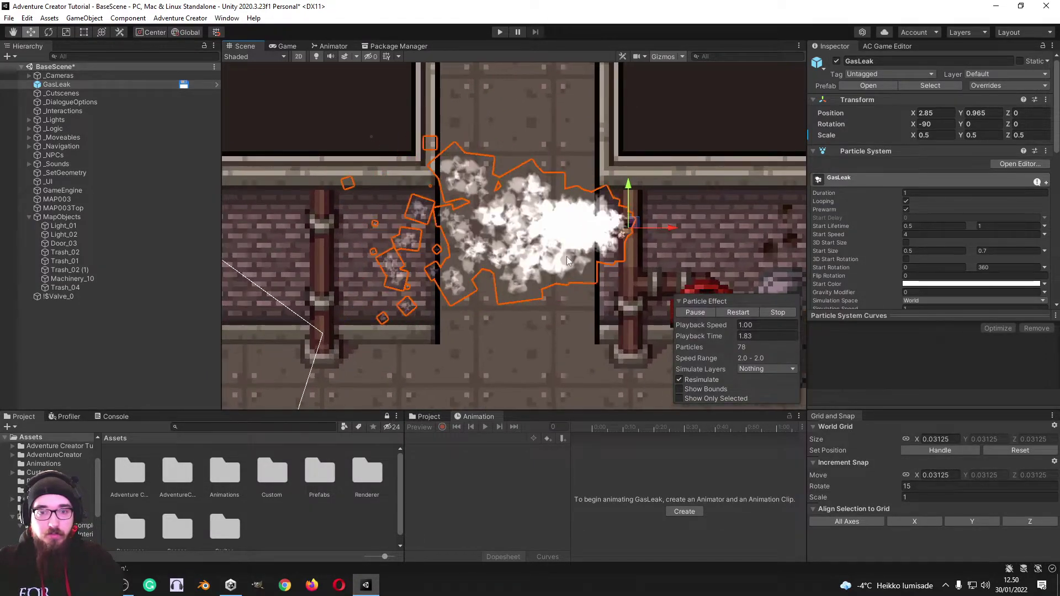
pyautogui.scroll(3, 555, 238)
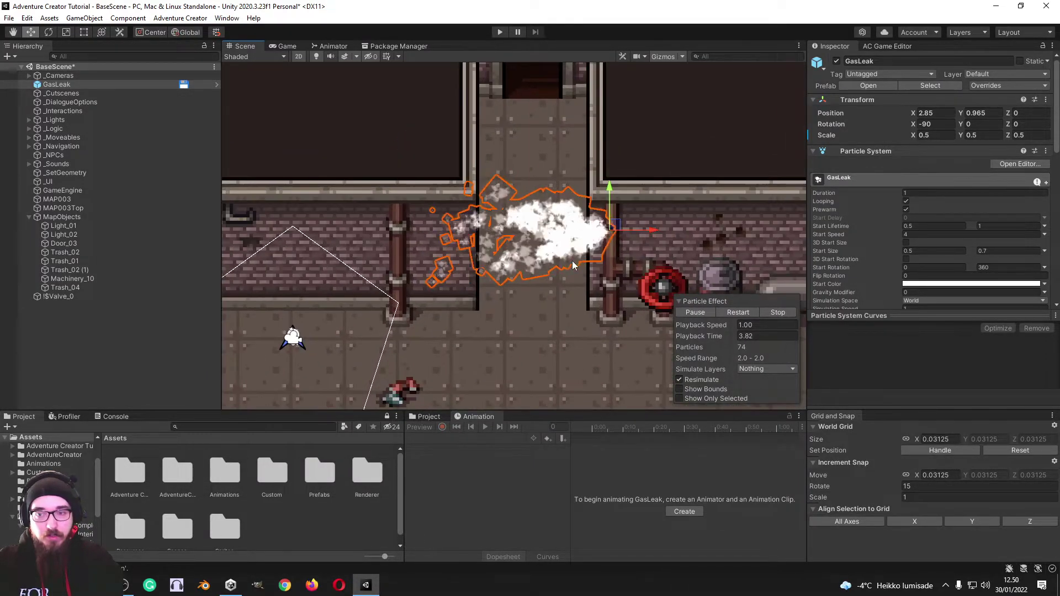
pyautogui.click(972, 284)
pyautogui.click(958, 351)
pyautogui.moveTo(513, 279); pyautogui.dragTo(549, 274, button='middle')
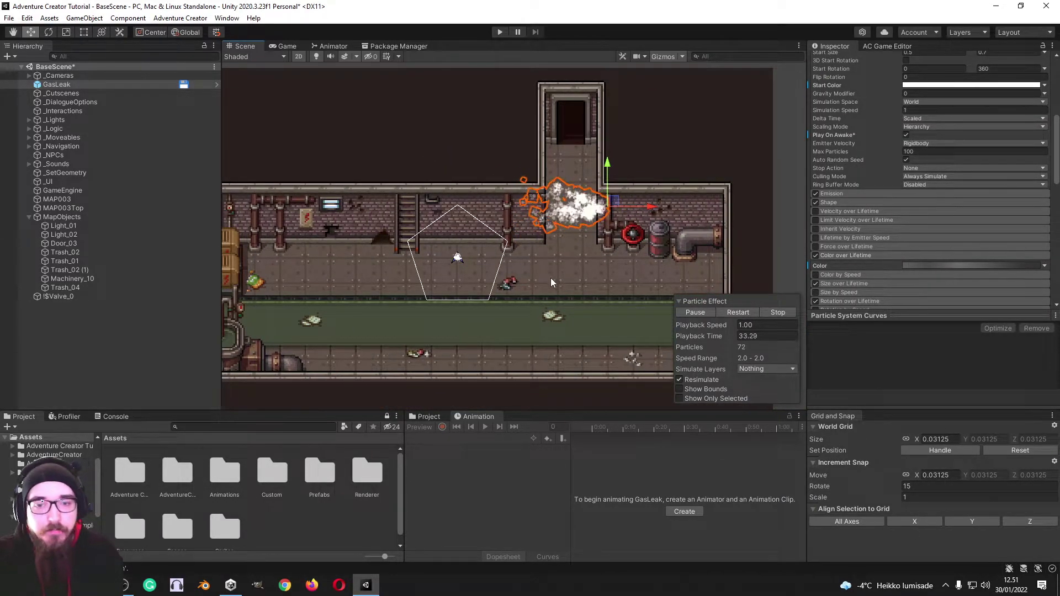
# Add a Hotspot 2D to the scene from the Adventure Creator scene manager and move it over the red valve.
pyautogui.click(880, 46)
pyautogui.moveTo(632, 200); pyautogui.dragTo(557, 169, button='middle')
pyautogui.click(721, 149)
pyautogui.moveTo(721, 149); pyautogui.dragTo(777, 156, button='middle')
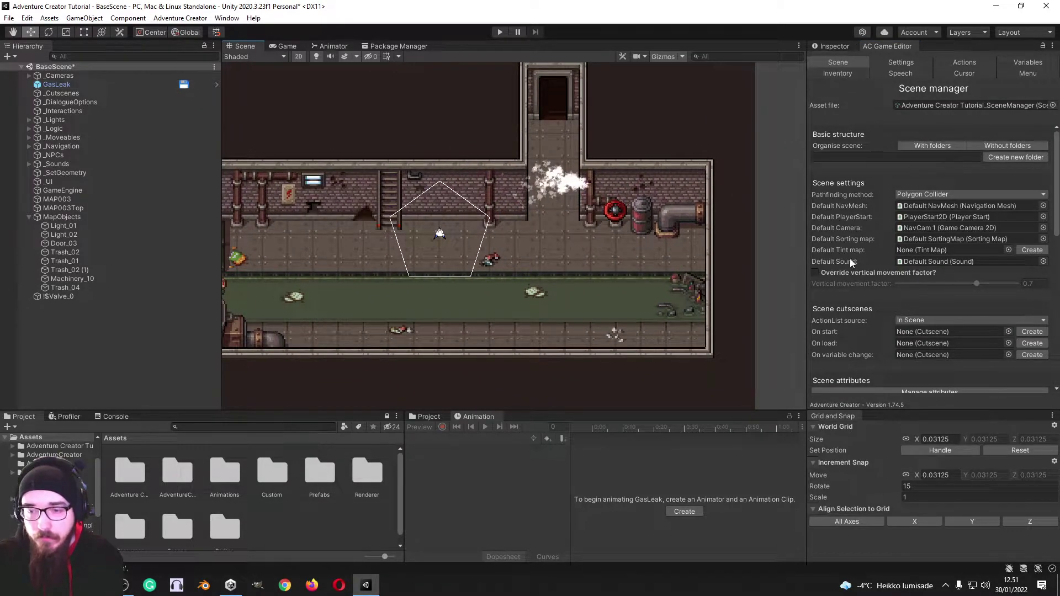
pyautogui.scroll(-10, 850, 262)
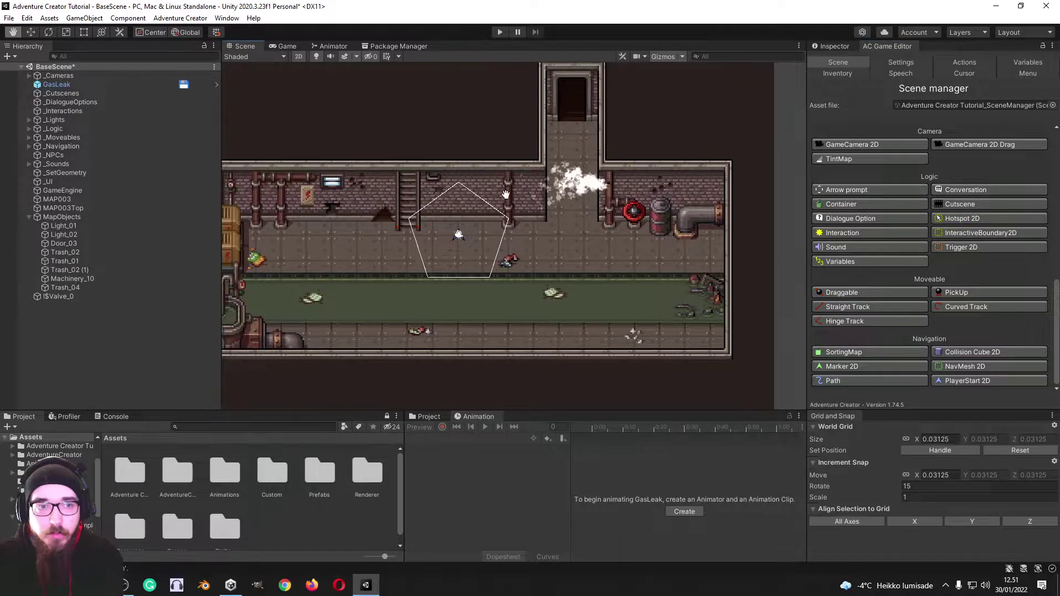
pyautogui.click(981, 218)
pyautogui.click(1031, 284)
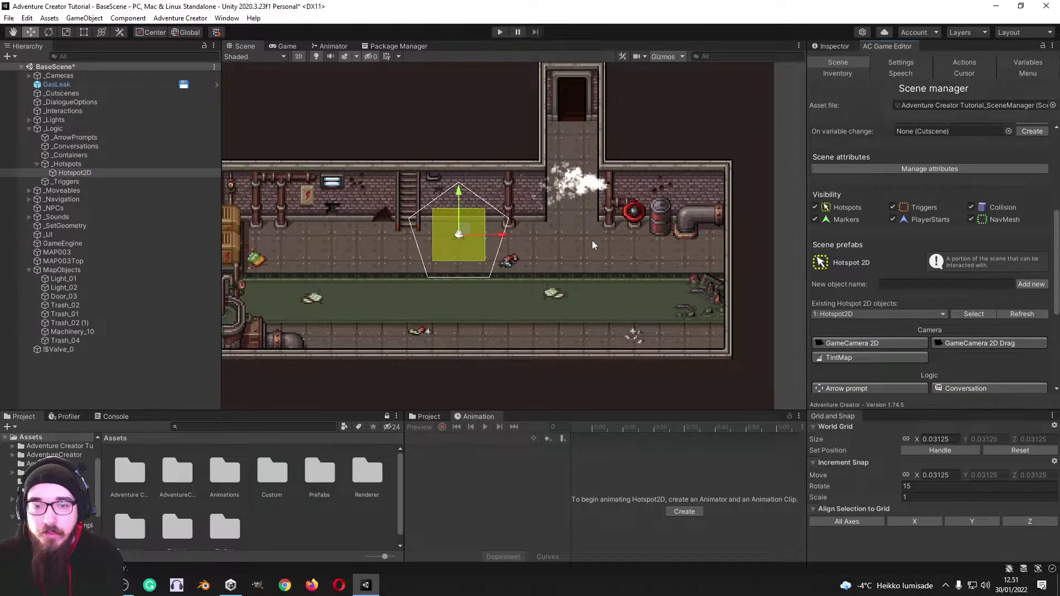
pyautogui.moveTo(440, 236); pyautogui.dragTo(617, 220)
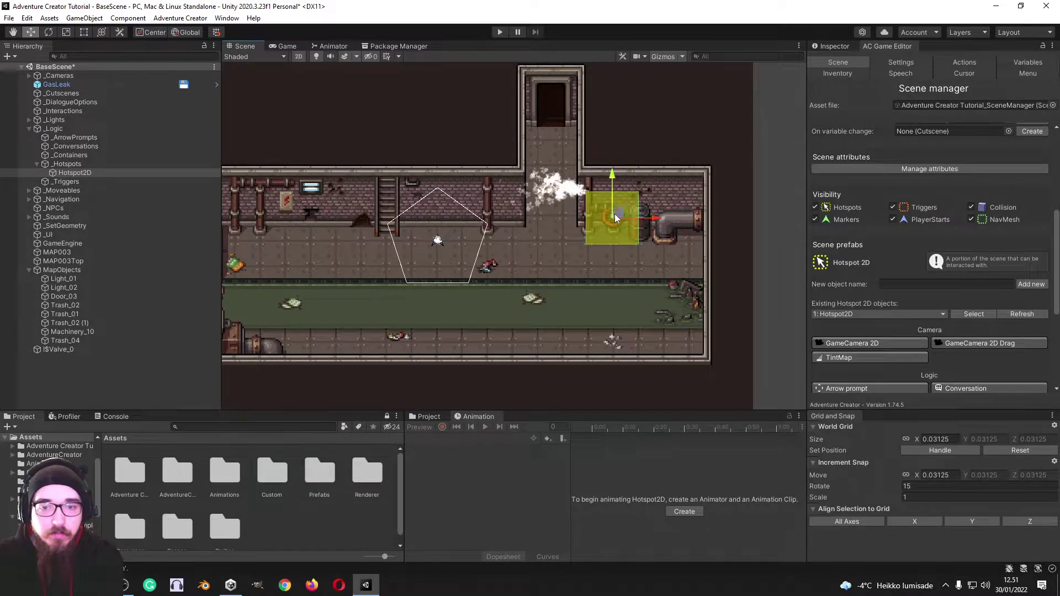
# Resize the hotspot's box collider so it closely fits the red valve.
pyautogui.moveTo(619, 224); pyautogui.dragTo(531, 236, button='middle')
pyautogui.scroll(10, 533, 243)
pyautogui.click(835, 46)
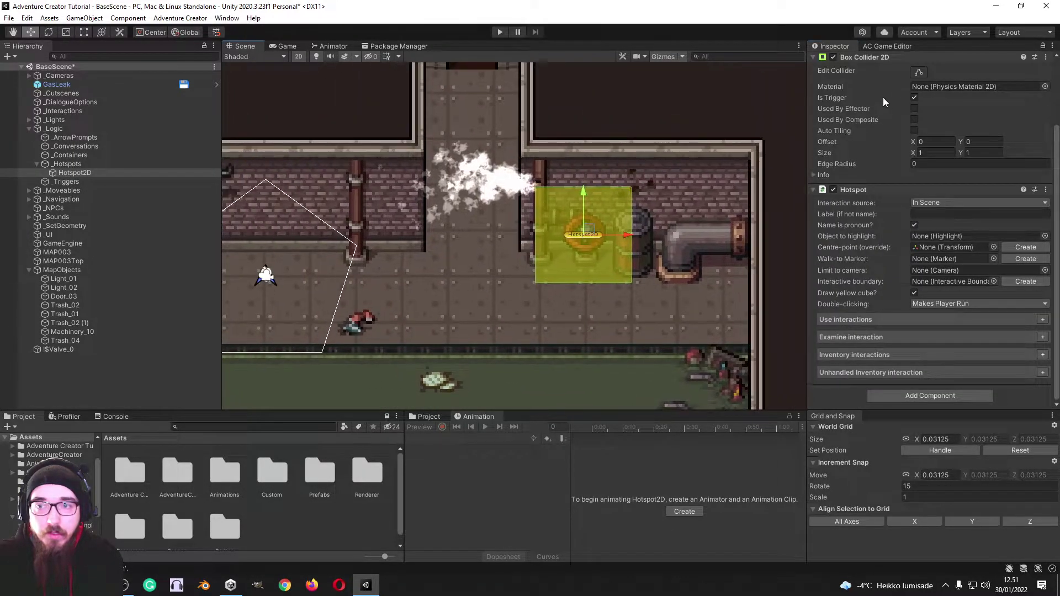
pyautogui.click(917, 73)
pyautogui.moveTo(583, 282); pyautogui.dragTo(588, 256)
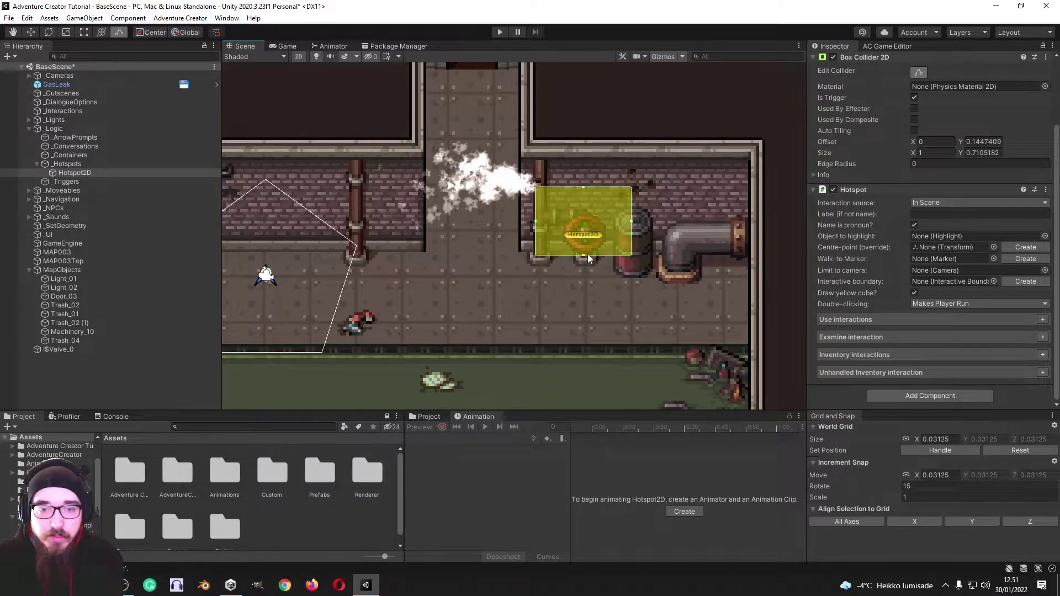
pyautogui.moveTo(534, 228); pyautogui.dragTo(561, 233)
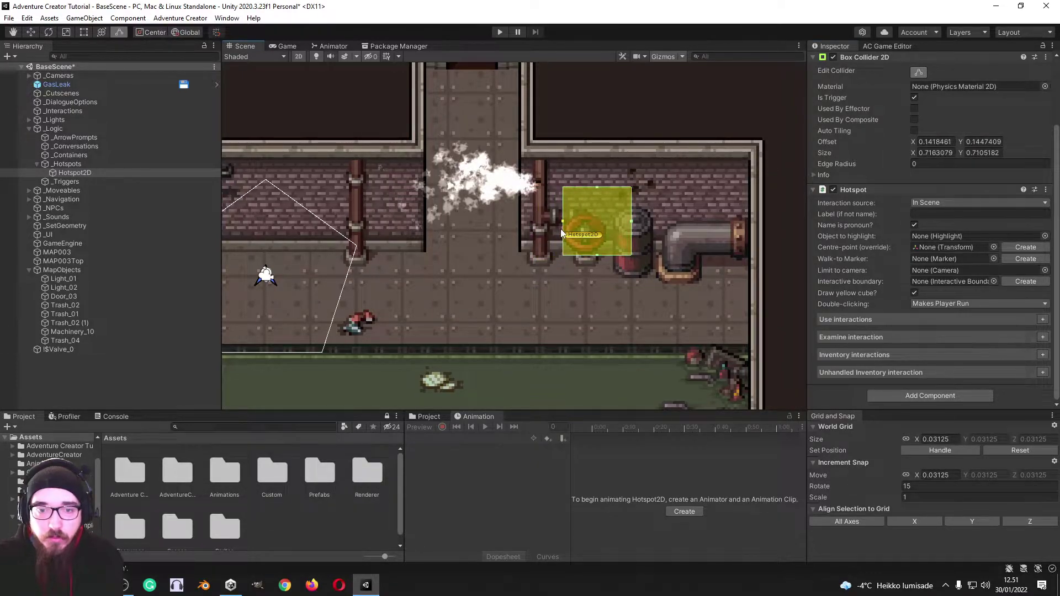
pyautogui.moveTo(628, 220); pyautogui.dragTo(589, 211)
pyautogui.scroll(4, 588, 237)
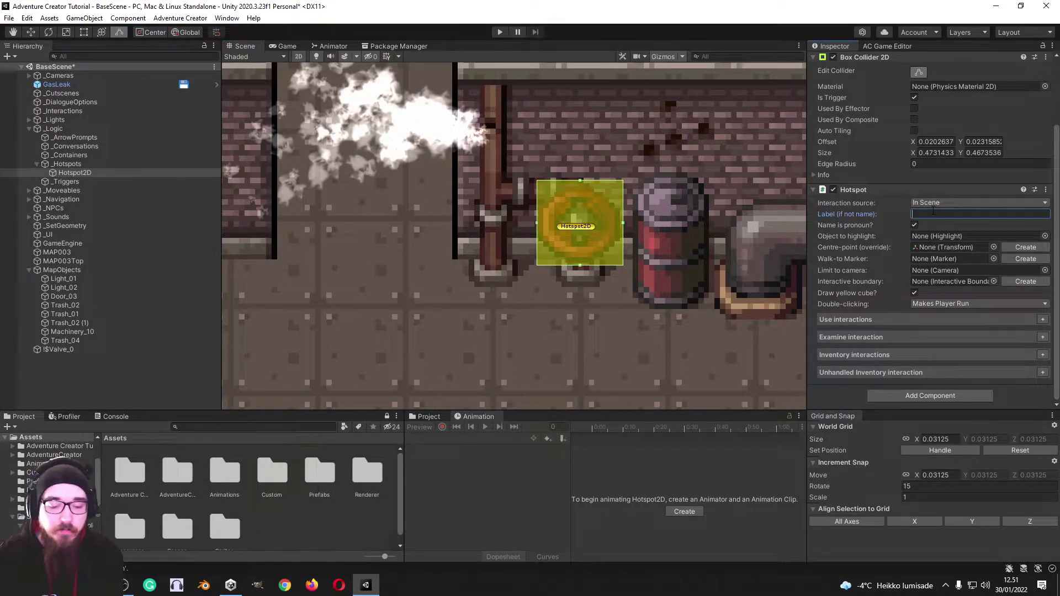
# Label the hotspot Valve and add a Use interaction with the player action set to Turn To Face.
pyautogui.click(1043, 320)
pyautogui.scroll(-3, 871, 287)
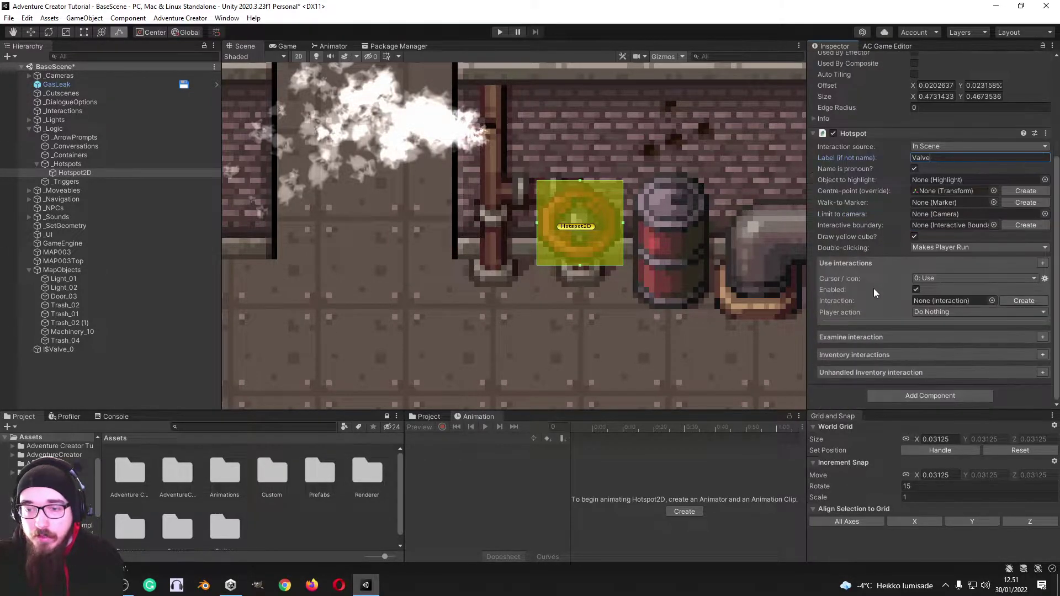
pyautogui.click(945, 279)
pyautogui.click(918, 267)
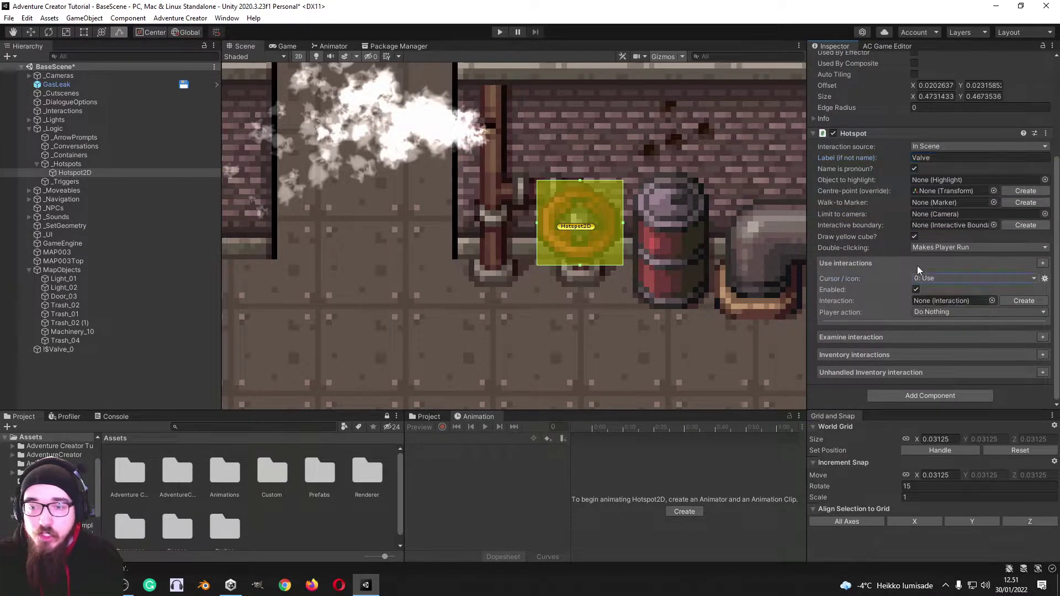
pyautogui.click(942, 312)
pyautogui.click(957, 337)
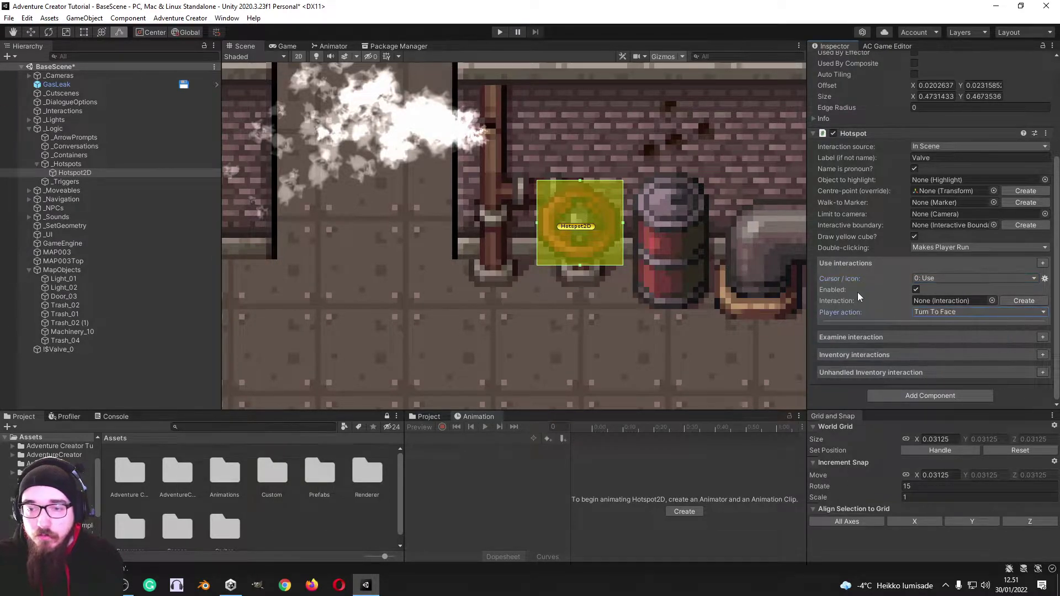
# Create the action list for the valve's Use interaction and dock the ActionList Editor beside the Scene view.
pyautogui.click(1012, 299)
pyautogui.click(1046, 302)
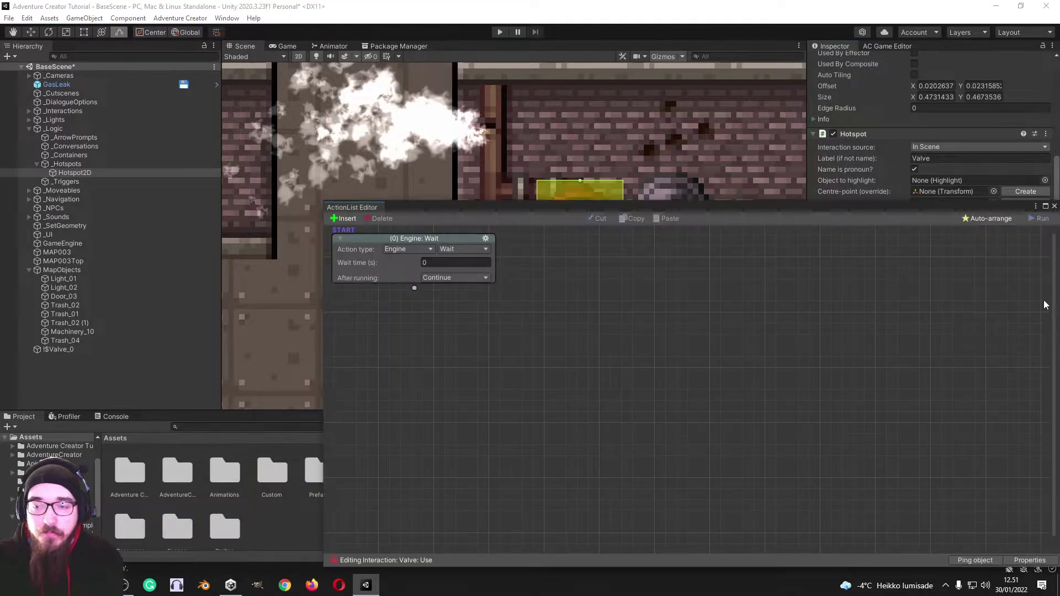
pyautogui.moveTo(359, 206); pyautogui.dragTo(290, 47)
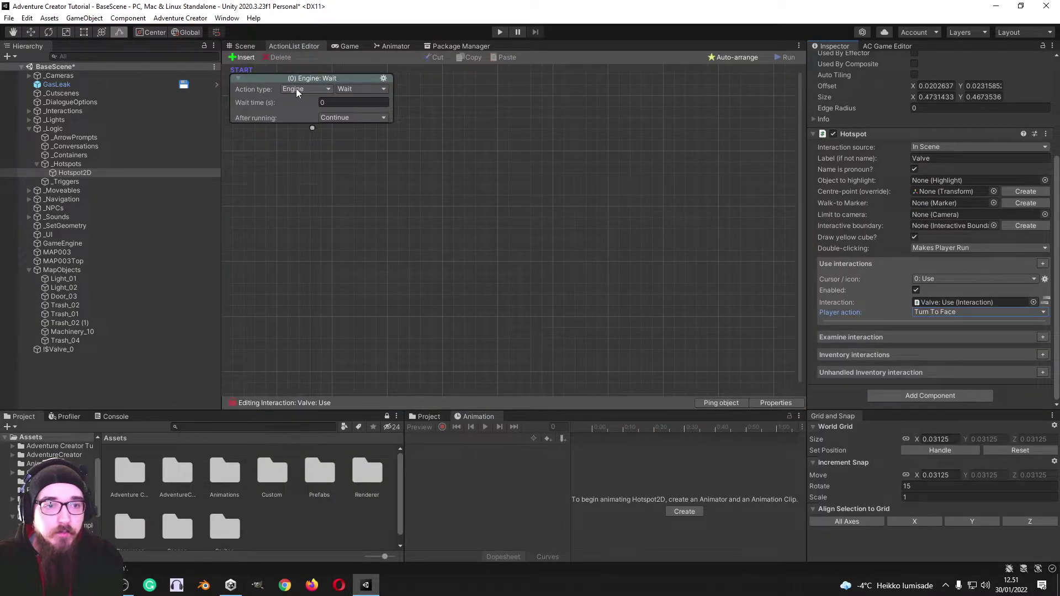
# Change the first action to Object: Animate with the Sprites Unity animation engine and the Play Custom method.
pyautogui.click(296, 92)
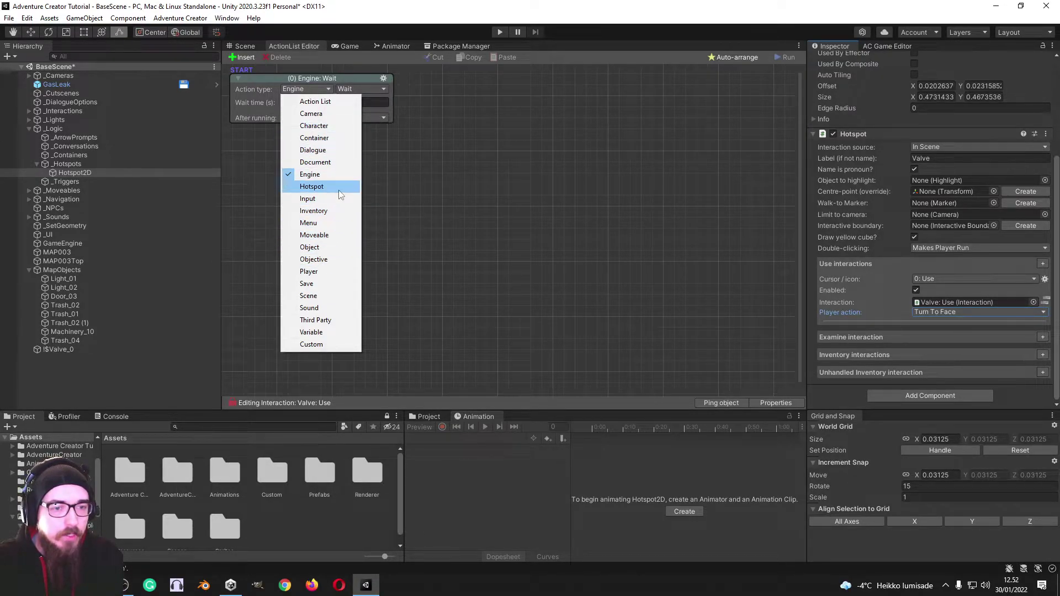
pyautogui.click(309, 247)
pyautogui.click(370, 93)
pyautogui.click(379, 114)
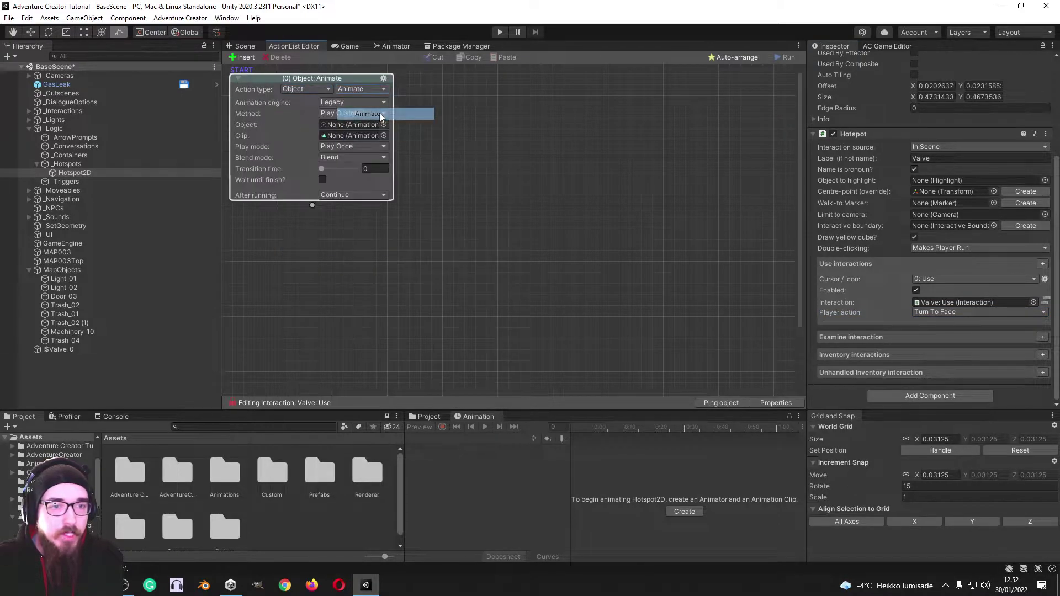
pyautogui.click(351, 102)
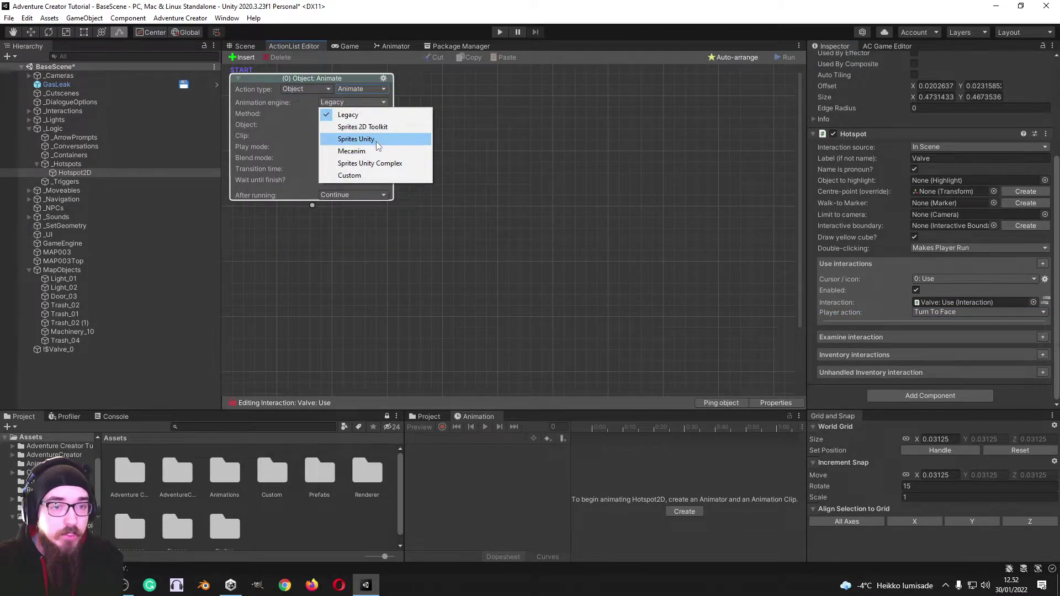
pyautogui.click(376, 140)
pyautogui.click(356, 114)
# Assign the !$Valve_0 object as the action's animator and set its clip to ValveTurning.
pyautogui.click(353, 125)
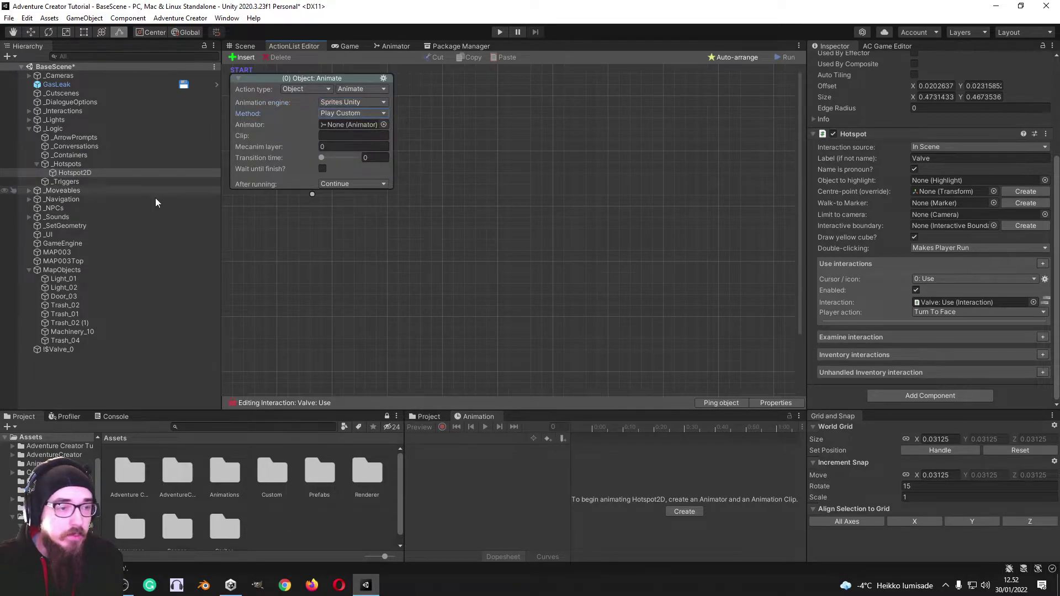
pyautogui.moveTo(58, 351); pyautogui.dragTo(344, 125)
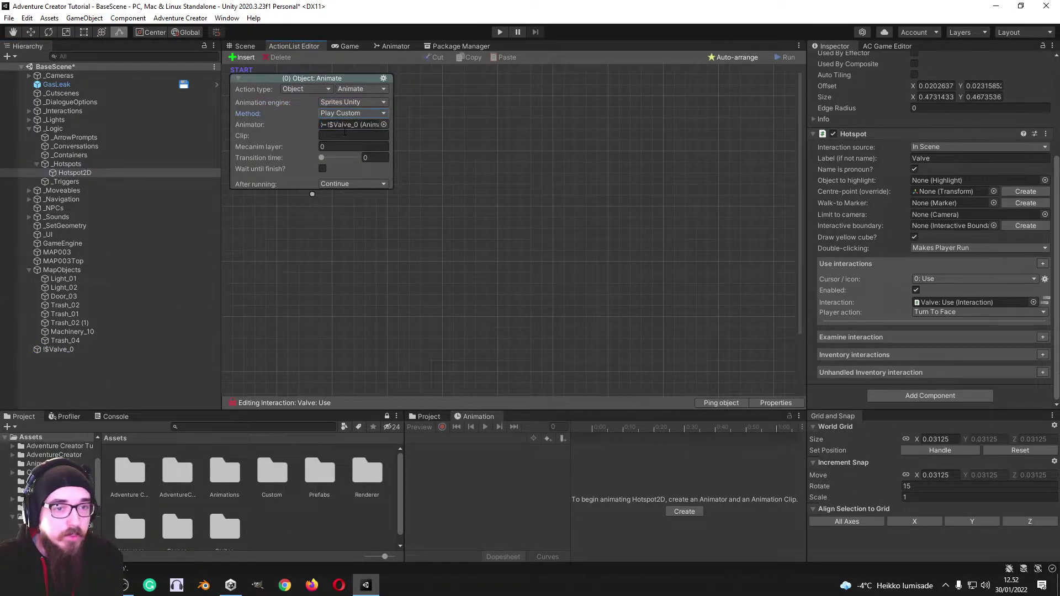
pyautogui.click(344, 135)
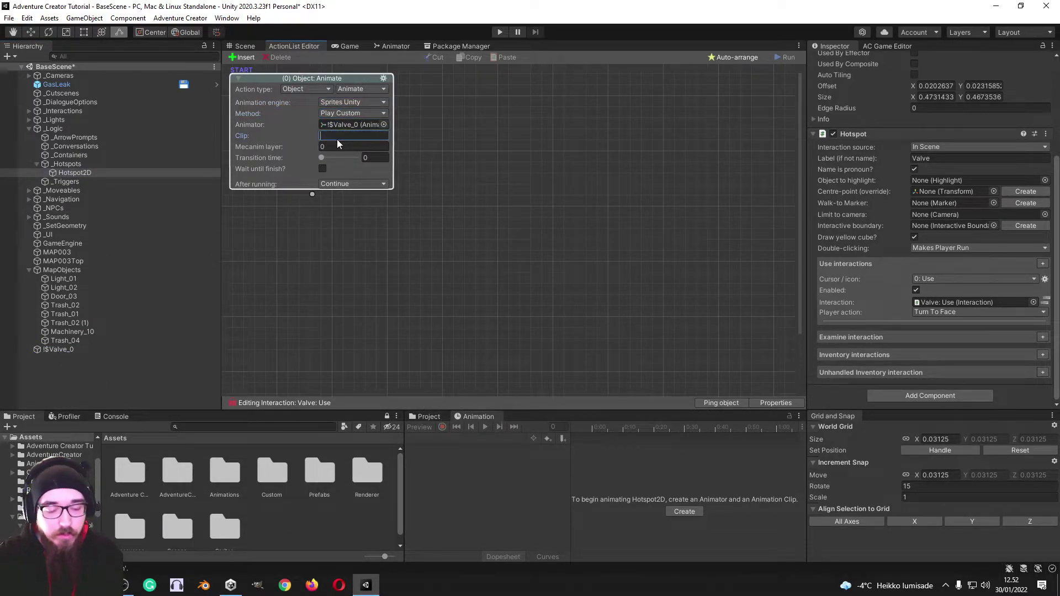
pyautogui.write('Va')
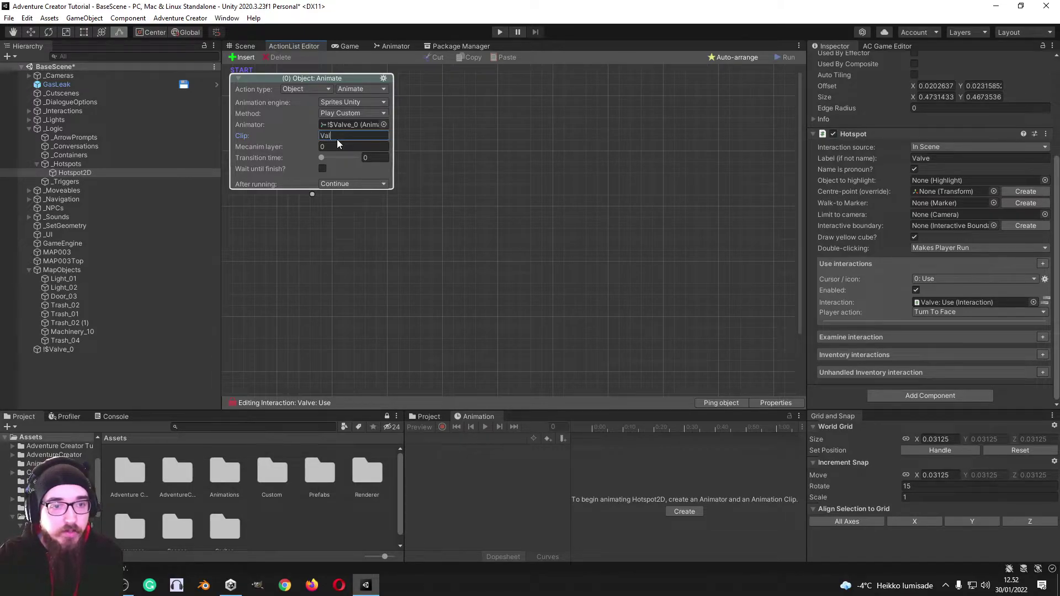
pyautogui.write('lveTun')
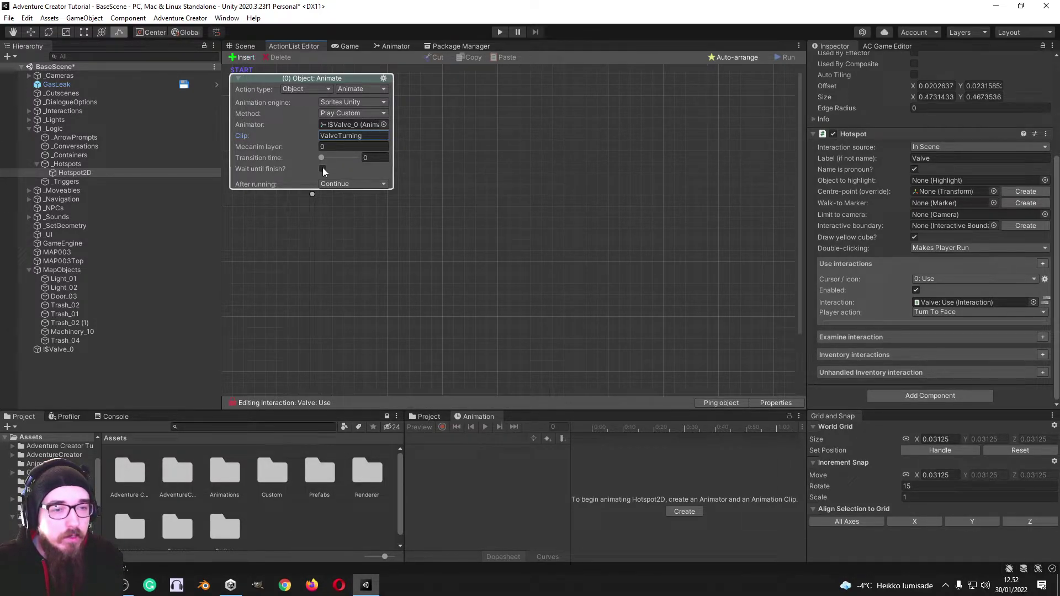
# Link an Engine: Wait action after the valve animation and set its wait time to 2 seconds.
pyautogui.moveTo(313, 195); pyautogui.dragTo(331, 217)
pyautogui.click(360, 247)
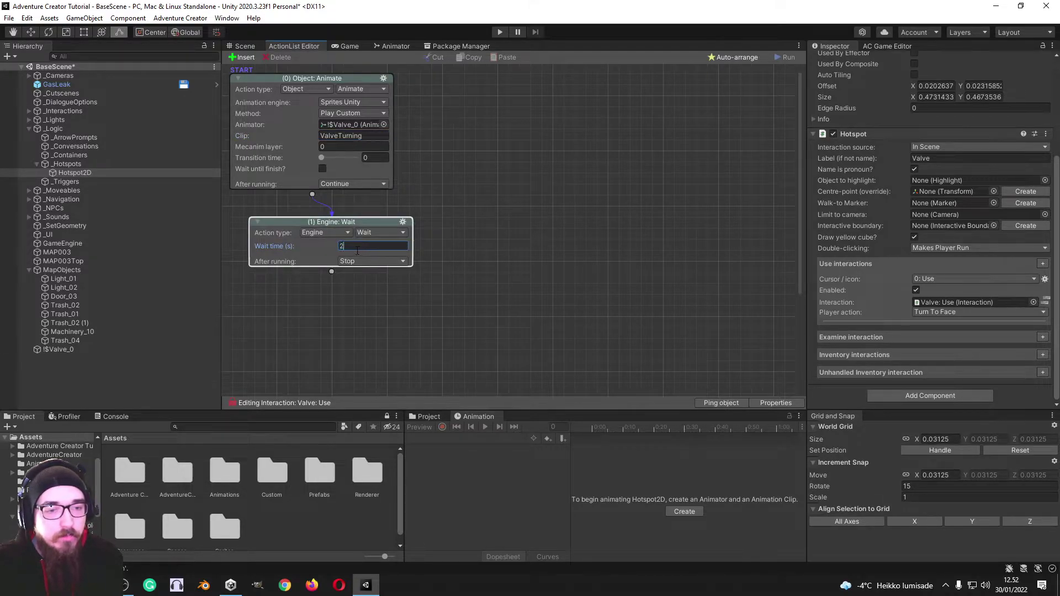
pyautogui.click(452, 243)
pyautogui.scroll(-5, 451, 243)
pyautogui.scroll(5, 359, 102)
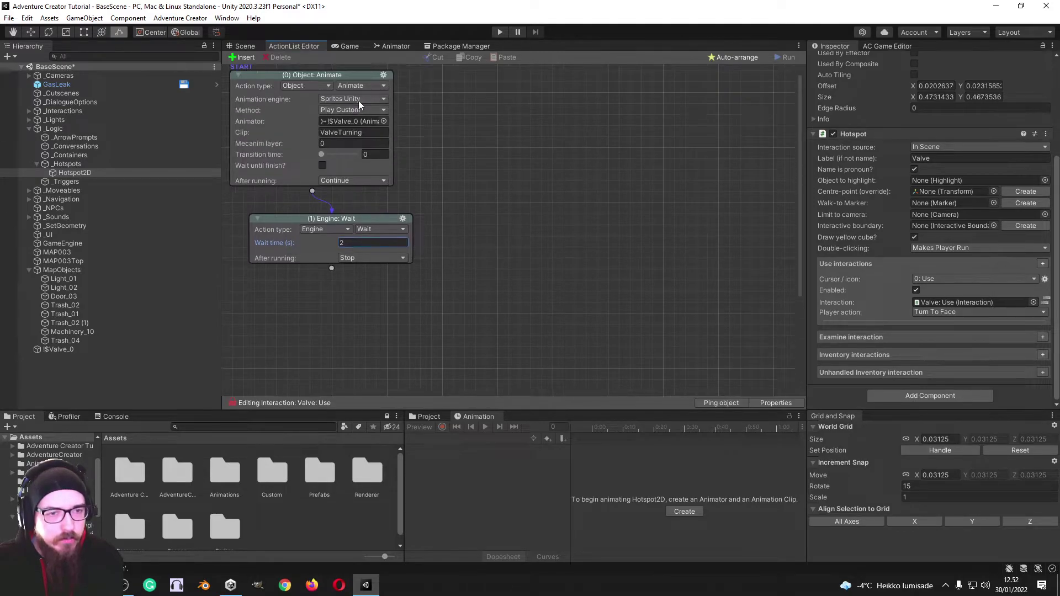
# Copy the ValveTurning animate action, paste it into the action list and connect it after the wait action.
pyautogui.click(383, 75)
pyautogui.click(426, 94)
pyautogui.scroll(-4, 349, 166)
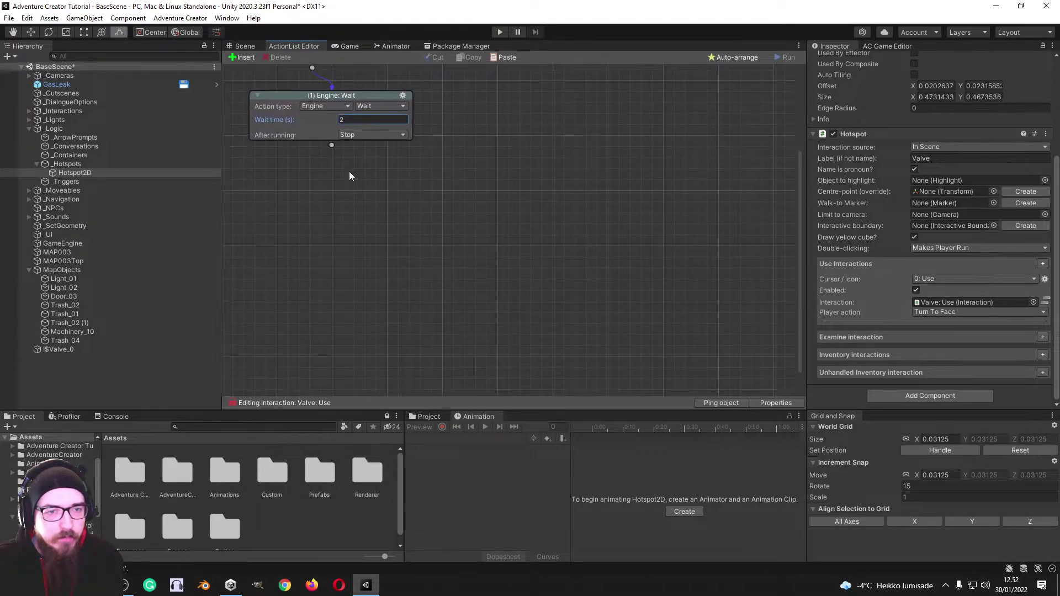
pyautogui.rightClick(351, 172)
pyautogui.click(402, 191)
pyautogui.moveTo(331, 144); pyautogui.dragTo(469, 210)
pyautogui.click(478, 213)
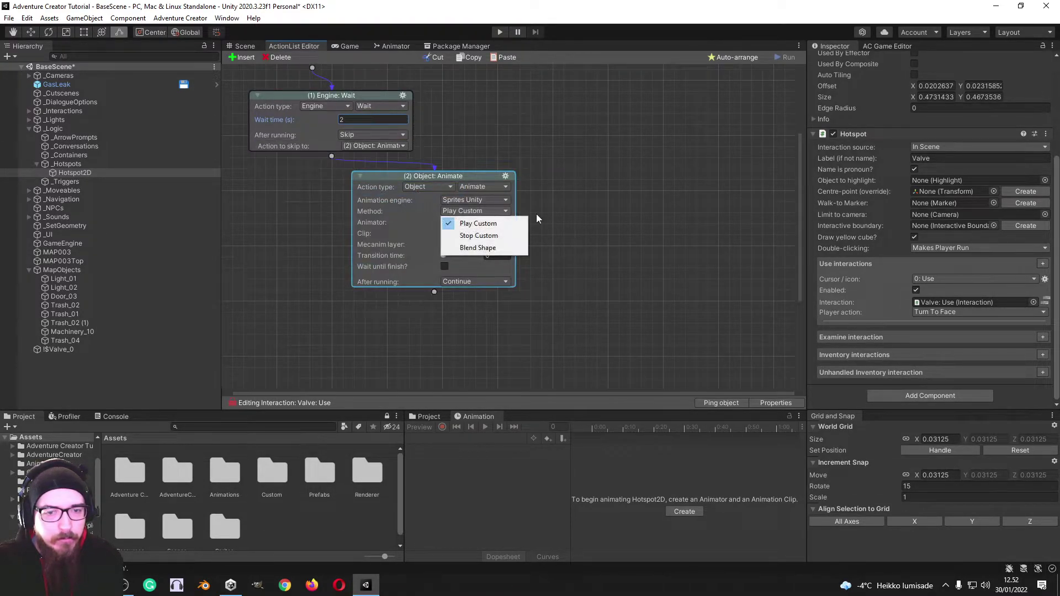
pyautogui.click(537, 215)
# Set the pasted action's clip to ValveIdle and move its node directly beneath the wait action.
pyautogui.click(488, 233)
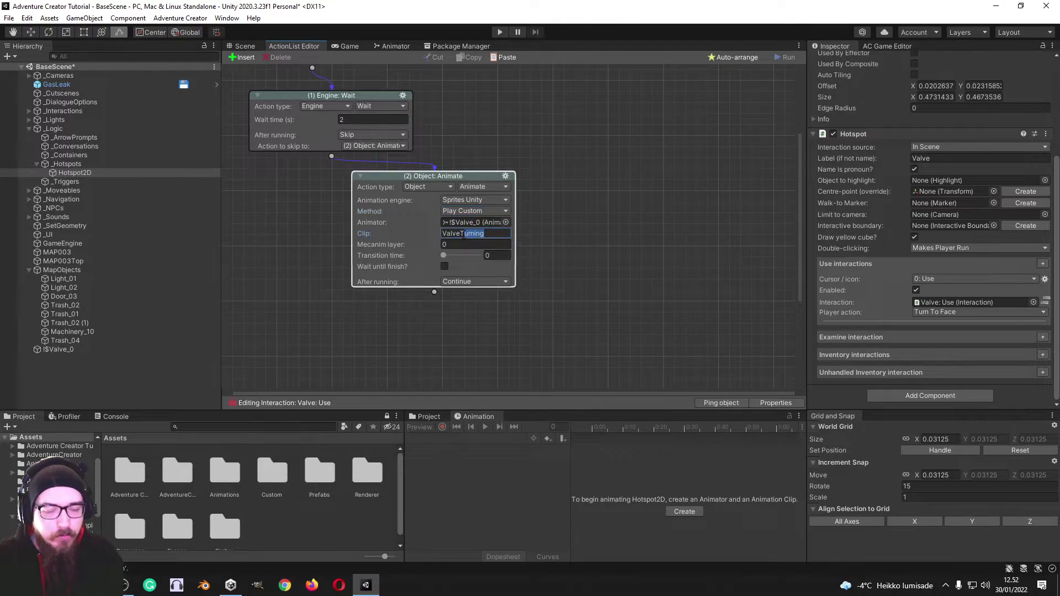
pyautogui.press('BackSpace')
pyautogui.press('BackSpace')
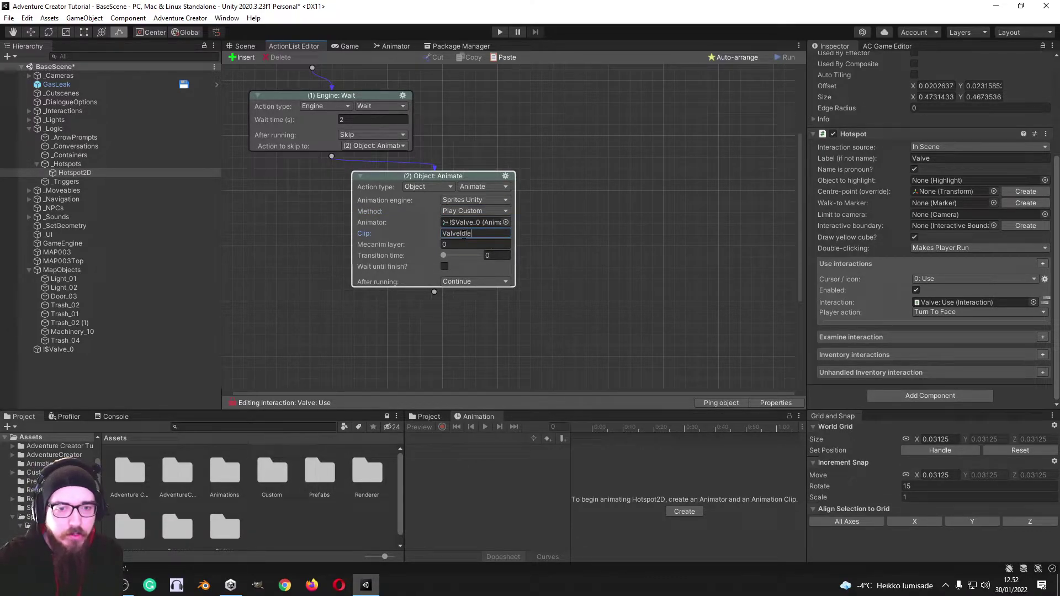
pyautogui.moveTo(479, 178); pyautogui.dragTo(394, 180)
pyautogui.scroll(-4, 473, 170)
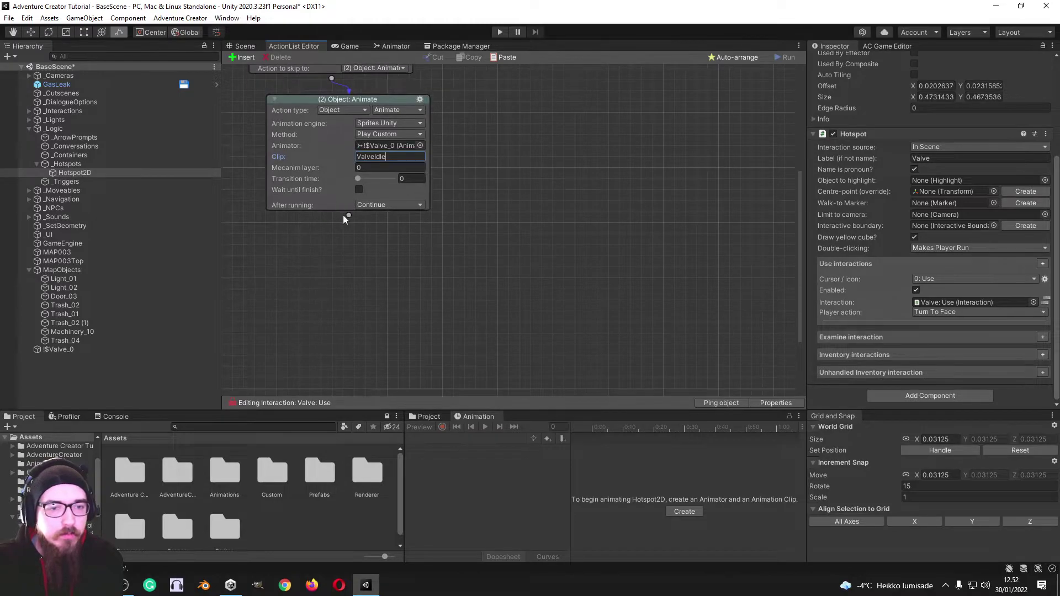
# Link a new Object: Teleport action after the ValveIdle animation action.
pyautogui.moveTo(348, 216); pyautogui.dragTo(368, 248)
pyautogui.click(357, 261)
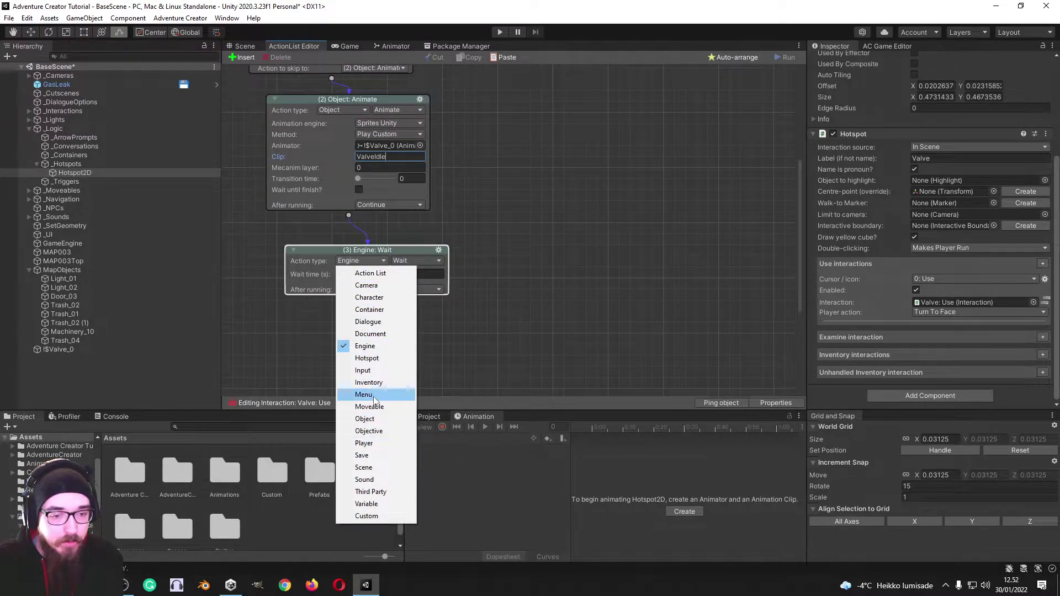
pyautogui.click(377, 425)
pyautogui.click(411, 262)
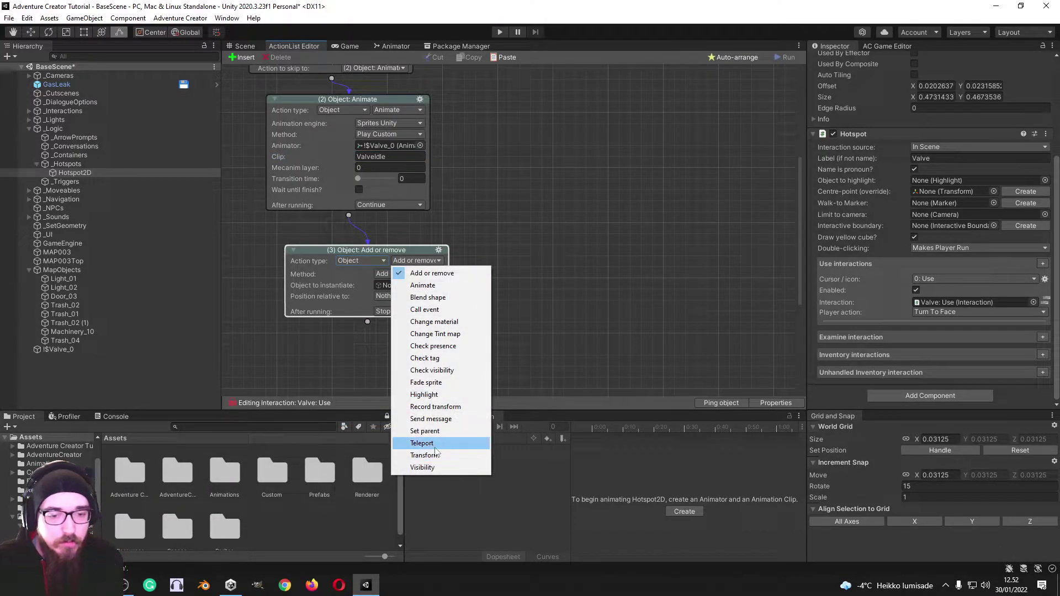
pyautogui.click(419, 443)
pyautogui.scroll(-2, 381, 283)
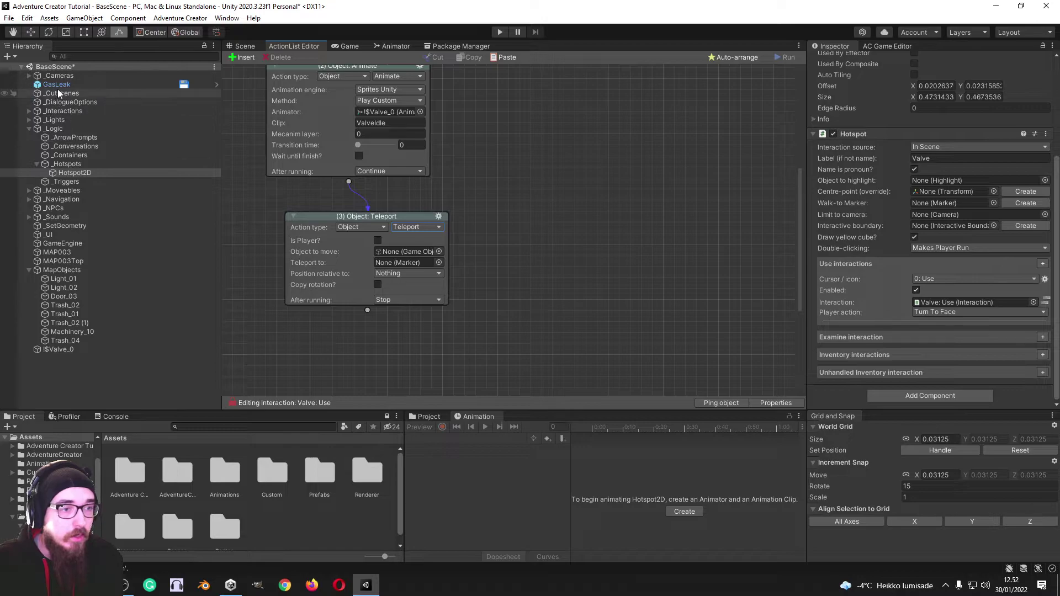
# Set the teleport action to move the GasLeak object to OffScreenMarker and tidy the node's position.
pyautogui.moveTo(58, 86); pyautogui.dragTo(380, 229)
pyautogui.click(439, 263)
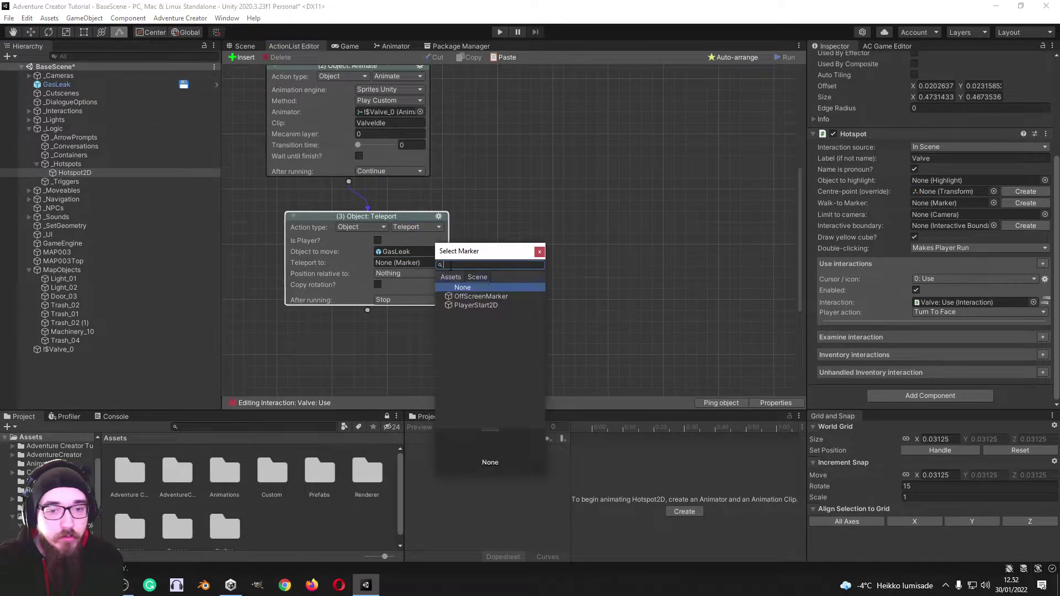
pyautogui.doubleClick(491, 299)
pyautogui.scroll(-1, 469, 197)
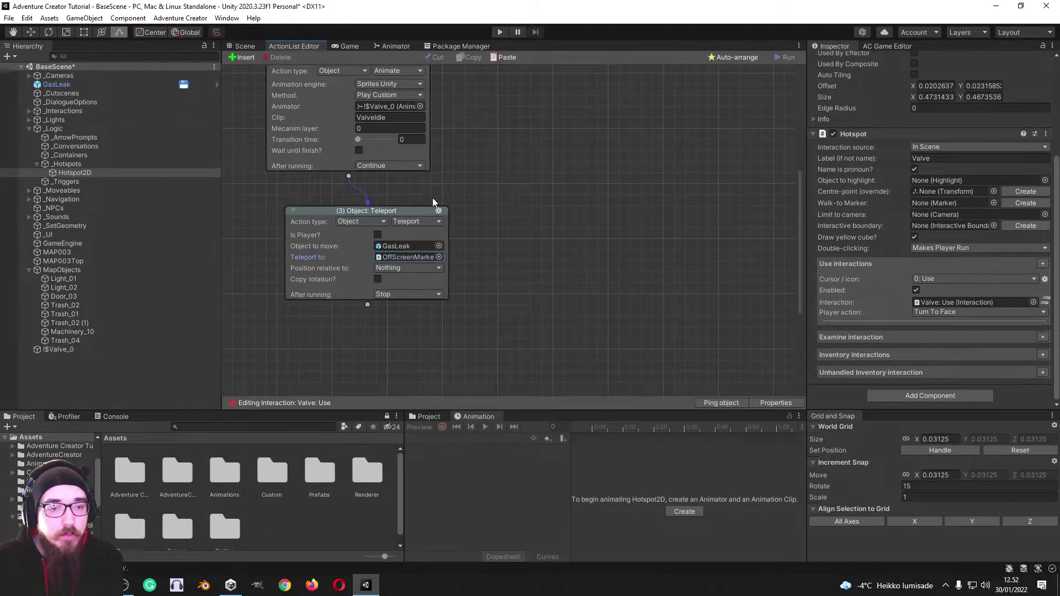
pyautogui.moveTo(388, 212); pyautogui.dragTo(374, 201)
# Inspect the GasLeak particle effect beside the corridor in the Scene view.
pyautogui.click(238, 47)
pyautogui.moveTo(459, 167); pyautogui.dragTo(542, 253, button='middle')
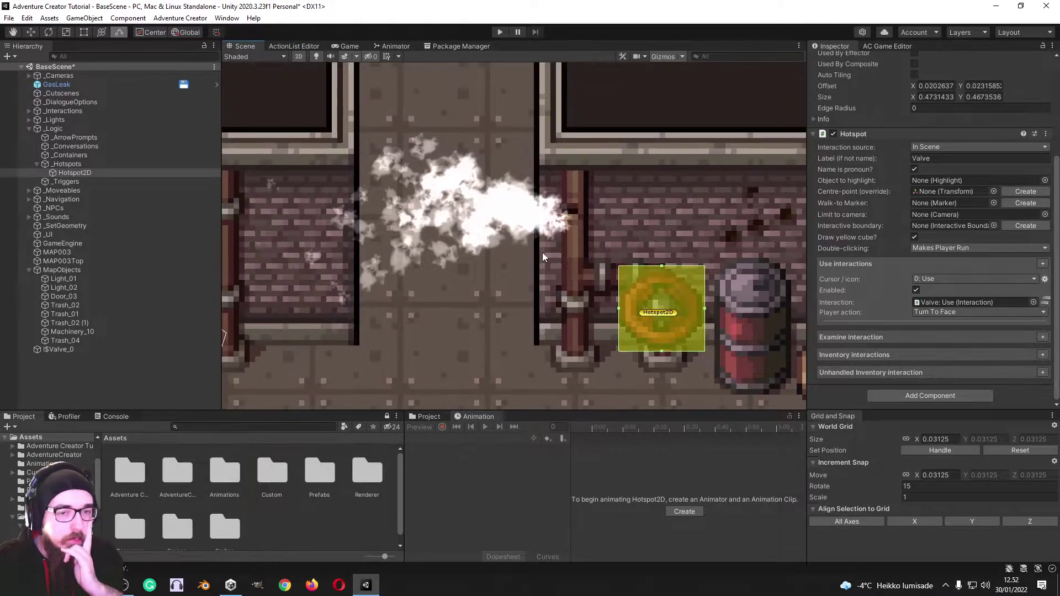
pyautogui.click(535, 212)
pyautogui.scroll(-7, 533, 220)
pyautogui.scroll(3, 531, 223)
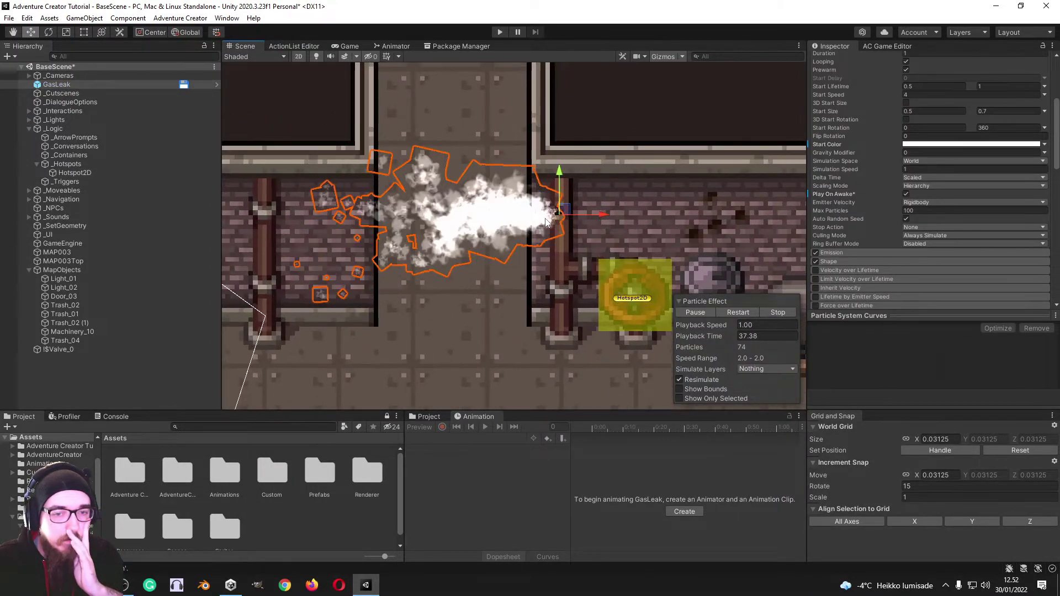
pyautogui.scroll(-1, 566, 215)
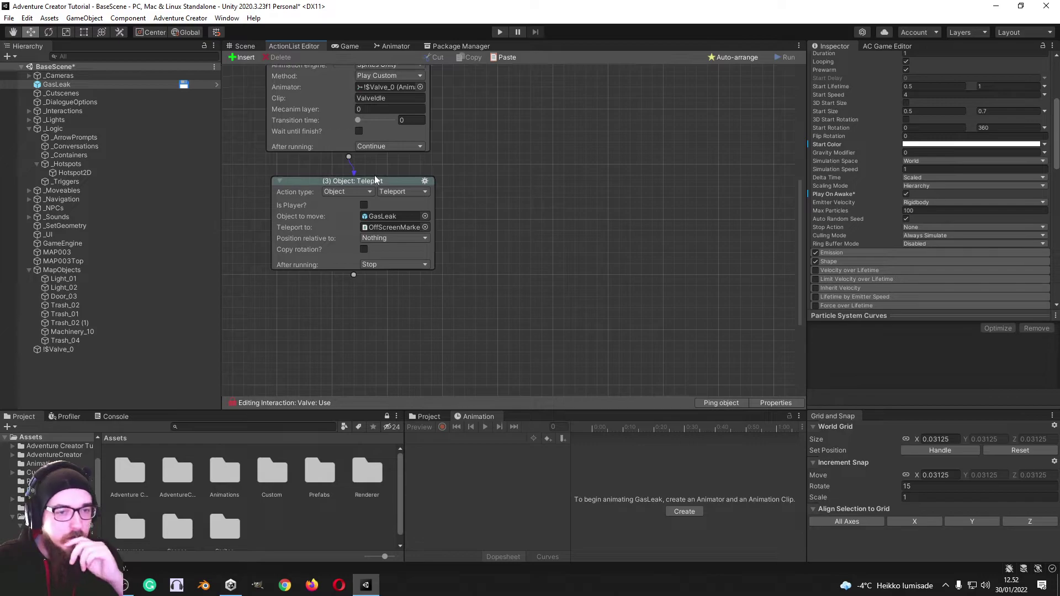
# Move the teleport node aside and link a new Object: Transform action after the ValveIdle action.
pyautogui.moveTo(374, 179); pyautogui.dragTo(364, 246)
pyautogui.moveTo(349, 157); pyautogui.dragTo(486, 172)
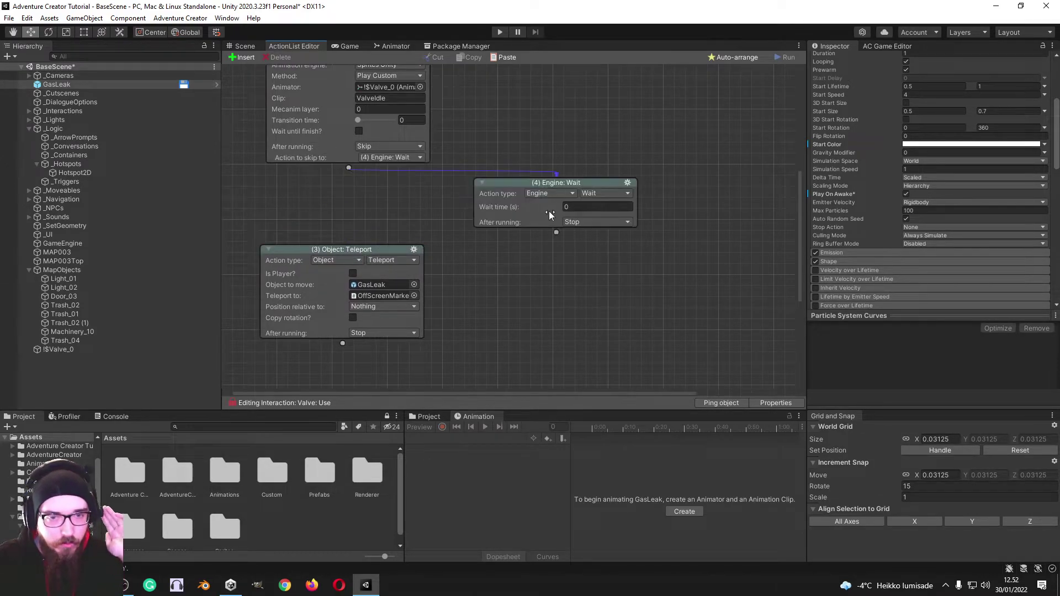
pyautogui.click(550, 193)
pyautogui.click(554, 352)
pyautogui.click(604, 193)
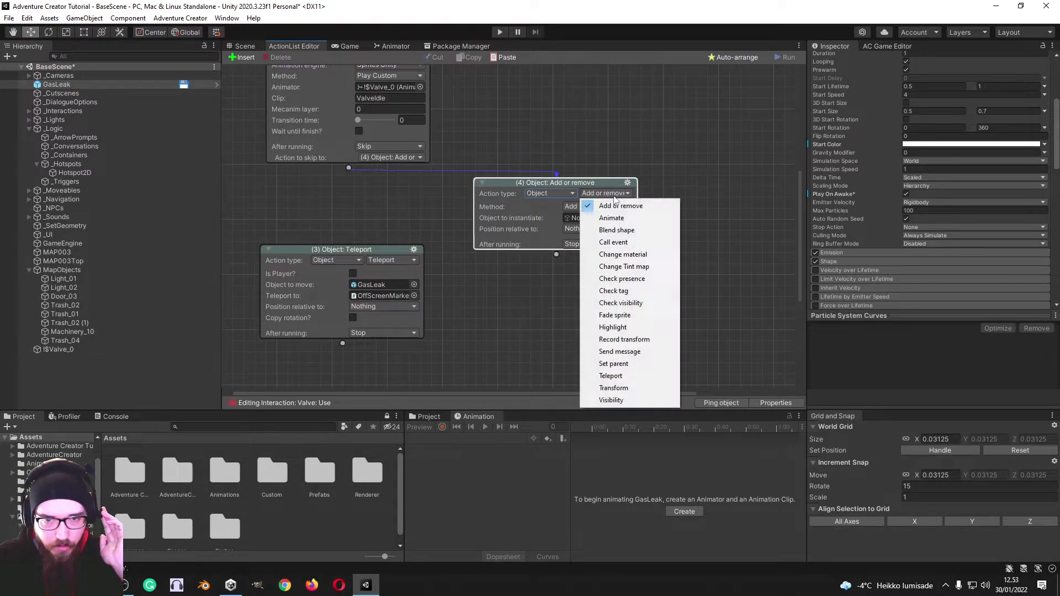
pyautogui.click(623, 388)
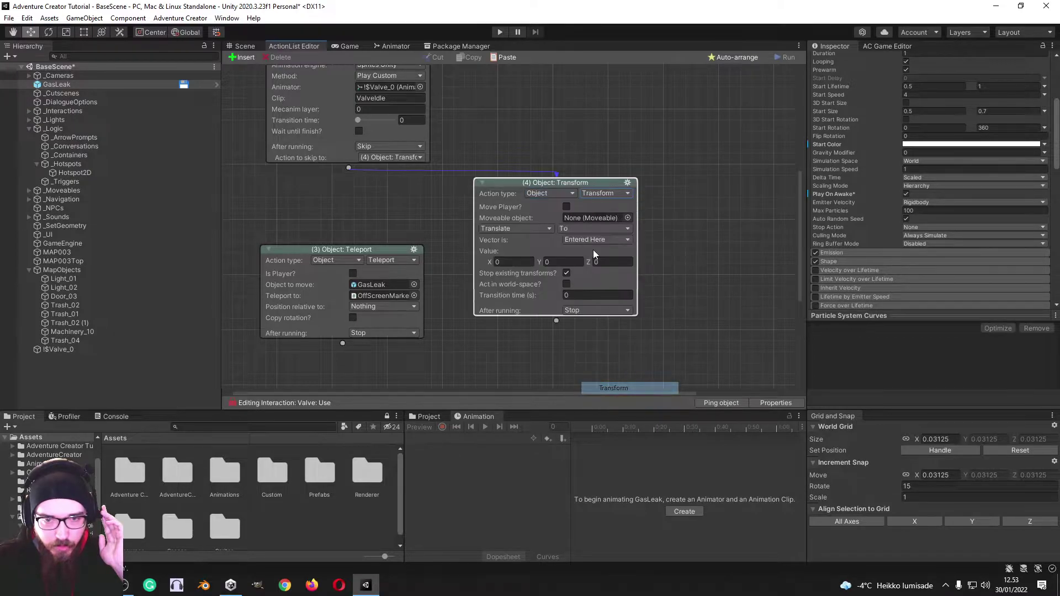
# Add a Moveable component to the GasLeak object.
pyautogui.scroll(-1, 623, 234)
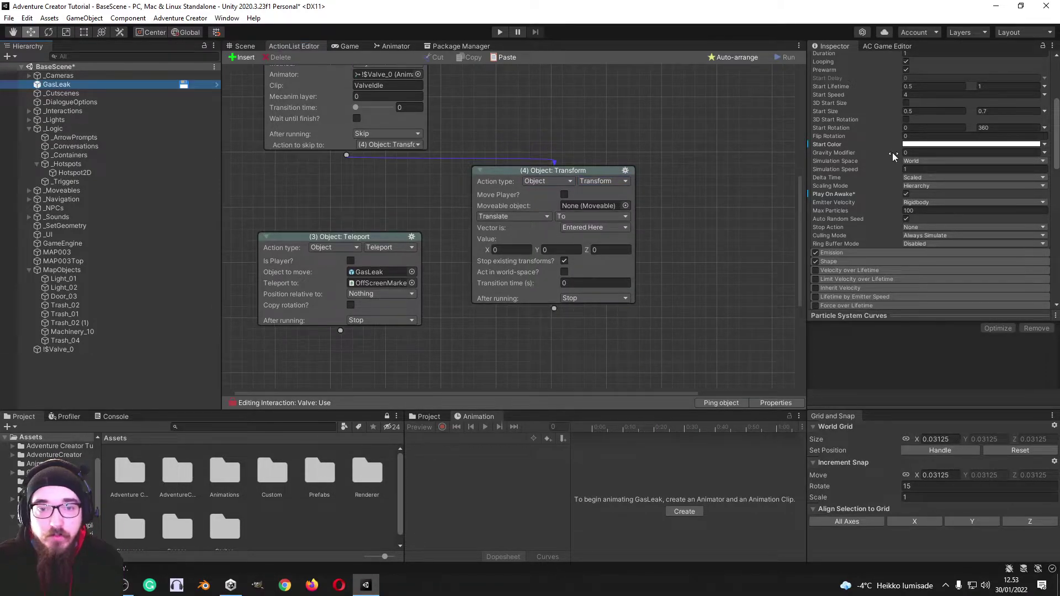
pyautogui.scroll(-10, 891, 159)
pyautogui.click(926, 298)
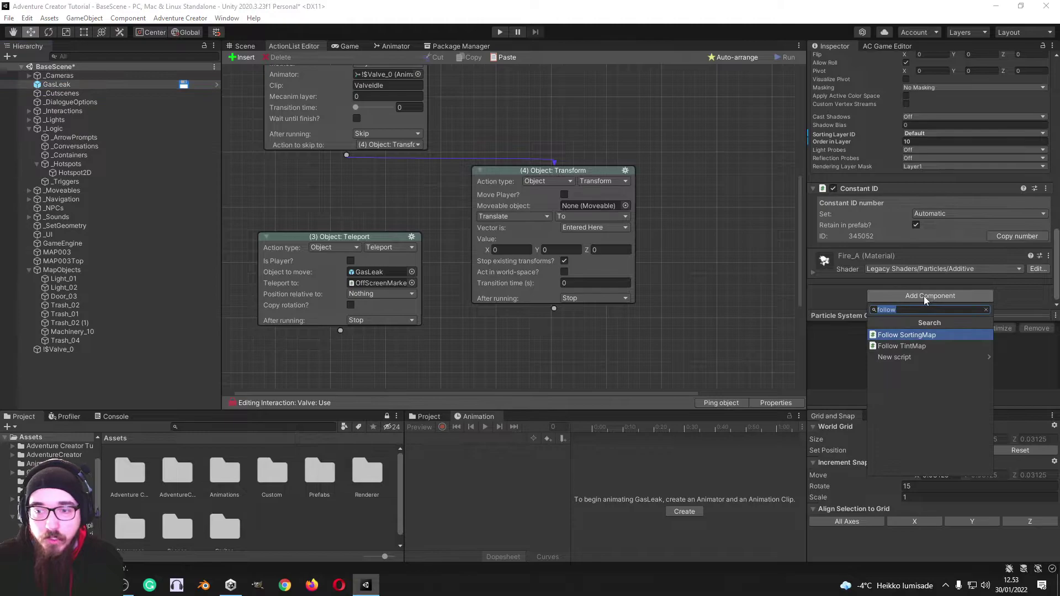
pyautogui.write('move')
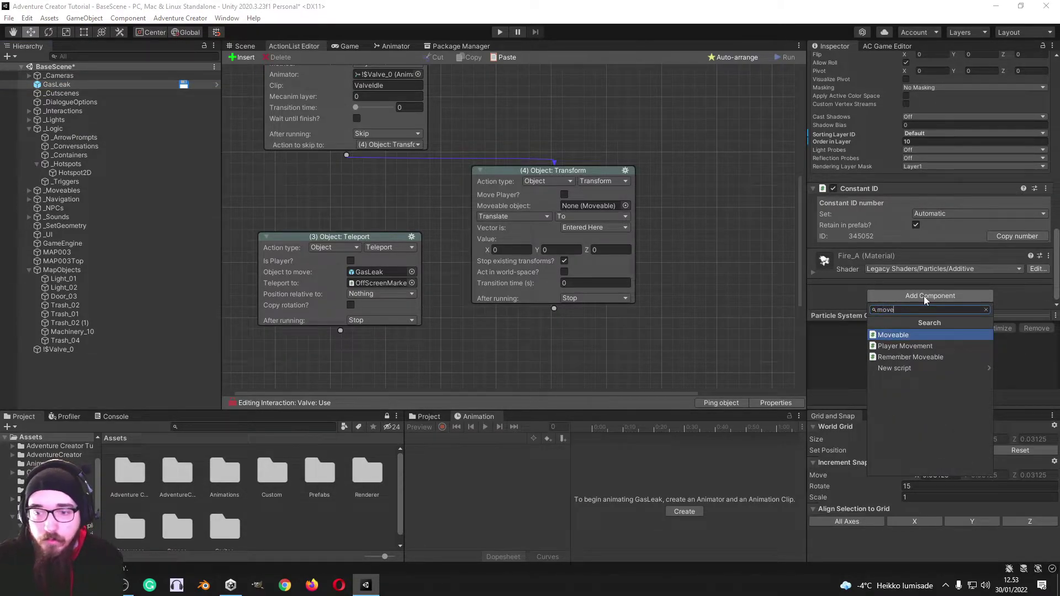
pyautogui.click(918, 333)
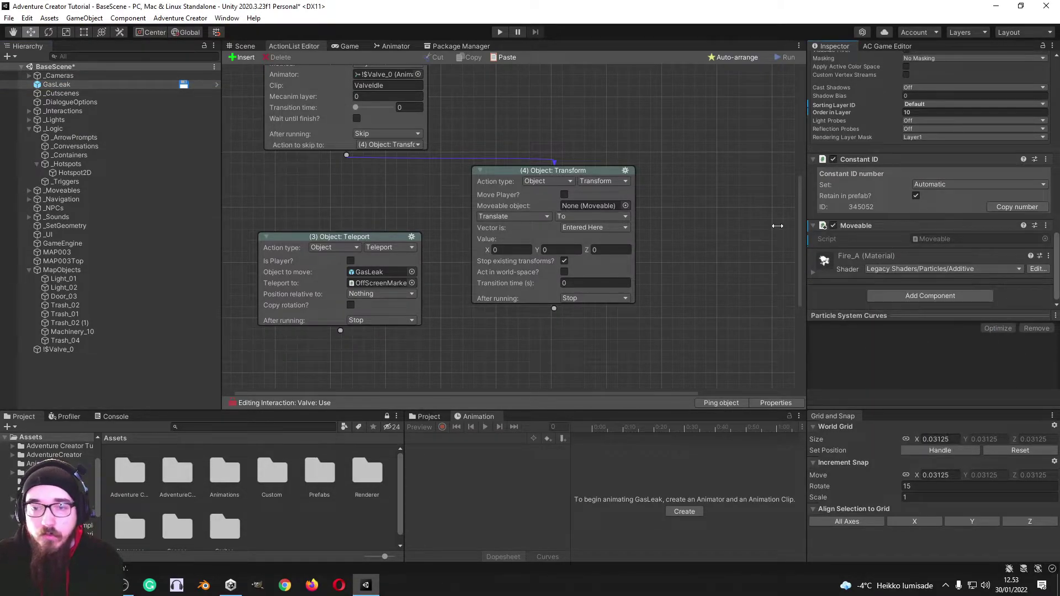
# Assign GasLeak to the Object: Transform action and set it to scale to 0, 0, 0 over 2 seconds.
pyautogui.moveTo(57, 84); pyautogui.dragTo(588, 206)
pyautogui.click(594, 217)
pyautogui.click(593, 227)
pyautogui.click(610, 228)
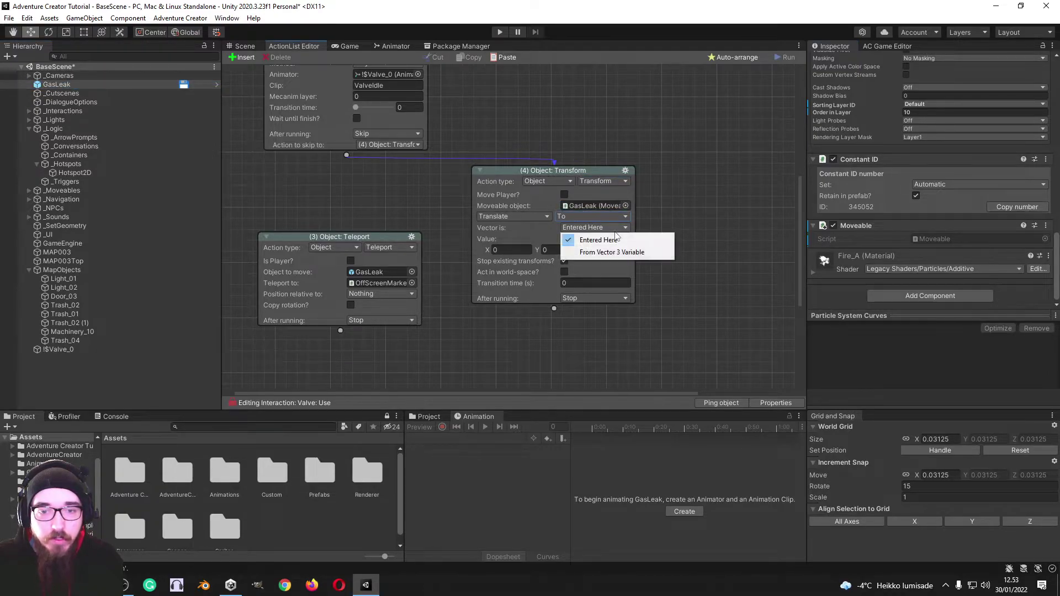
pyautogui.click(676, 220)
pyautogui.click(525, 216)
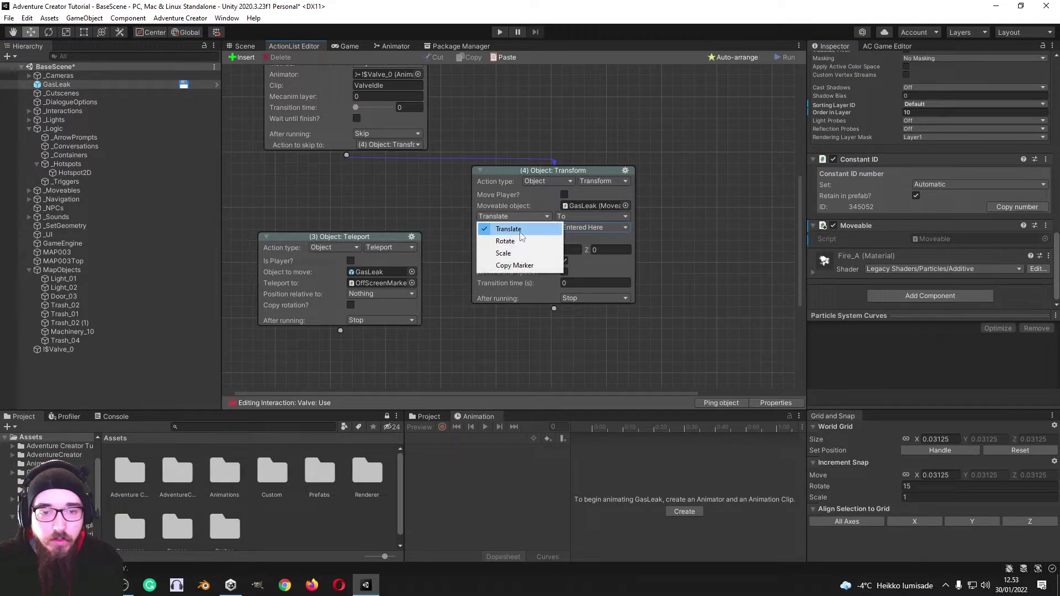
pyautogui.click(518, 254)
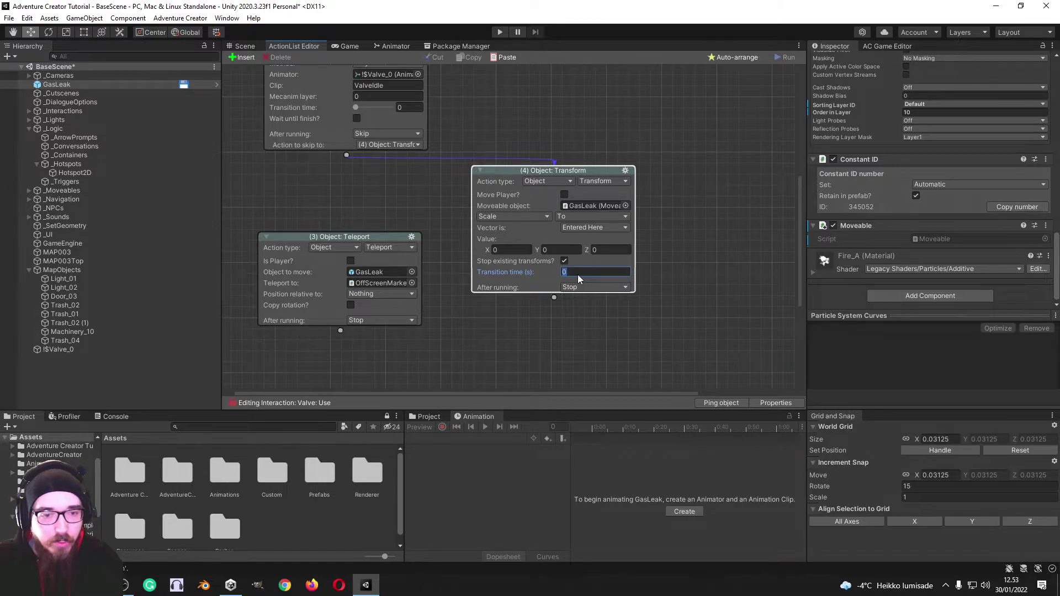
pyautogui.write('2')
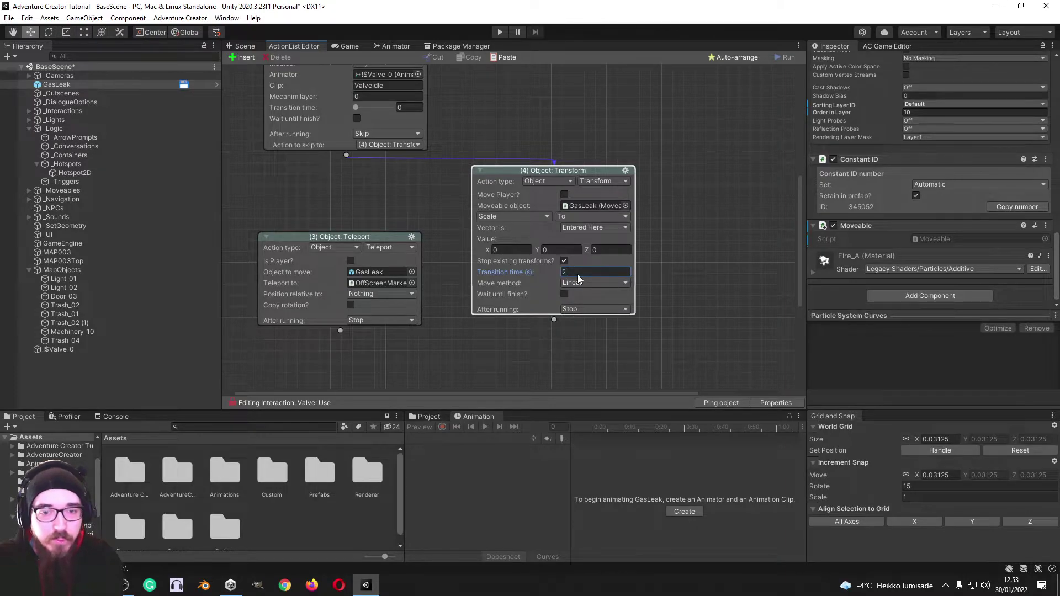
pyautogui.click(514, 249)
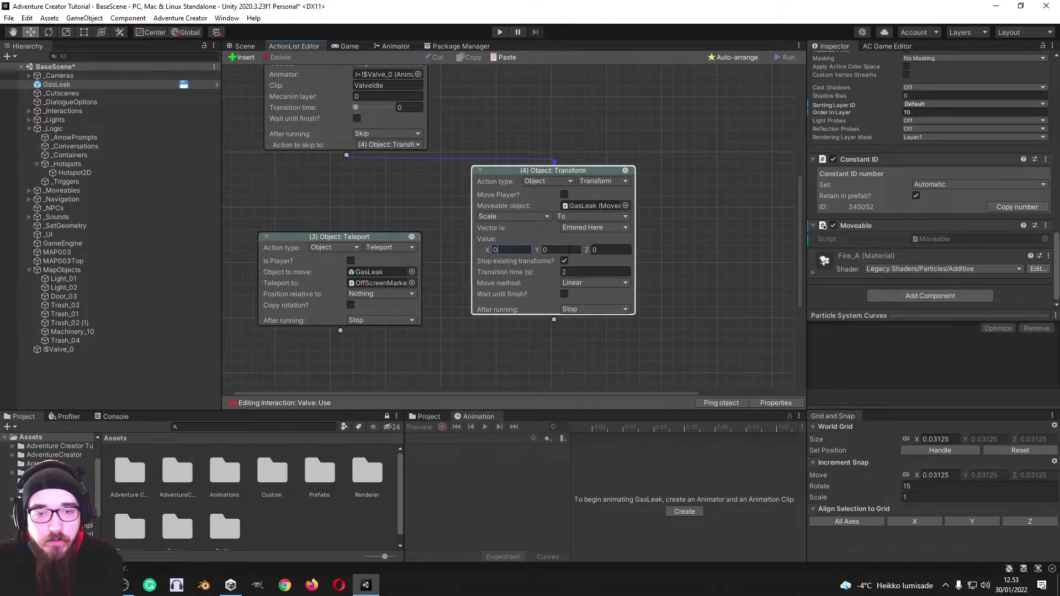
# Link the Object: Transform action to the Object: Teleport action so it runs next.
pyautogui.moveTo(458, 165); pyautogui.dragTo(460, 197, button='middle')
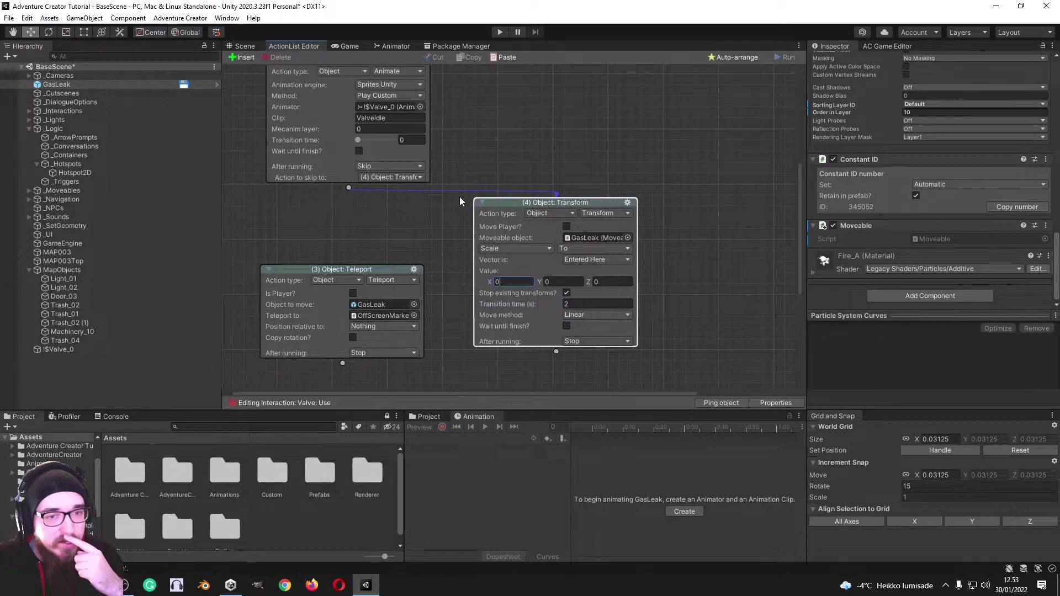
pyautogui.moveTo(552, 369); pyautogui.dragTo(553, 293, button='middle')
pyautogui.moveTo(556, 274); pyautogui.dragTo(369, 239)
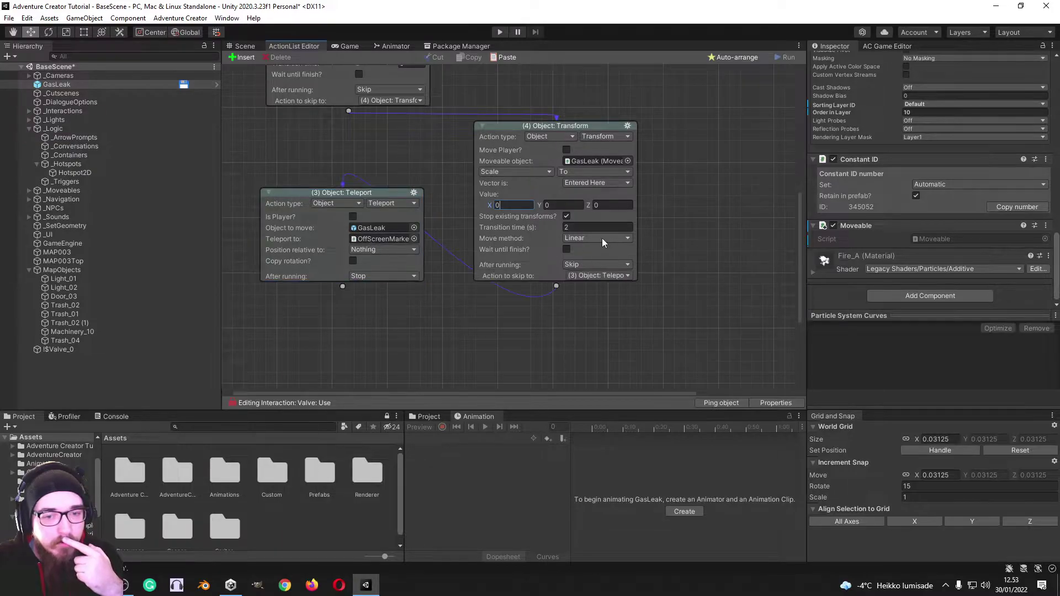
# Set the transform action's move method to Smooth, enable waiting until finish, and reposition its node.
pyautogui.click(602, 238)
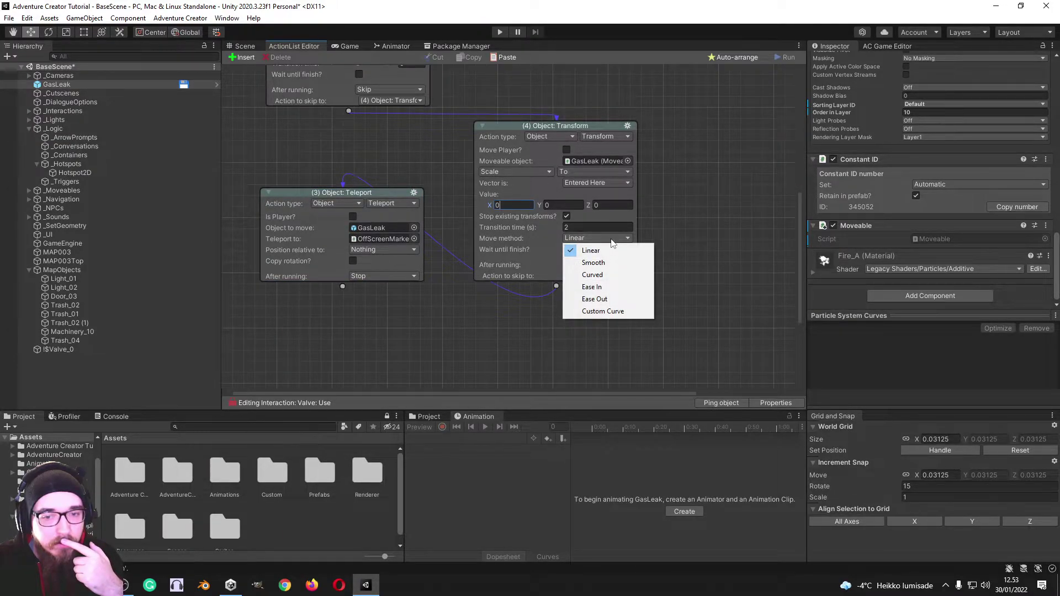
pyautogui.click(677, 261)
pyautogui.scroll(2, 662, 208)
pyautogui.click(585, 291)
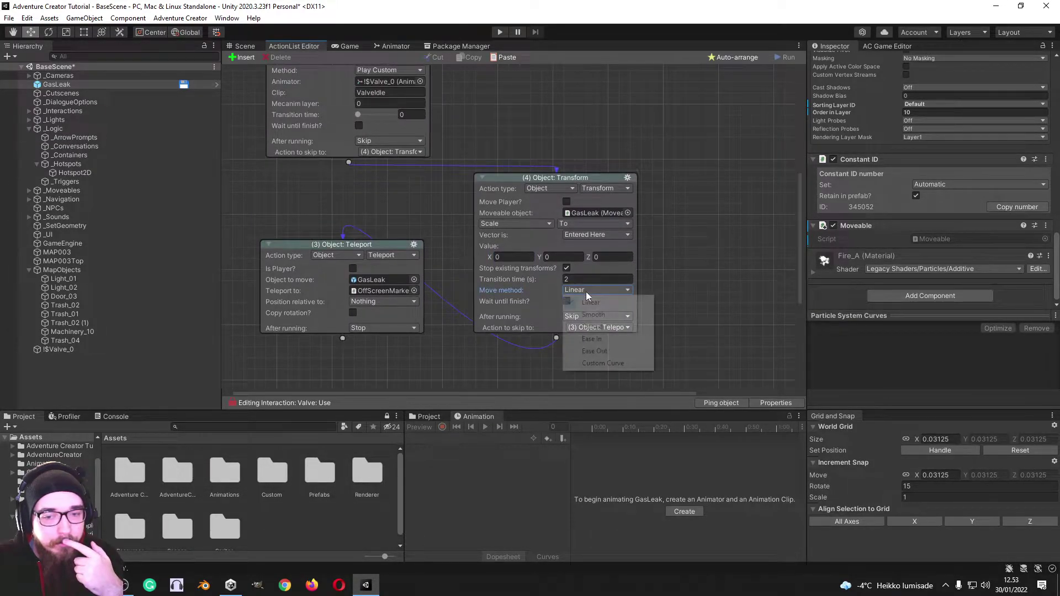
pyautogui.click(594, 314)
pyautogui.moveTo(522, 180); pyautogui.dragTo(503, 140)
pyautogui.scroll(1, 692, 239)
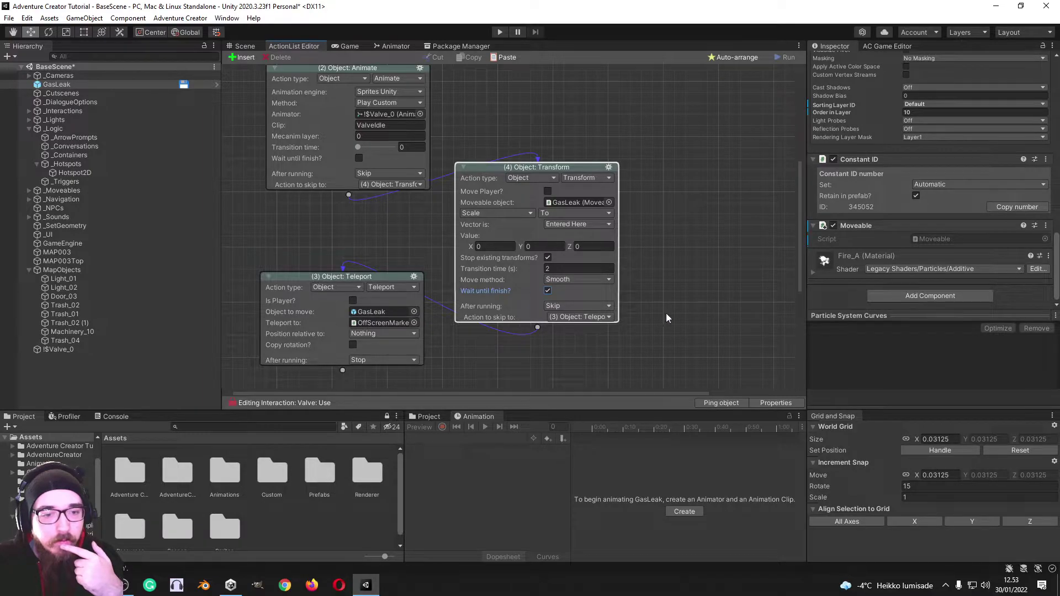
pyautogui.scroll(-5, 704, 239)
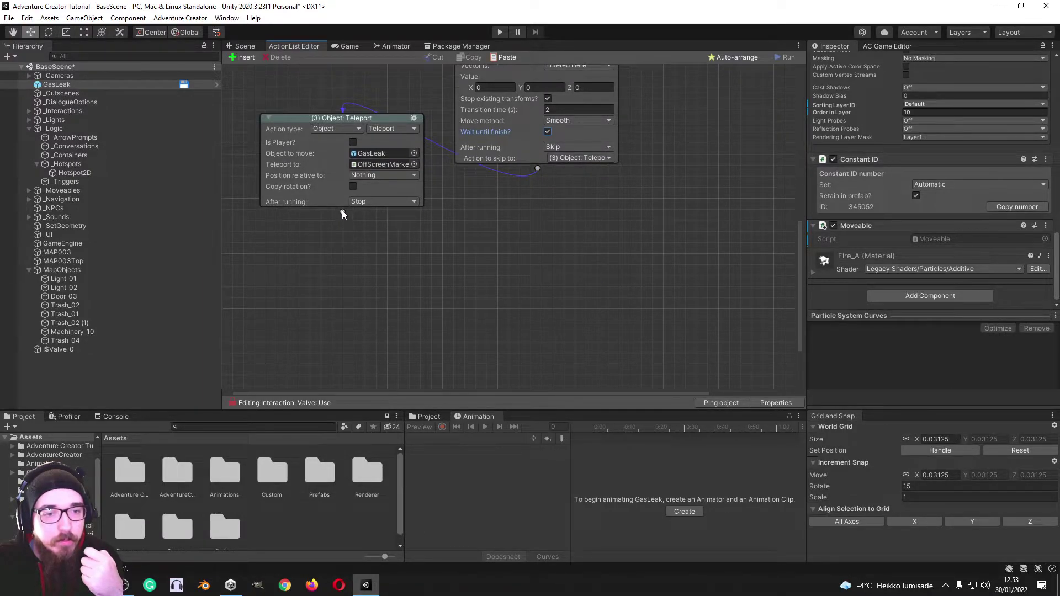
# Add a new Trigger 2D to the scene from the Scene manager's logic prefabs.
pyautogui.click(244, 45)
pyautogui.scroll(-4, 477, 218)
pyautogui.click(888, 46)
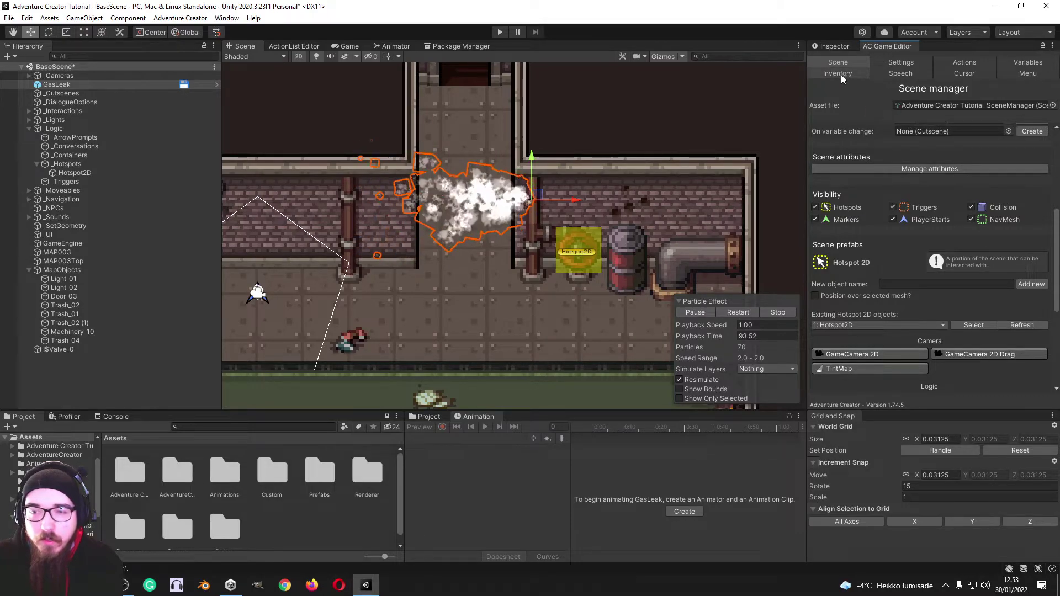
pyautogui.scroll(-8, 890, 177)
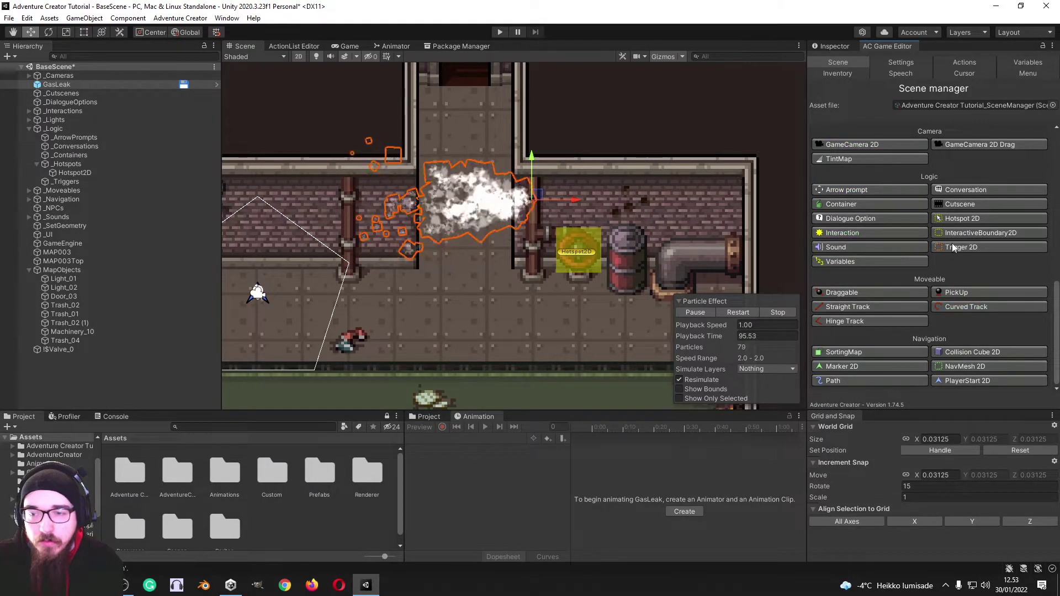
pyautogui.click(834, 47)
pyautogui.click(873, 46)
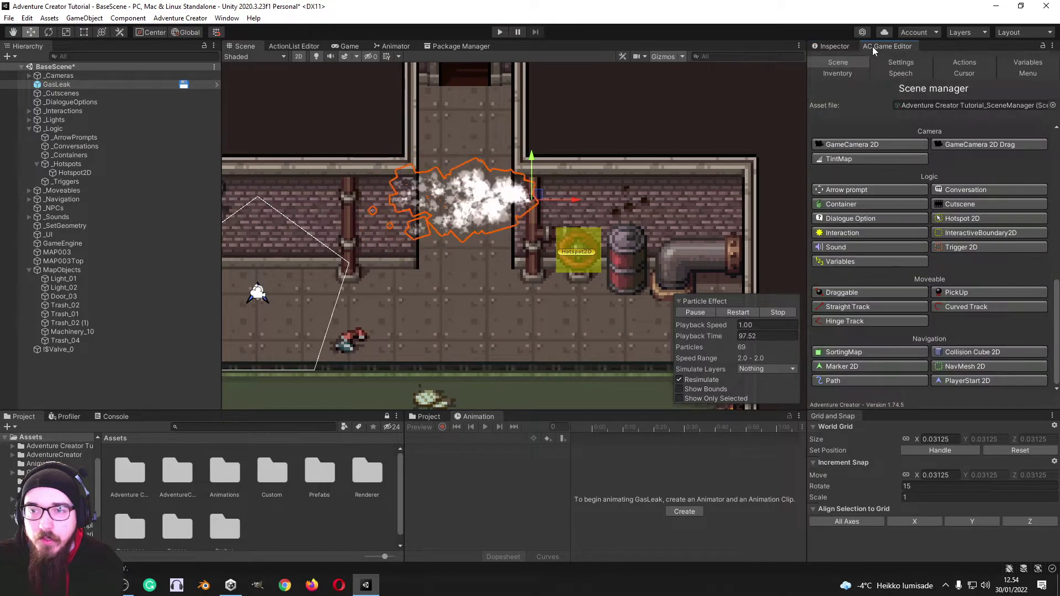
pyautogui.click(960, 247)
pyautogui.click(1032, 284)
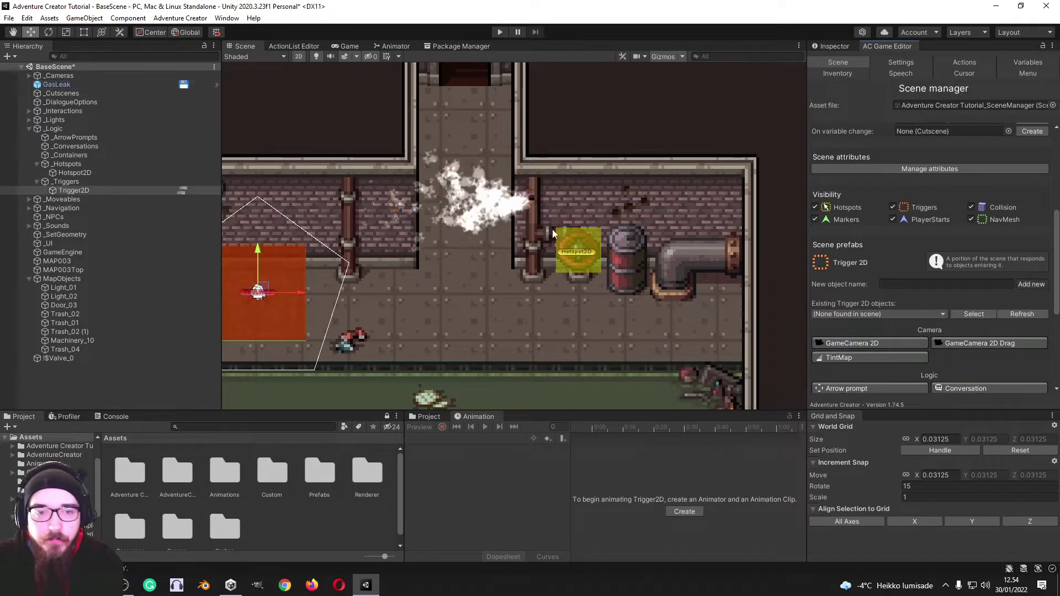
# Move the new trigger over the gas leak at the corridor entrance.
pyautogui.scroll(-2, 552, 230)
pyautogui.moveTo(345, 287); pyautogui.dragTo(522, 287)
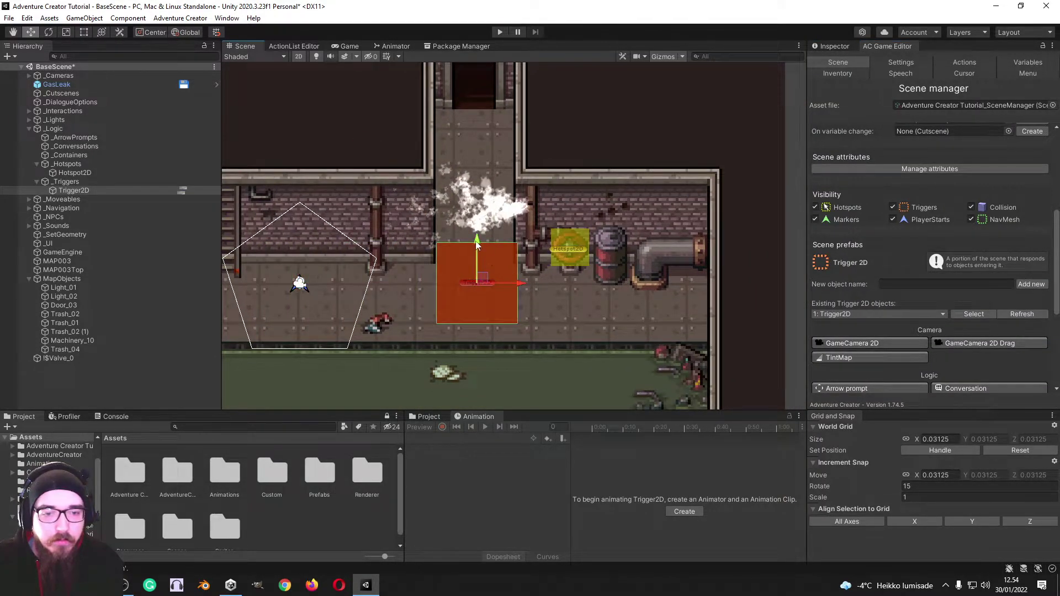
pyautogui.moveTo(488, 242); pyautogui.dragTo(489, 174)
# Shrink the trigger's box collider to a flat strip about 0.35 high across the corridor.
pyautogui.click(835, 46)
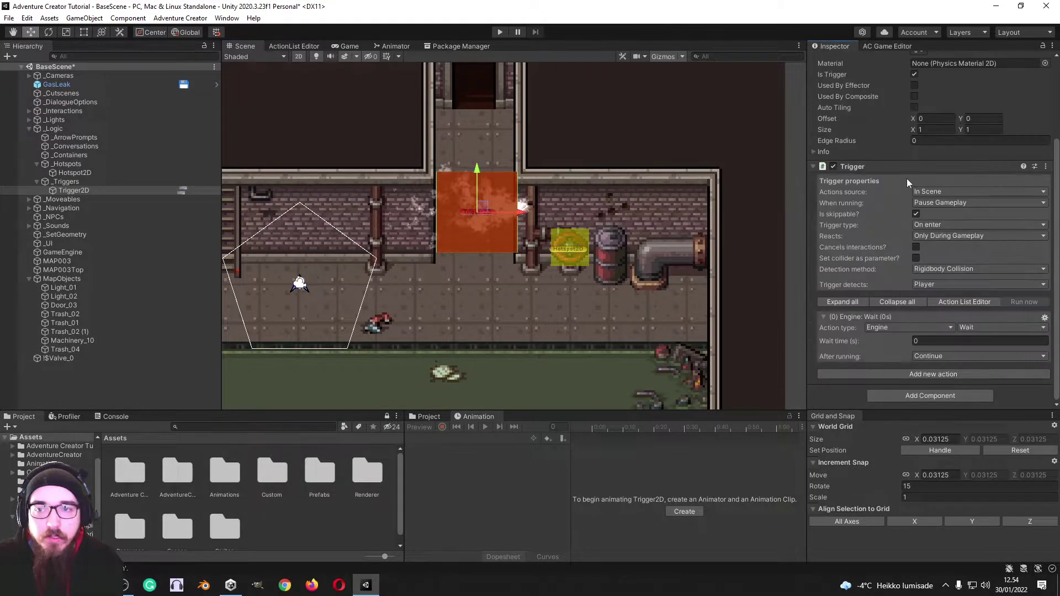
pyautogui.scroll(3, 900, 265)
pyautogui.click(918, 156)
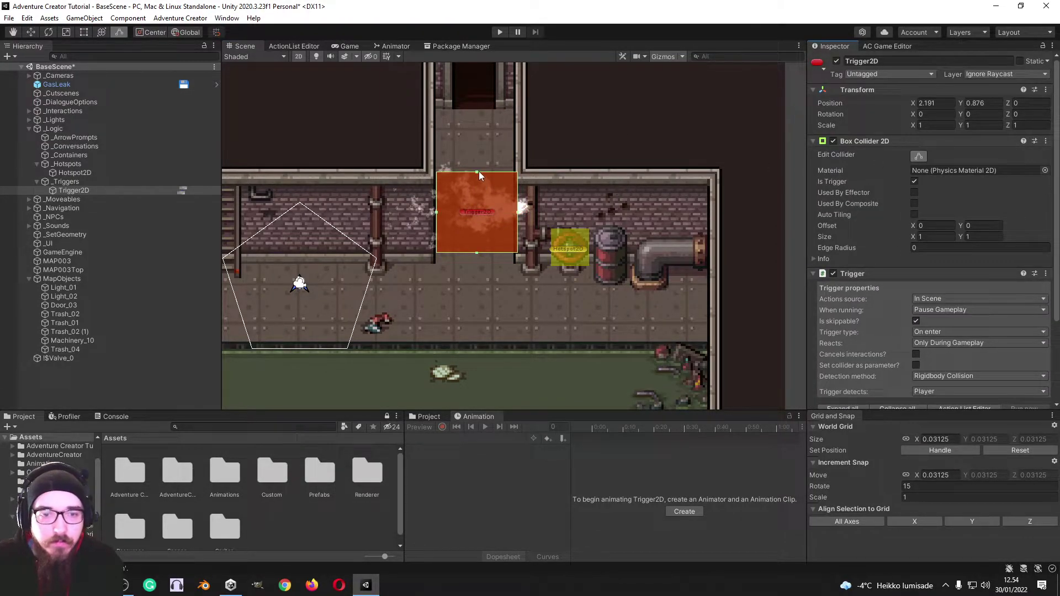
pyautogui.moveTo(478, 172); pyautogui.dragTo(480, 203)
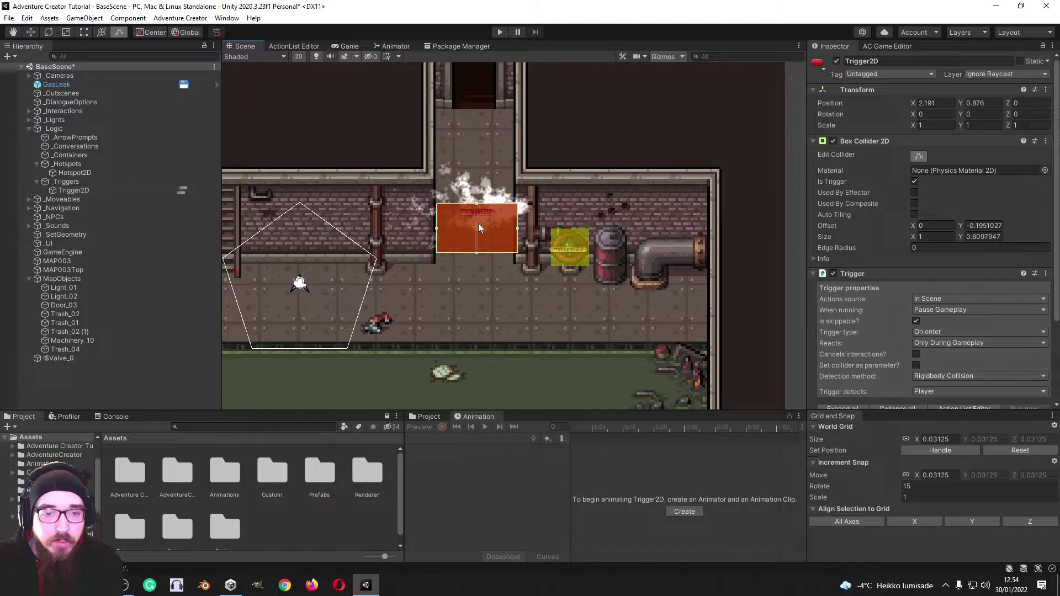
pyautogui.press('w')
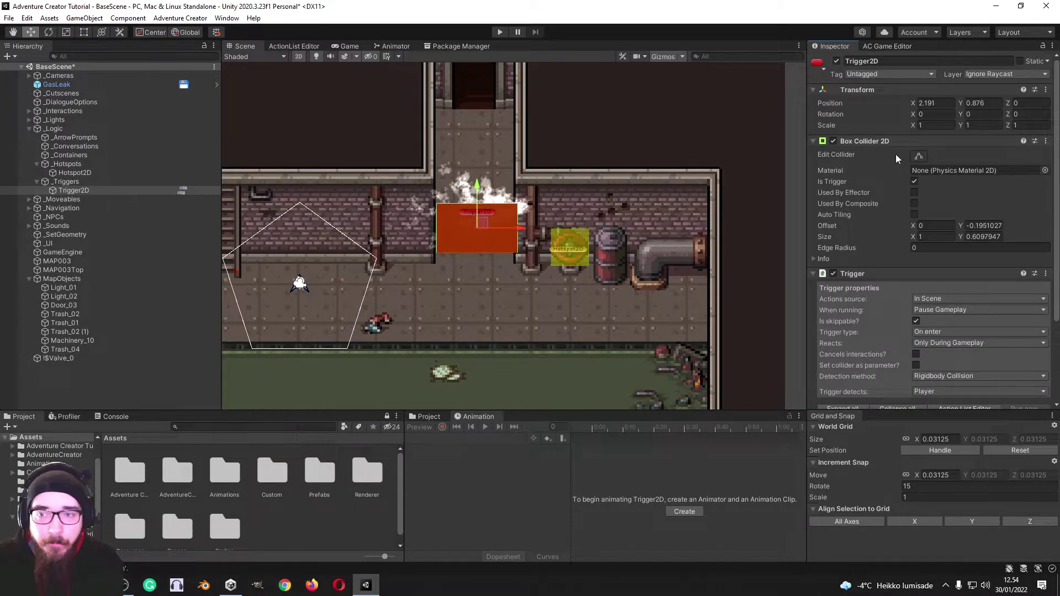
pyautogui.click(919, 157)
pyautogui.moveTo(475, 253); pyautogui.dragTo(468, 230)
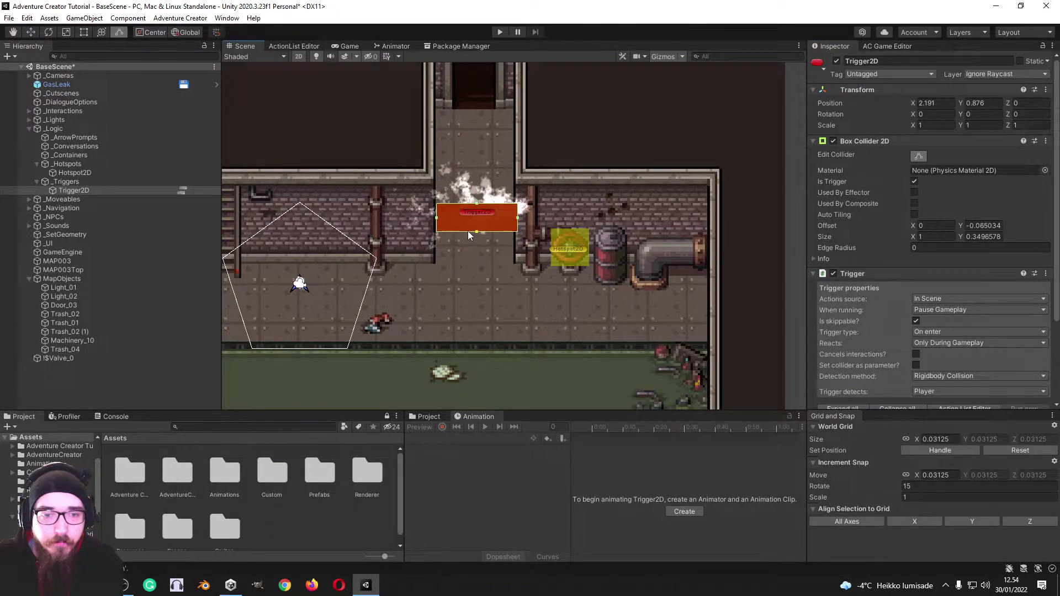
# Lower the trigger slightly in the corridor to a Y position of about 0.814.
pyautogui.scroll(3, 492, 237)
pyautogui.press('w')
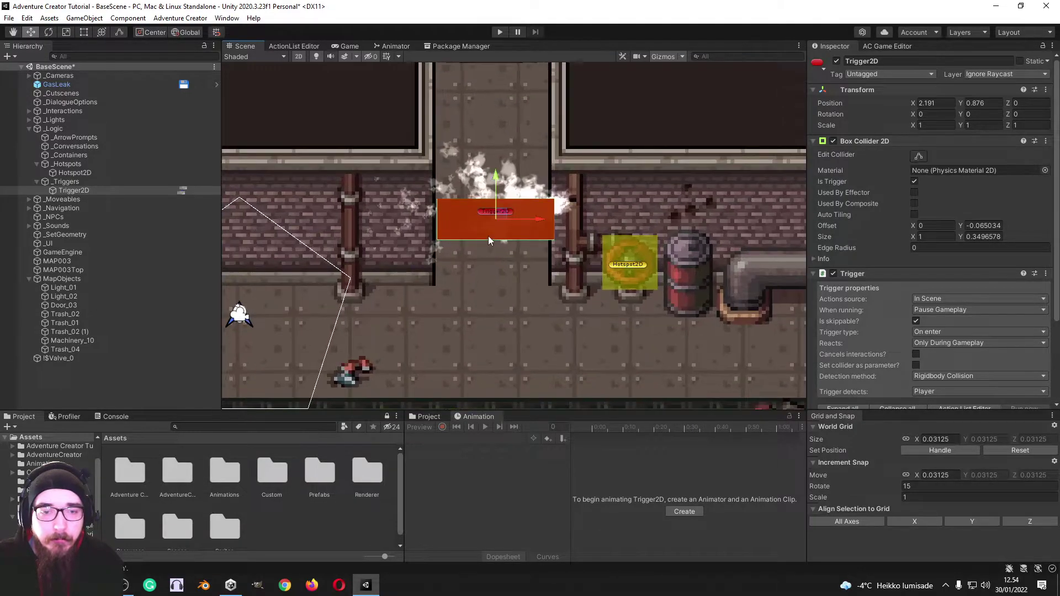
pyautogui.moveTo(496, 186); pyautogui.dragTo(495, 193)
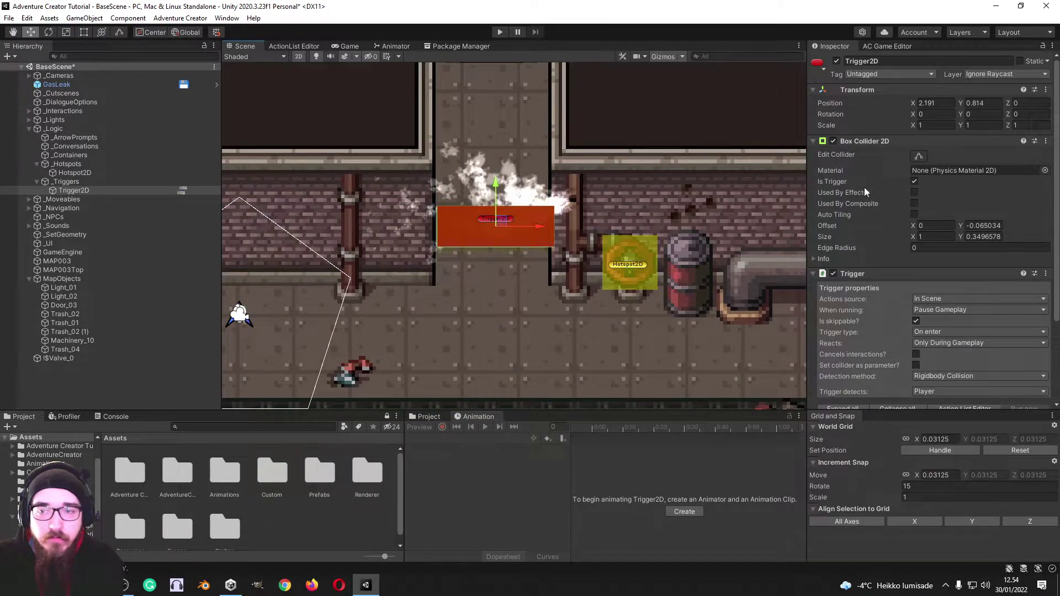
# Open Trigger2D's action list and change its first action to Dialogue: Play speech, spoken as a player line.
pyautogui.scroll(-3, 883, 220)
pyautogui.click(183, 191)
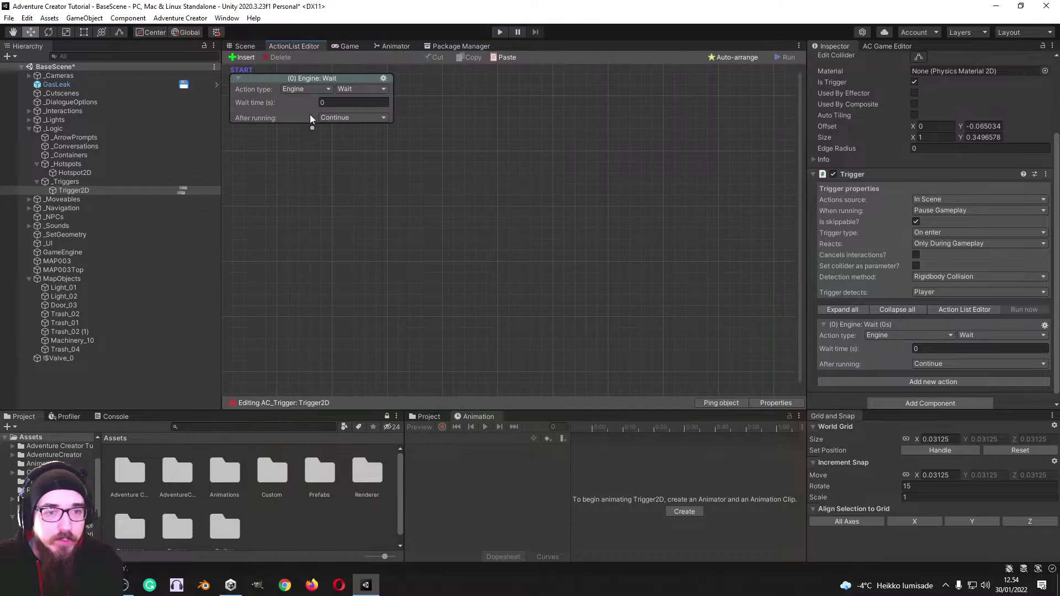
pyautogui.click(306, 89)
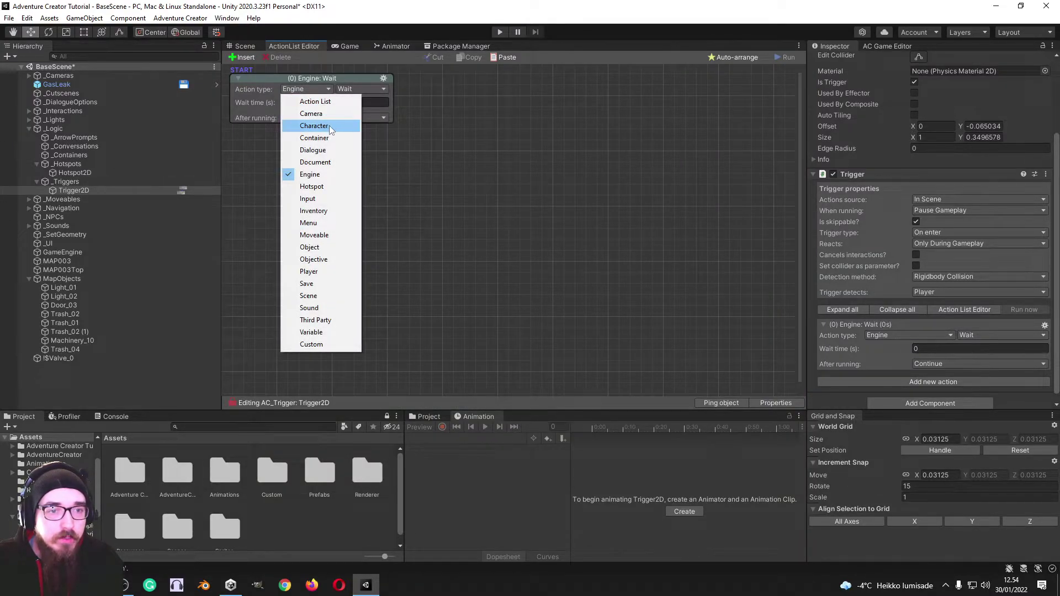
pyautogui.click(314, 126)
pyautogui.click(305, 89)
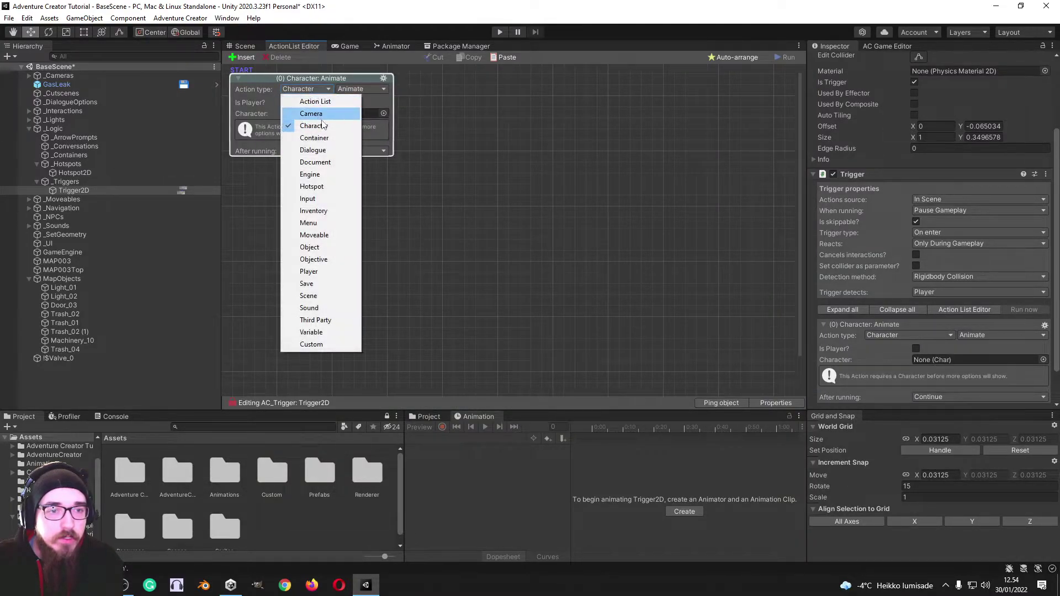
pyautogui.click(326, 148)
pyautogui.click(322, 103)
# Enter "The gas is too hot! I can't get through here!" as the speech action's line text.
pyautogui.click(324, 113)
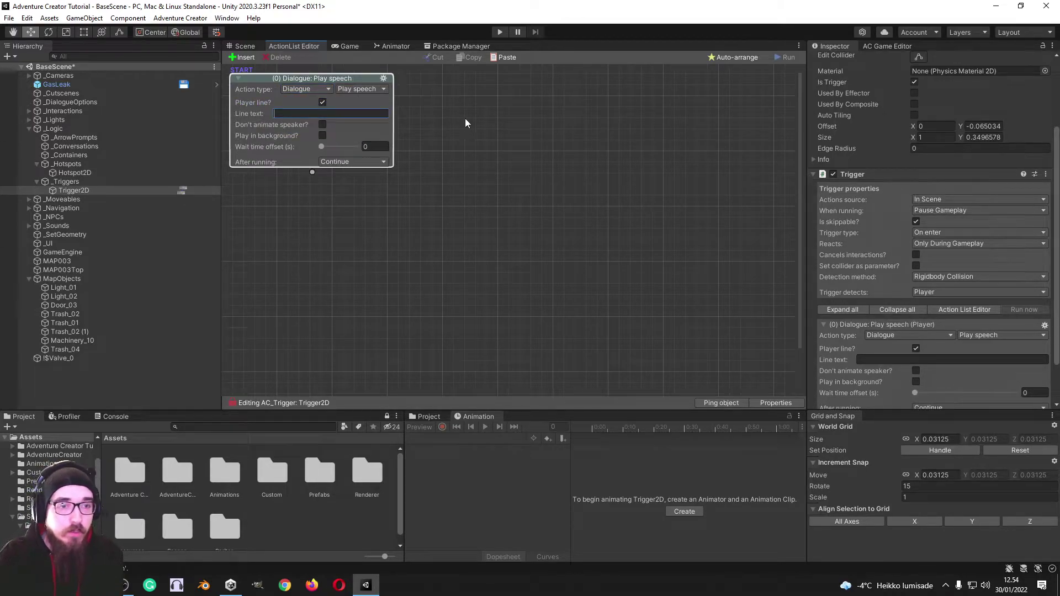
pyautogui.write('The gas is too ho')
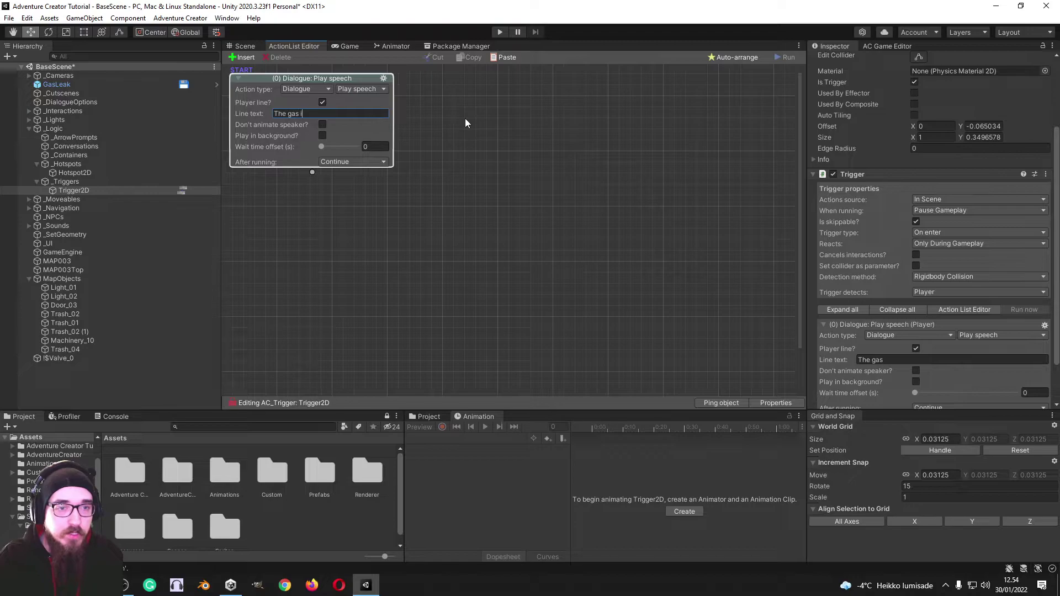
pyautogui.write('t! ')
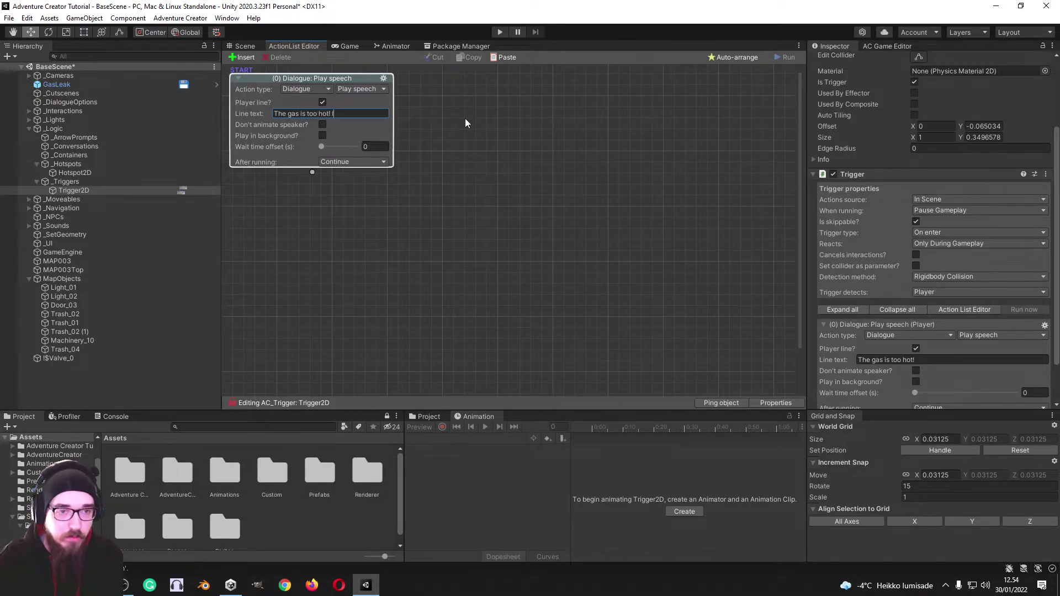
pyautogui.write("I can't get th")
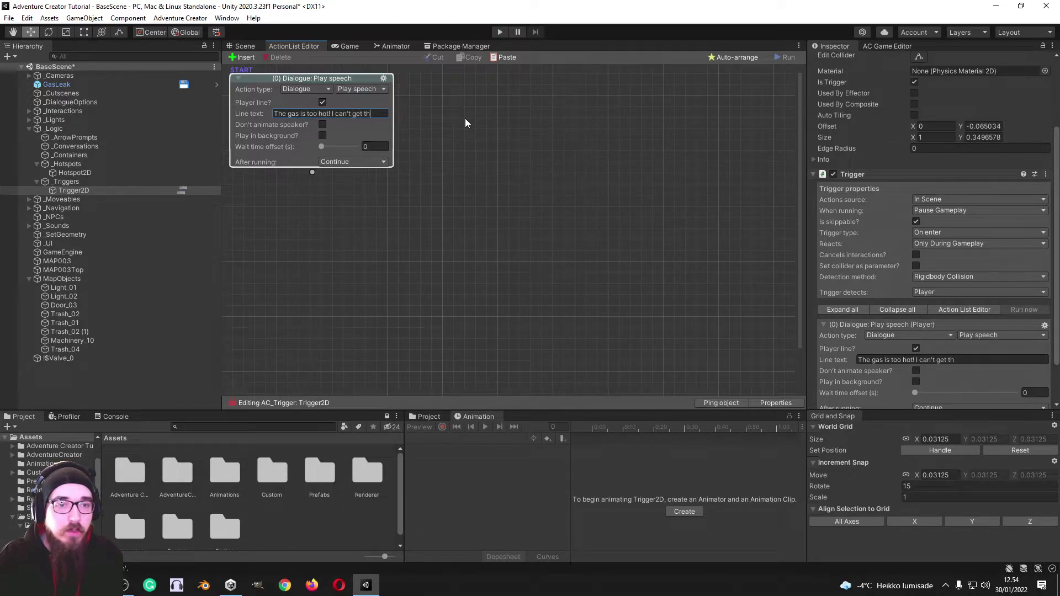
pyautogui.write('rough here!')
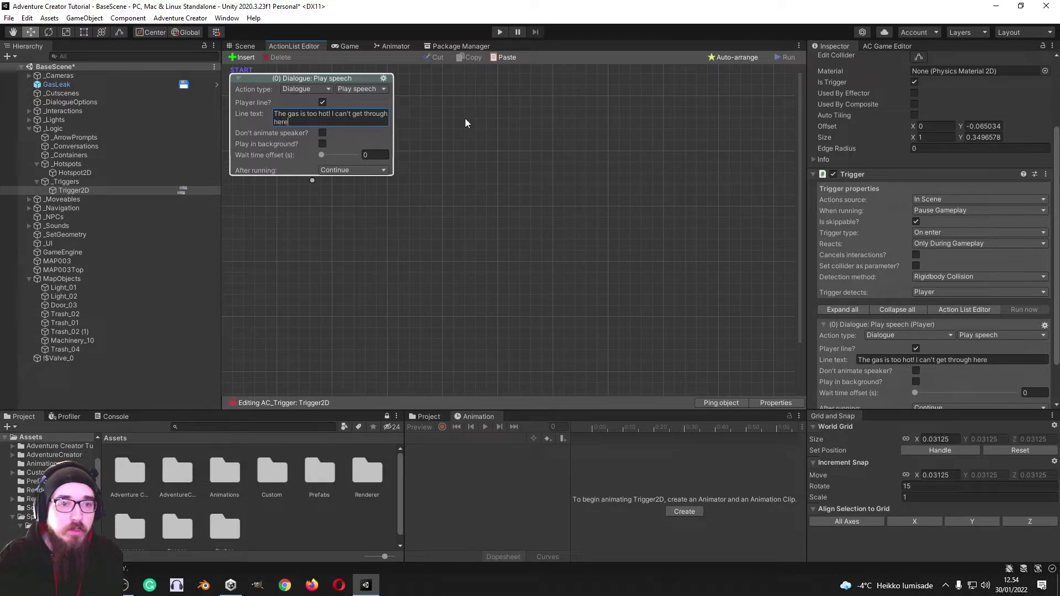
# Add a Marker 2D object and place it on the walkway just below the gassed corridor's entrance.
pyautogui.click(254, 46)
pyautogui.moveTo(500, 258); pyautogui.dragTo(498, 163, button='middle')
pyautogui.scroll(-6, 525, 181)
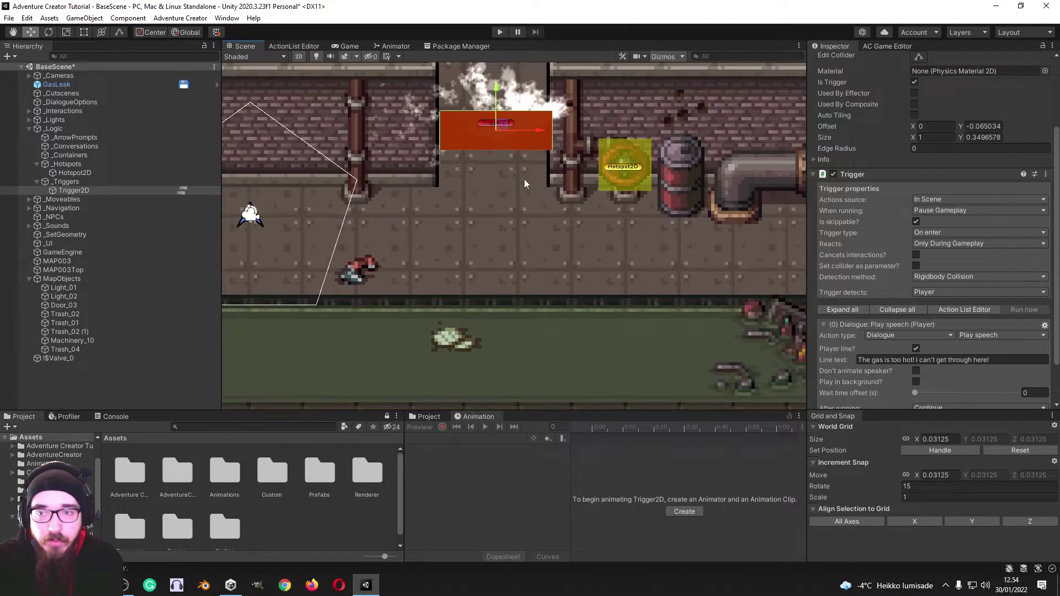
pyautogui.click(882, 49)
pyautogui.scroll(-4, 883, 182)
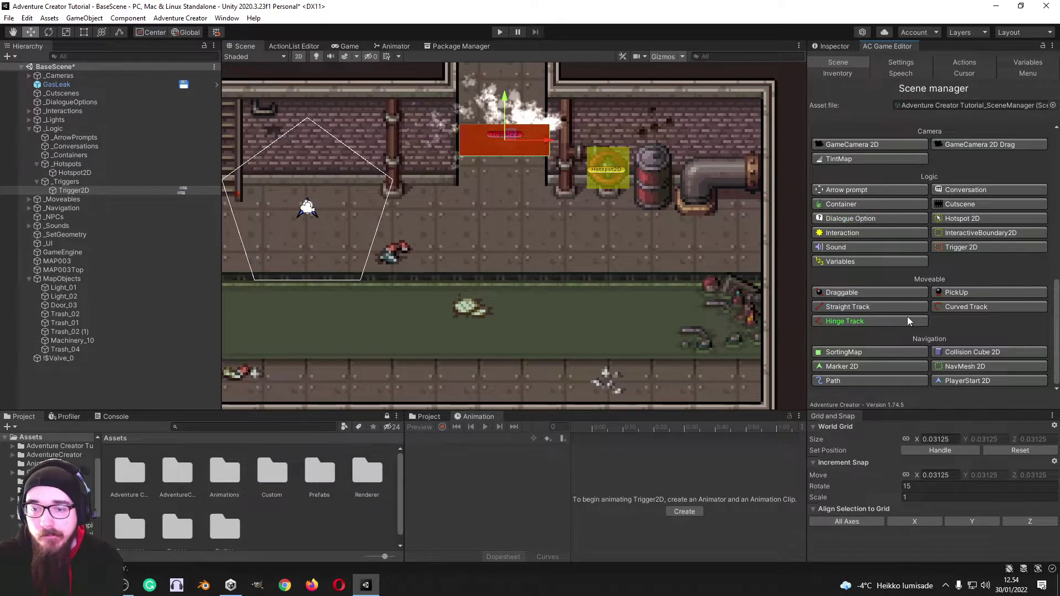
pyautogui.click(864, 366)
pyautogui.click(1031, 217)
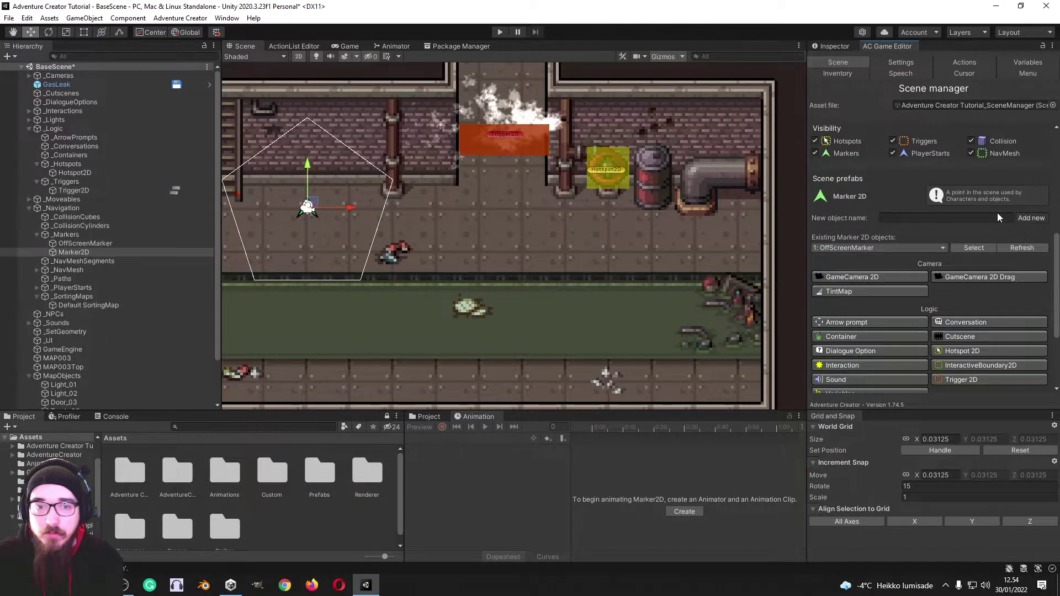
pyautogui.moveTo(338, 207); pyautogui.dragTo(543, 215)
pyautogui.moveTo(512, 173); pyautogui.dragTo(512, 205)
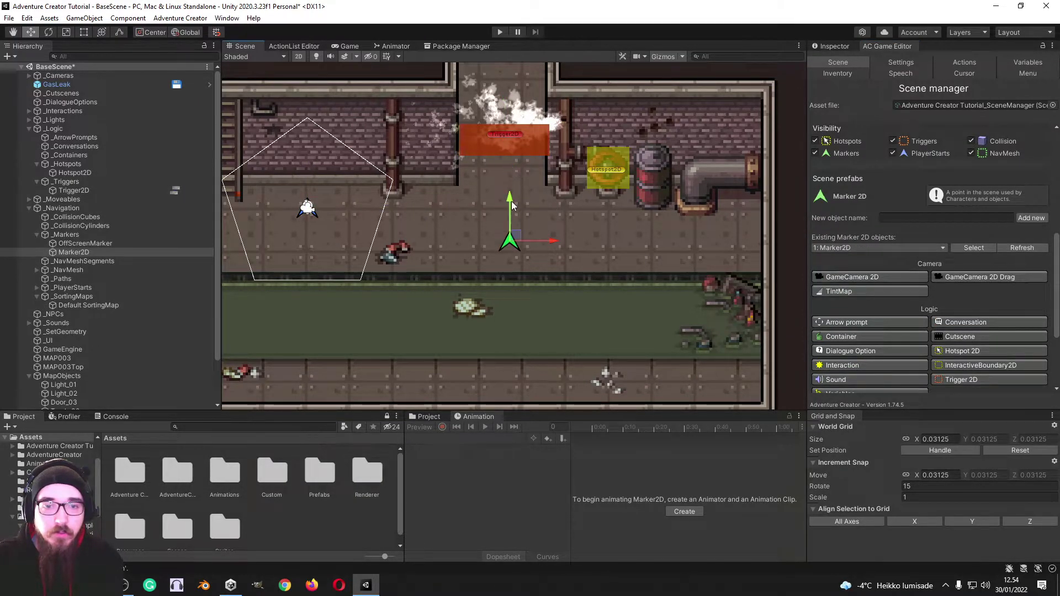
# Add a Character: Move to point action after the speech action in Trigger2D's action list.
pyautogui.click(307, 48)
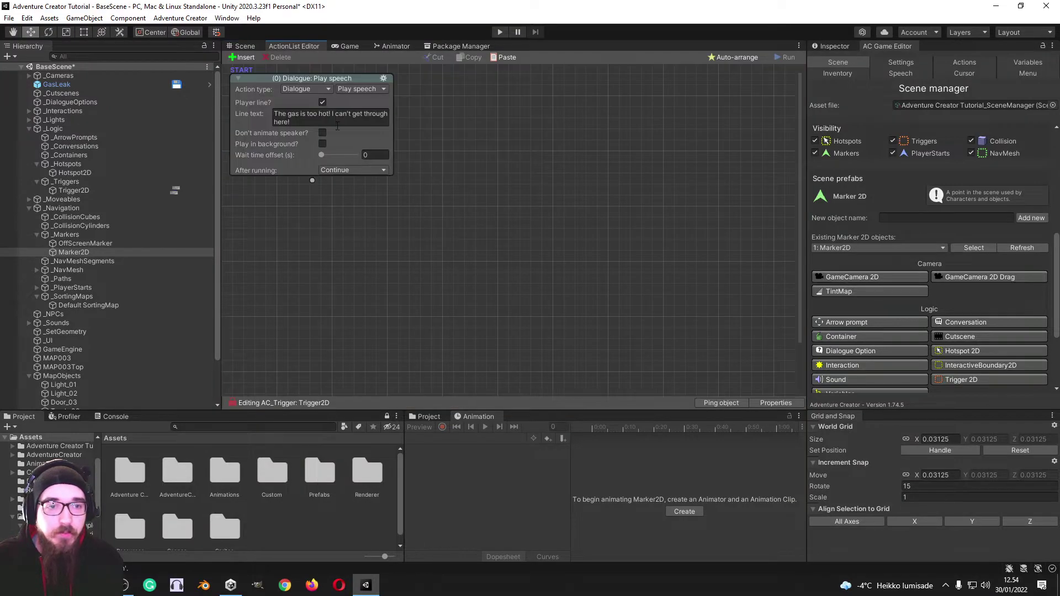
pyautogui.moveTo(324, 200); pyautogui.dragTo(334, 212)
pyautogui.click(338, 227)
pyautogui.click(337, 269)
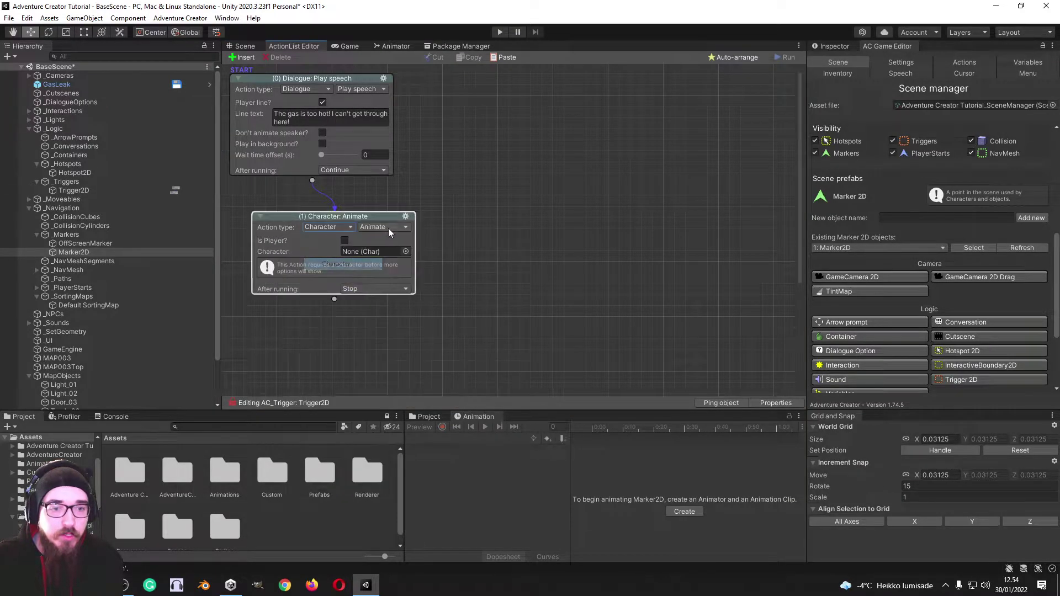
pyautogui.click(383, 227)
pyautogui.click(403, 312)
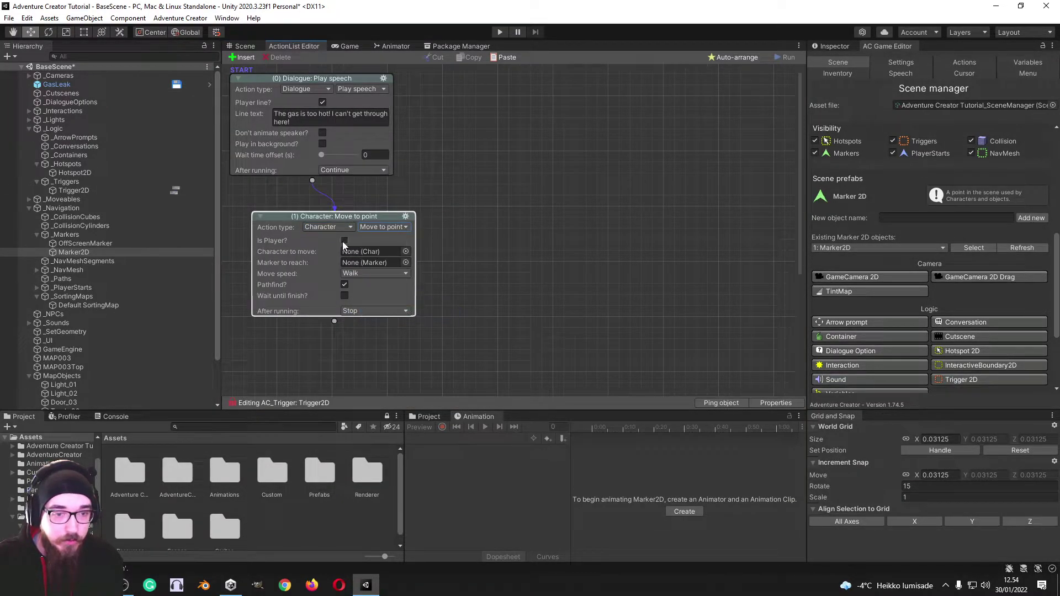
# Apply the Move to point action to the player, set Marker2D as the marker to reach, and turn off Pathfind.
pyautogui.click(345, 240)
pyautogui.click(406, 251)
pyautogui.doubleClick(449, 287)
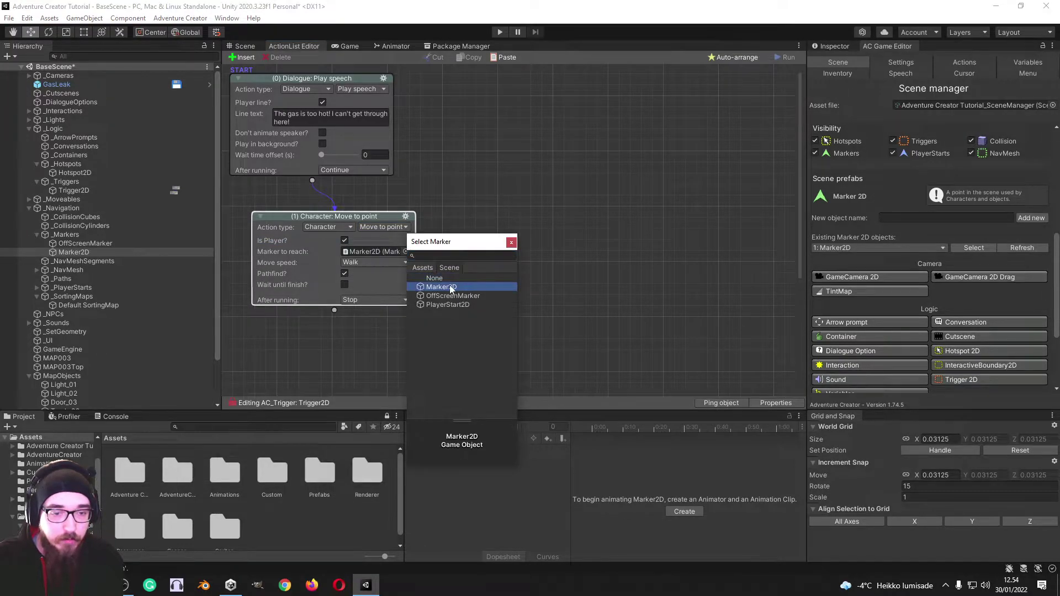
pyautogui.scroll(-1, 479, 243)
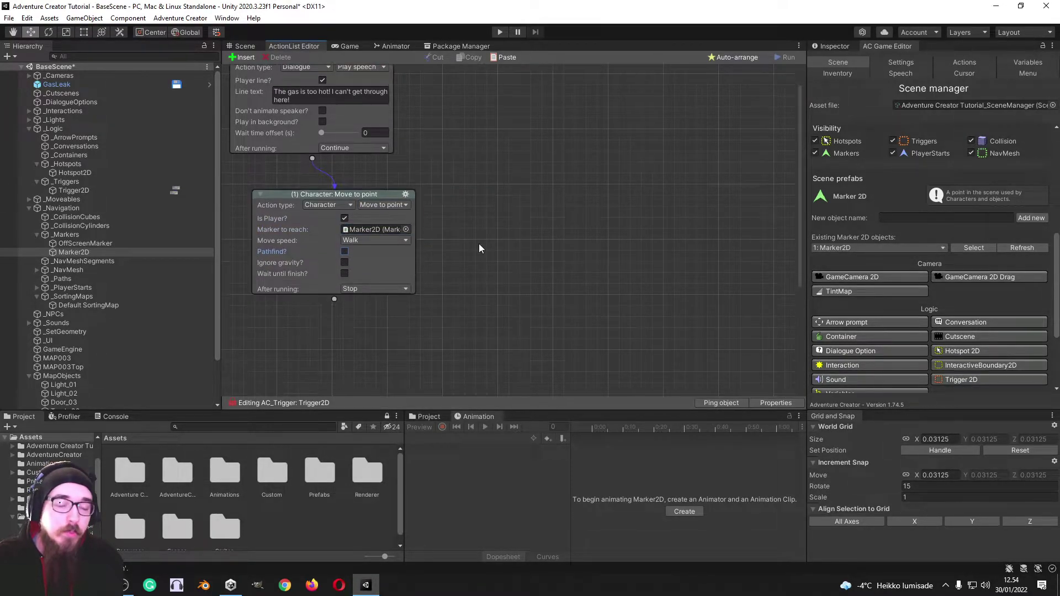
# Make the Move to point action wait until it finishes.
pyautogui.click(245, 47)
pyautogui.scroll(-3, 424, 244)
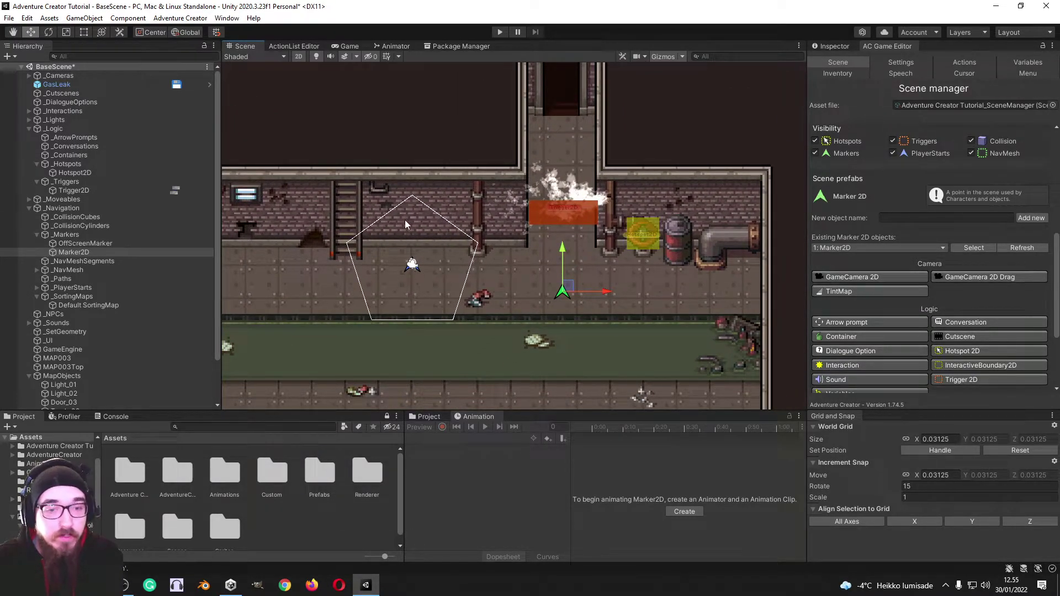
pyautogui.click(307, 46)
pyautogui.scroll(-2, 354, 237)
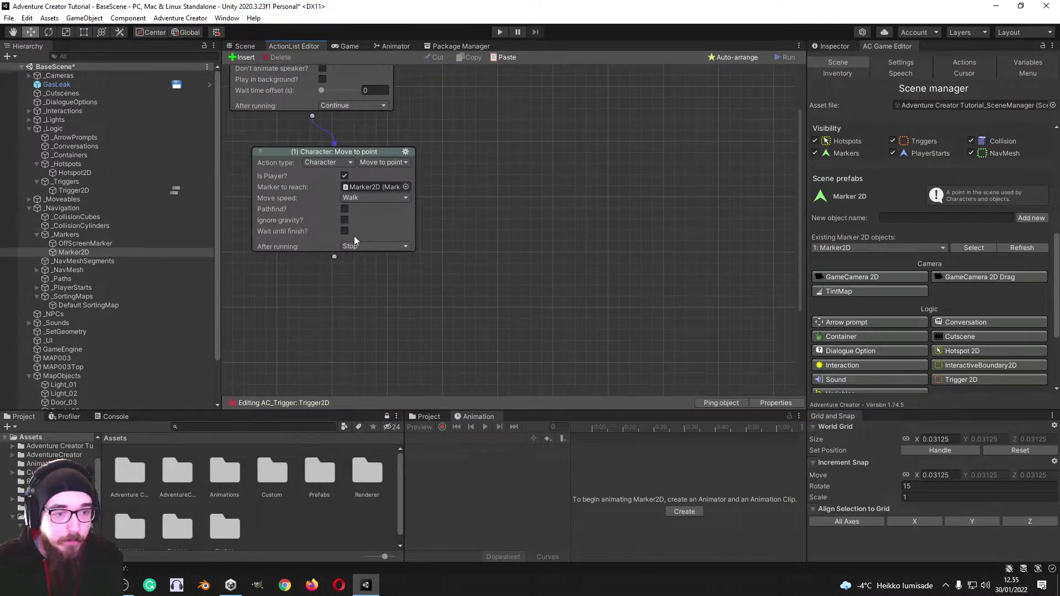
pyautogui.click(344, 230)
pyautogui.scroll(2, 486, 215)
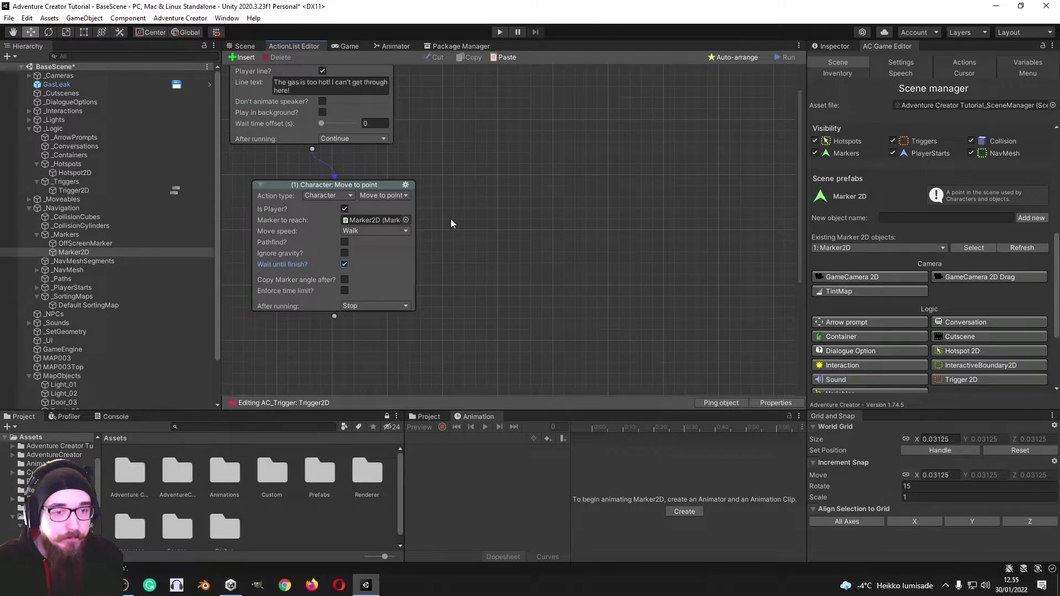
pyautogui.scroll(2, 486, 232)
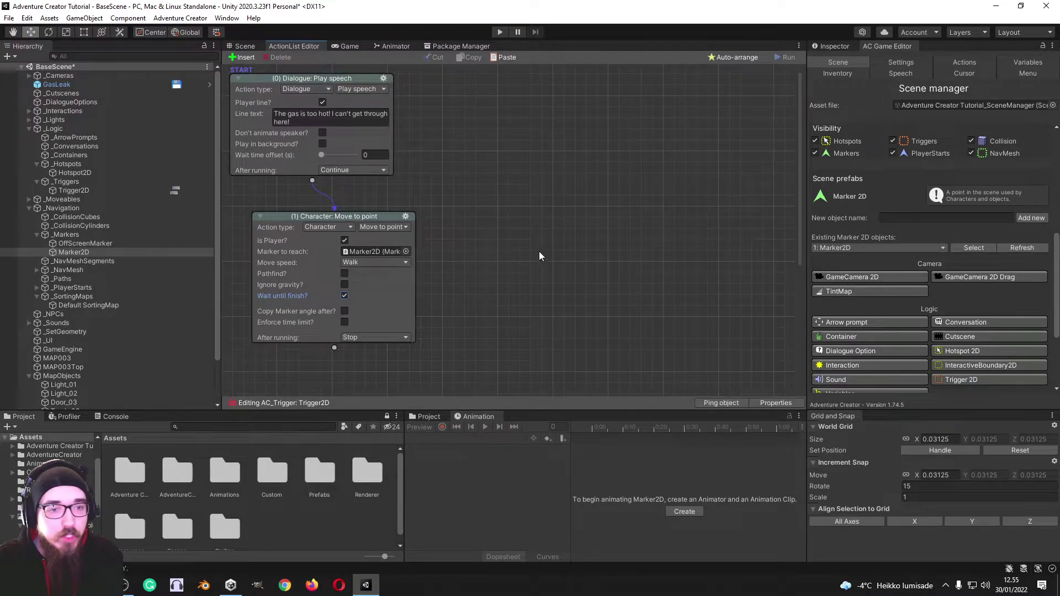
# Open the Valve: Use interaction's action list and add an Object: Teleport action after the GasLeak teleport.
pyautogui.click(238, 46)
pyautogui.click(642, 234)
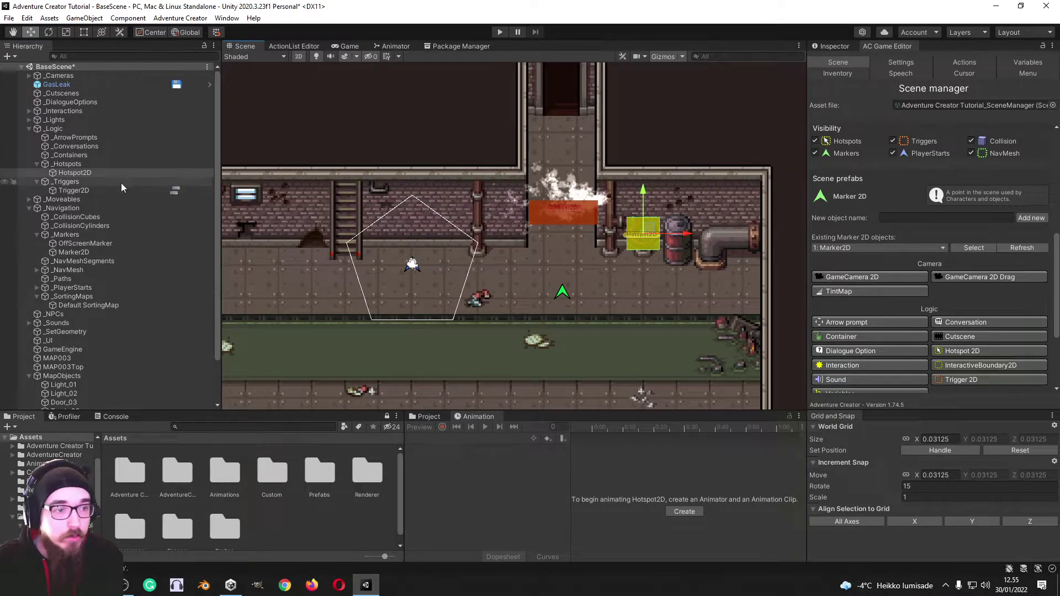
pyautogui.click(29, 111)
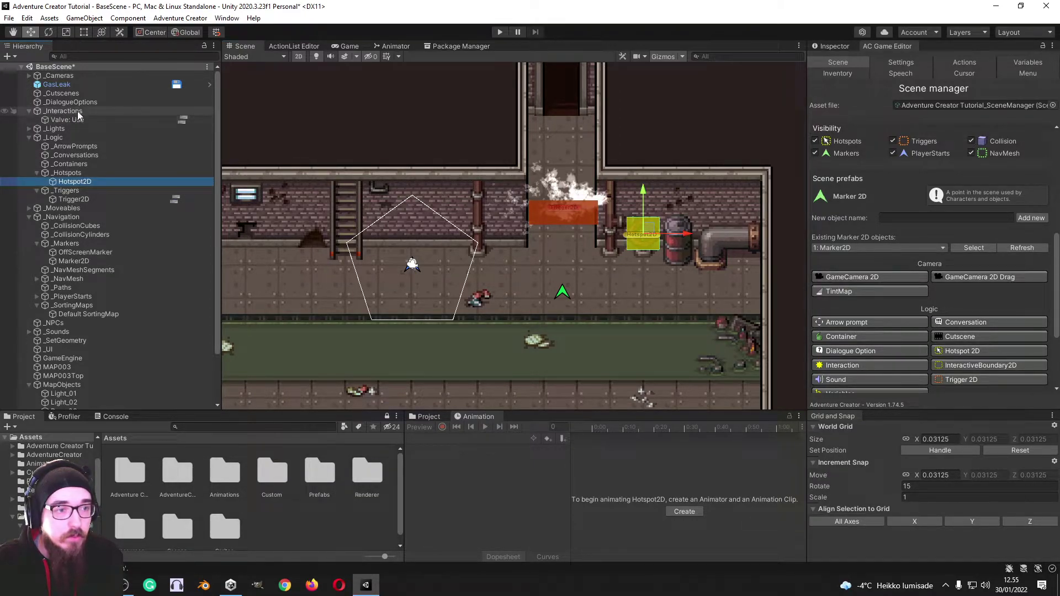
pyautogui.click(183, 120)
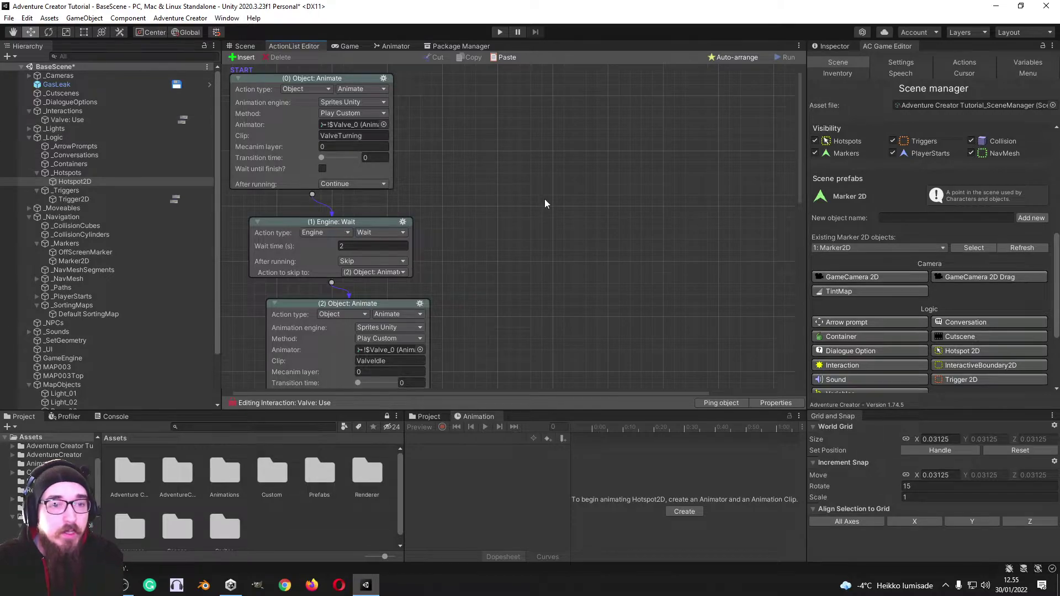
pyautogui.scroll(-10, 545, 203)
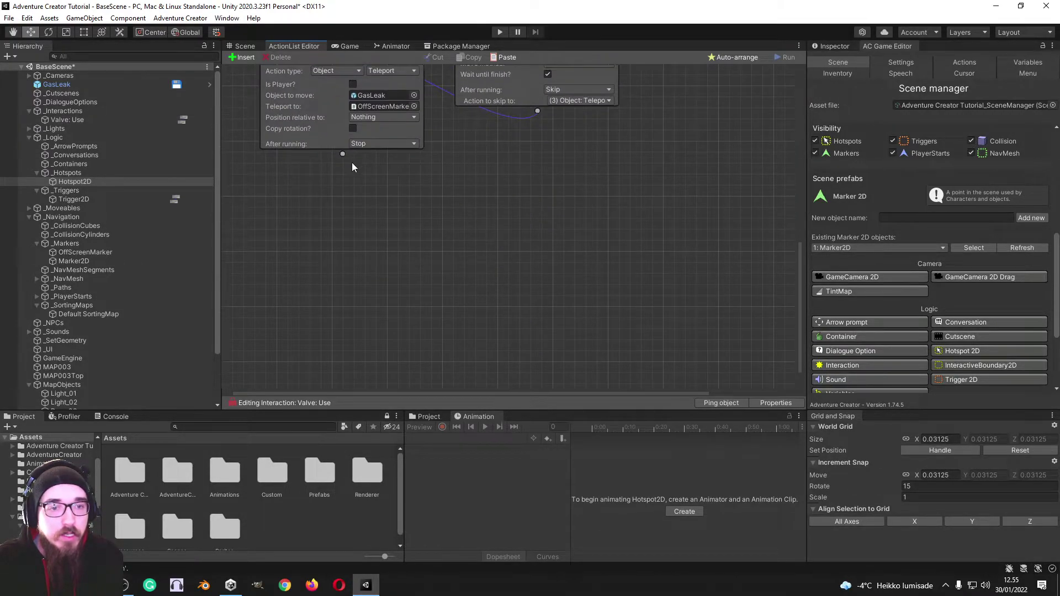
pyautogui.moveTo(343, 154); pyautogui.dragTo(388, 208)
pyautogui.click(388, 220)
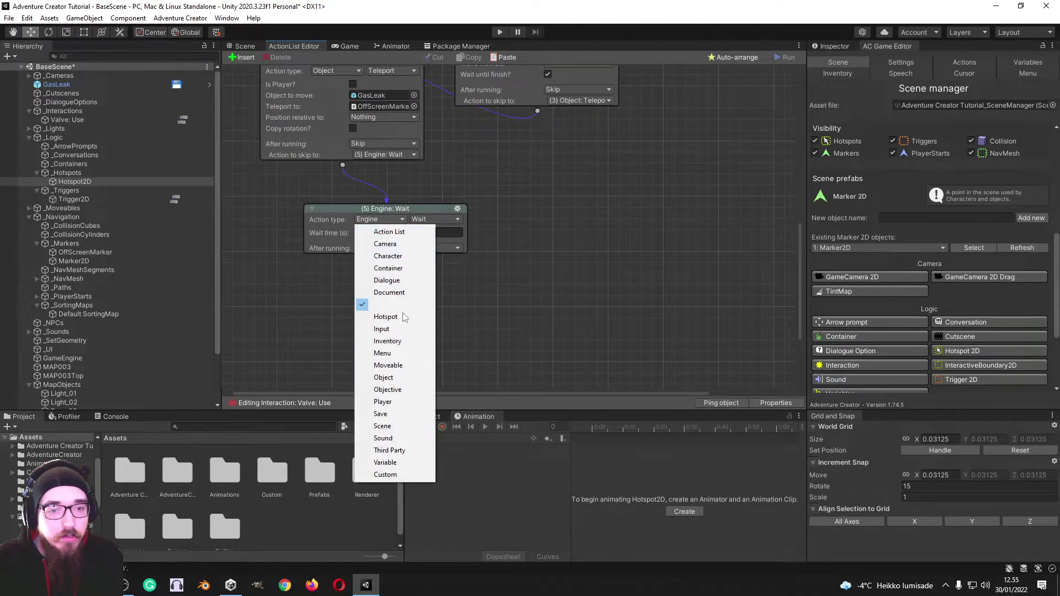
pyautogui.click(398, 378)
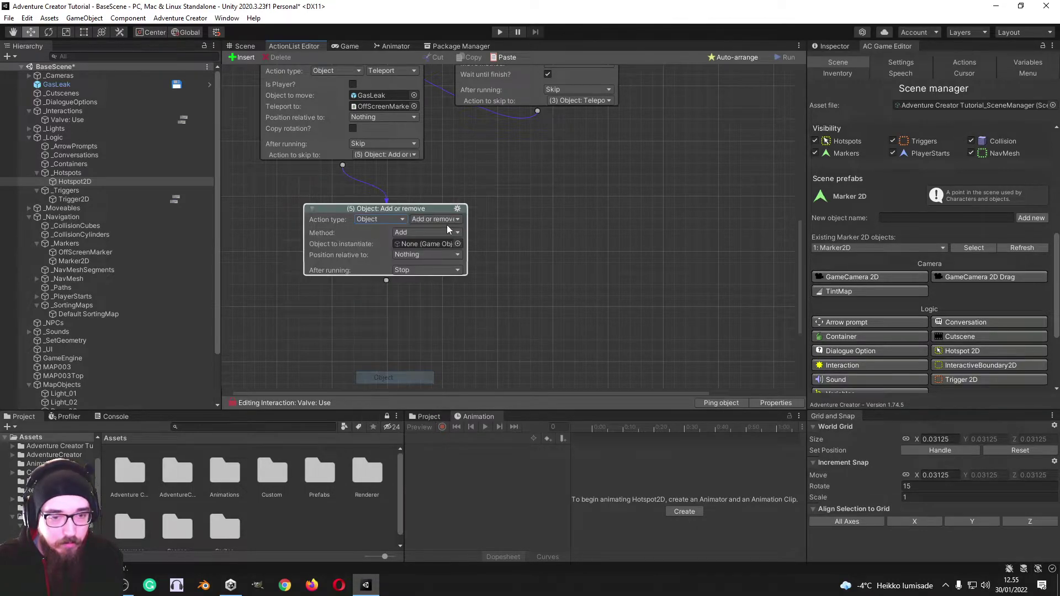
pyautogui.click(446, 221)
pyautogui.click(456, 402)
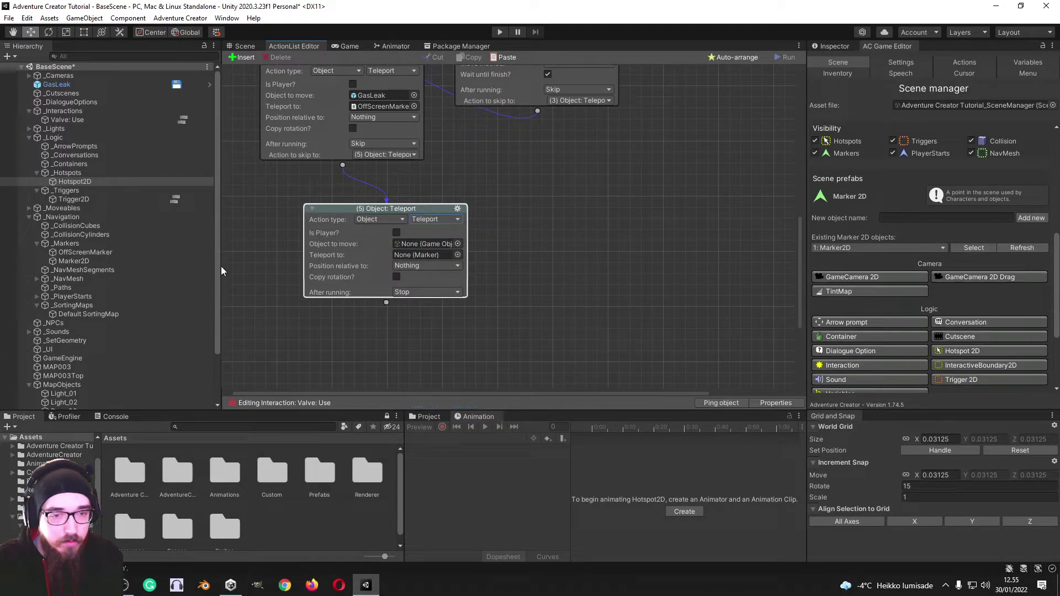
# Set the new Teleport action to move Trigger2D to OffScreenMarker.
pyautogui.scroll(-2, 148, 271)
pyautogui.scroll(2, 94, 353)
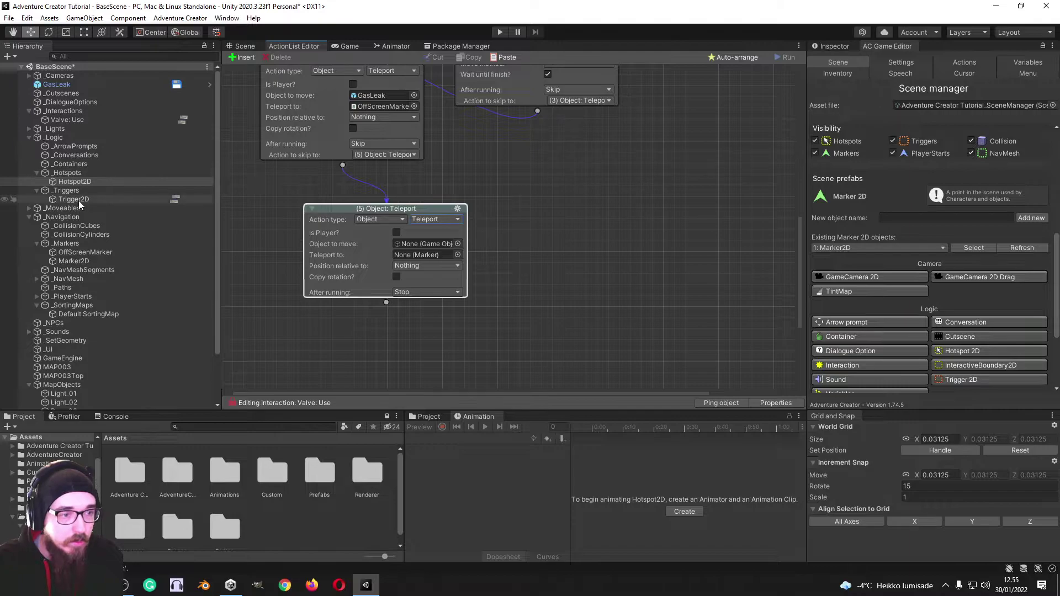
pyautogui.moveTo(79, 201); pyautogui.dragTo(435, 243)
pyautogui.click(457, 255)
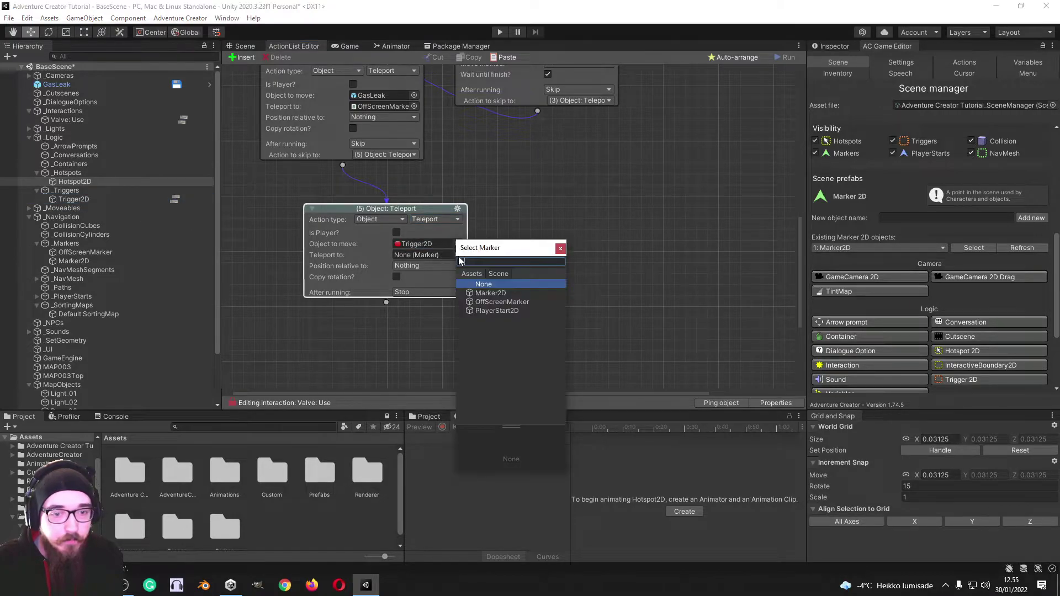
pyautogui.doubleClick(502, 302)
# Playtest the scene by walking the player around and up into the gassed corridor, then stop the game.
pyautogui.click(243, 44)
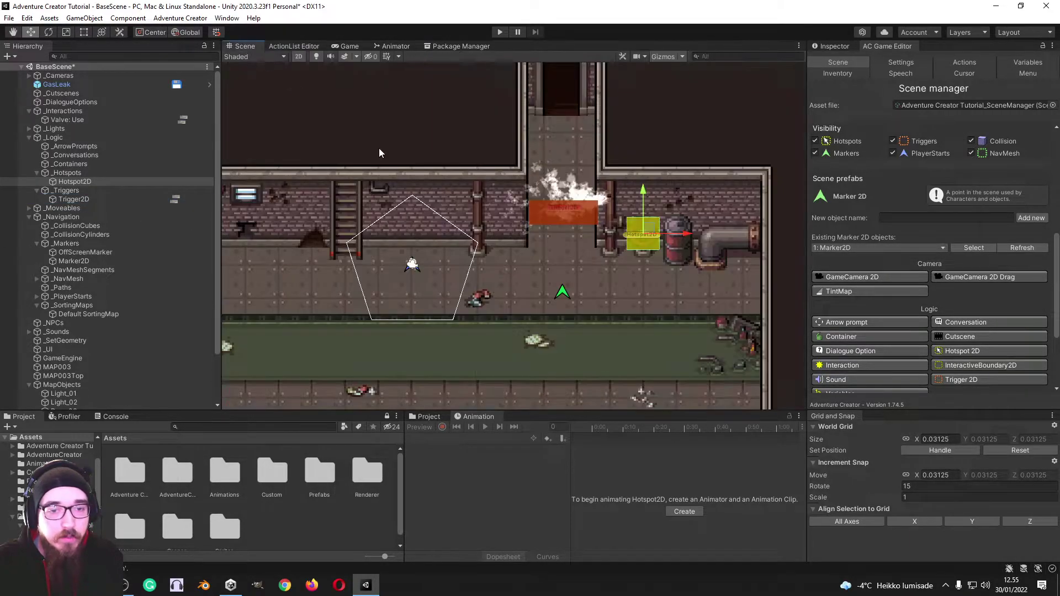
pyautogui.scroll(-3, 474, 220)
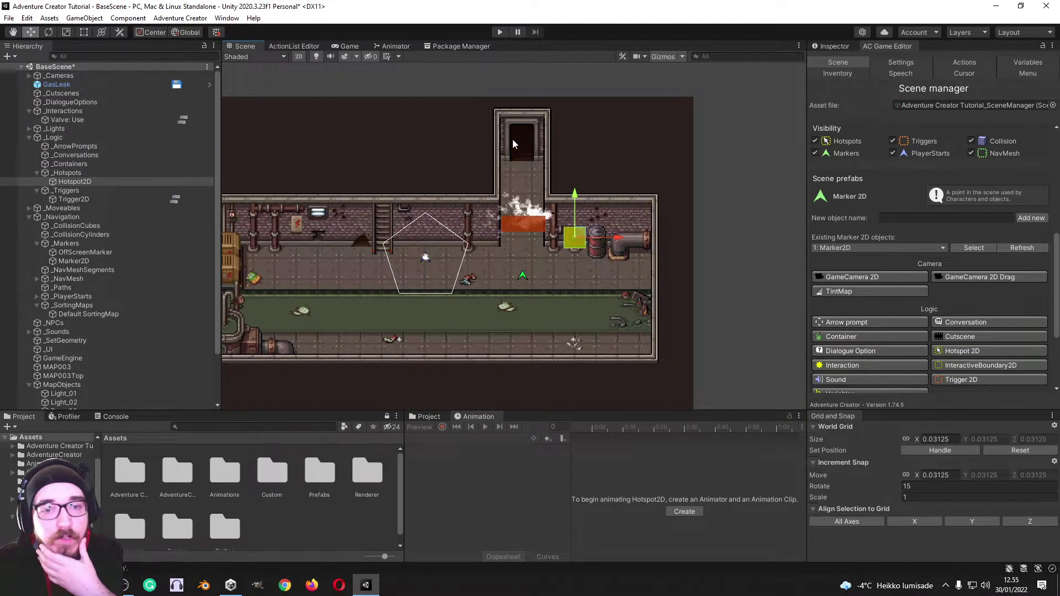
pyautogui.moveTo(515, 142); pyautogui.dragTo(529, 150, button='middle')
pyautogui.click(500, 31)
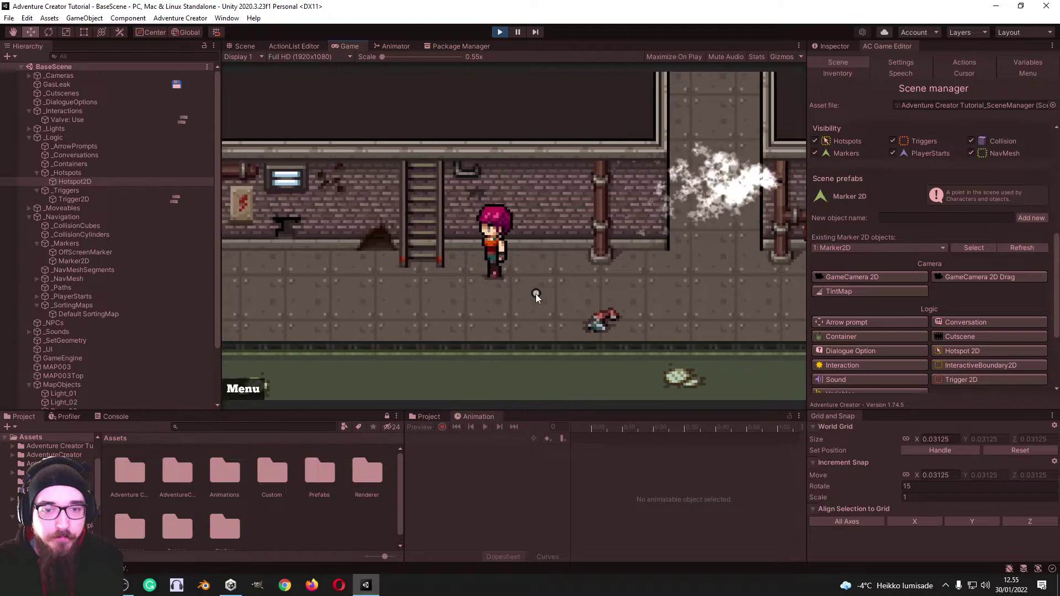
pyautogui.press('s')
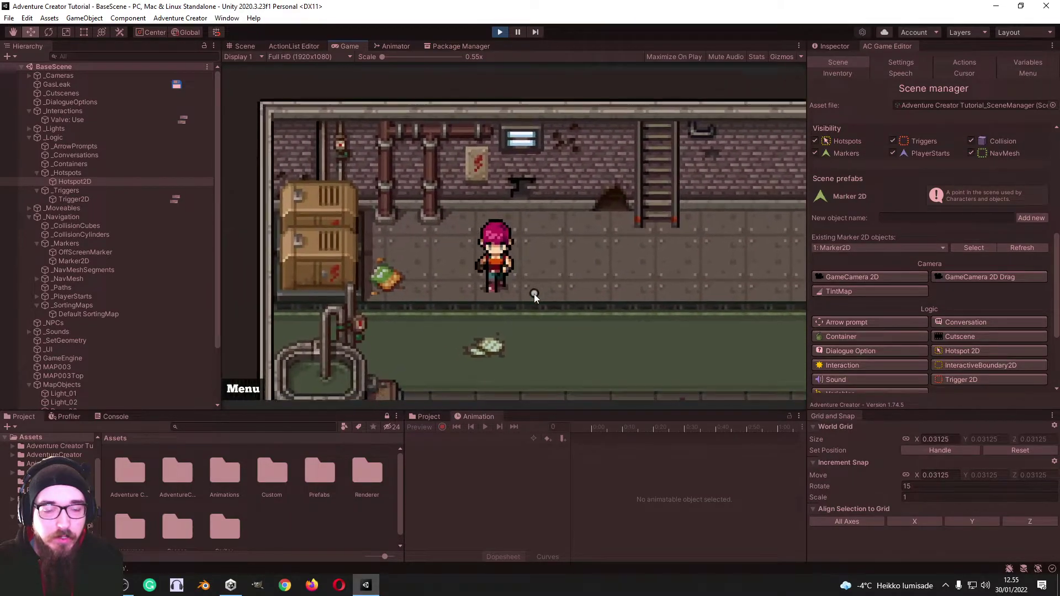
pyautogui.press('d')
pyautogui.press('w')
pyautogui.press('a')
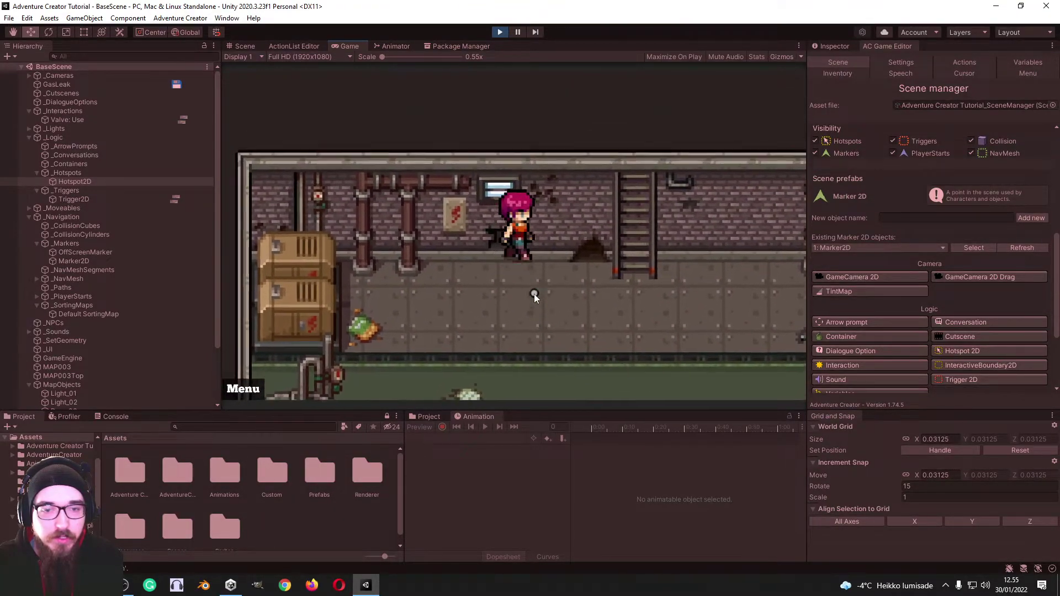
pyautogui.press('s')
pyautogui.press('d')
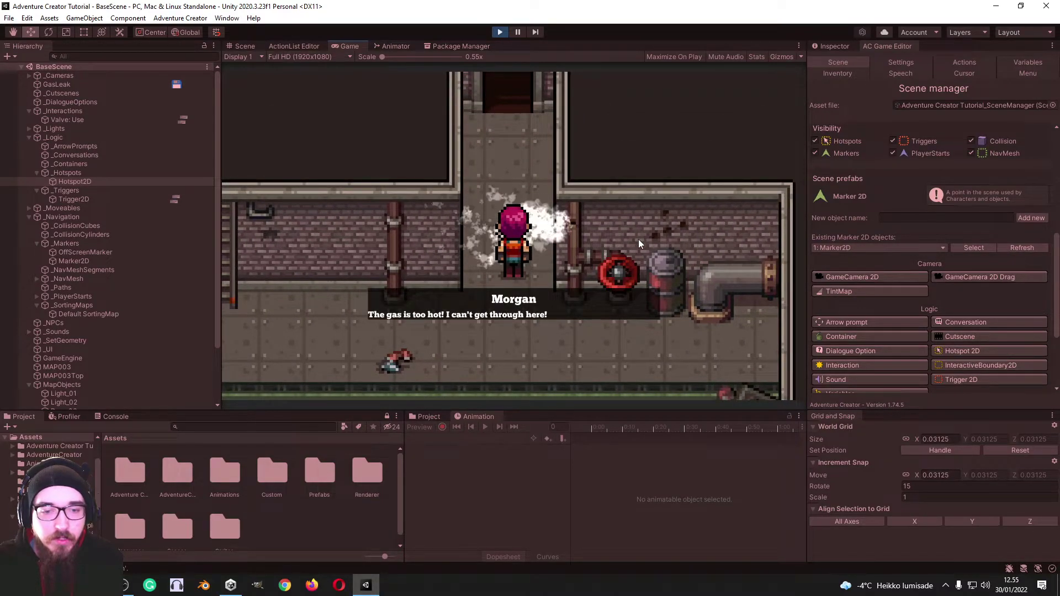
pyautogui.press('w')
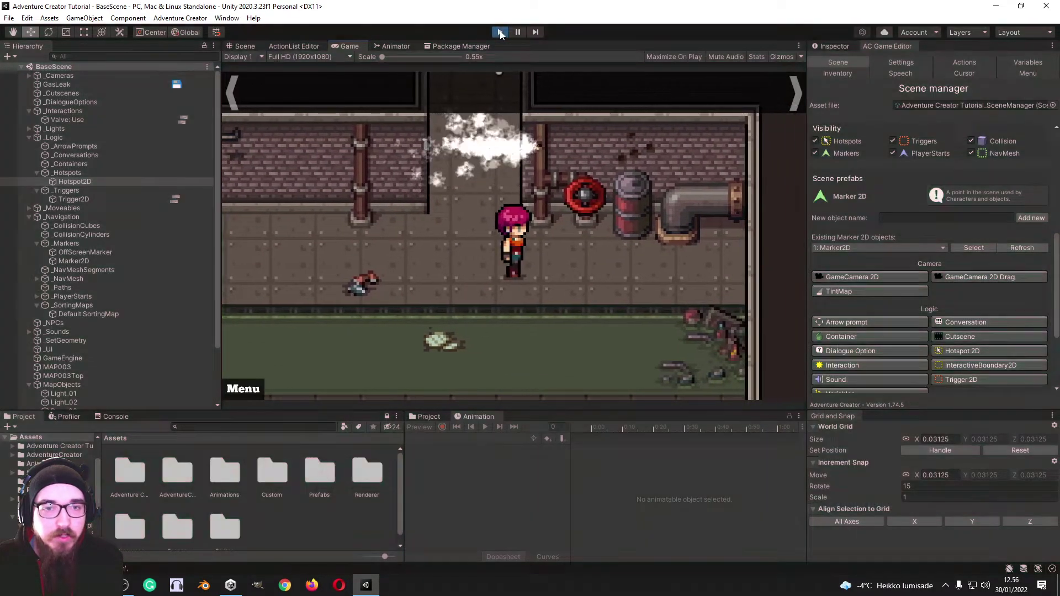
pyautogui.click(500, 34)
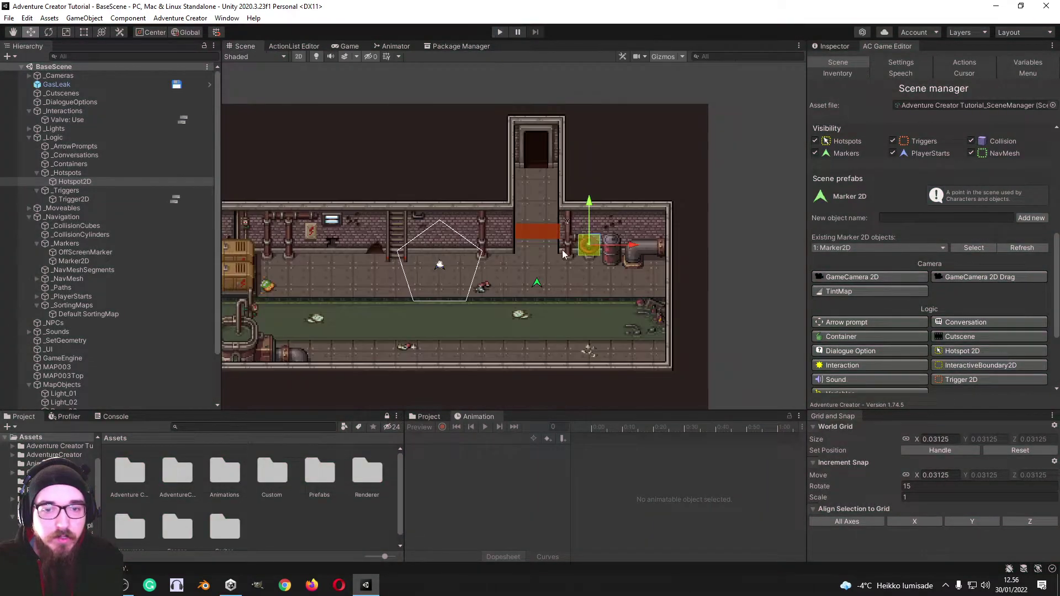
# Lower Trigger2D to the mouth of the corridor, just above the walkway.
pyautogui.click(544, 232)
pyautogui.moveTo(541, 193); pyautogui.dragTo(542, 208)
# Playtest the scene again, using the valve to shut off the gas leak, and stop the game.
pyautogui.click(499, 32)
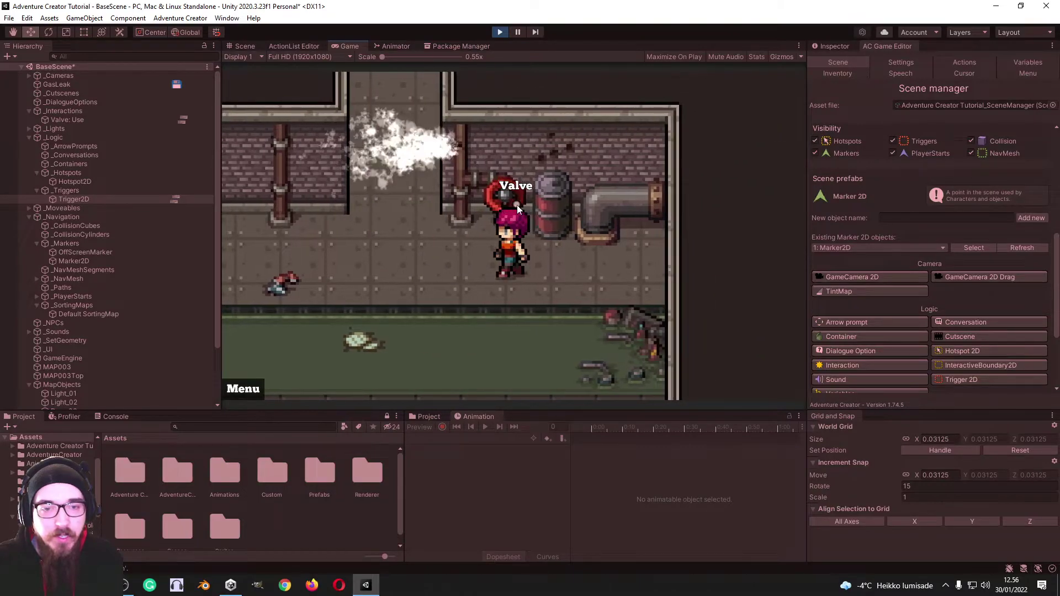
pyautogui.click(517, 204)
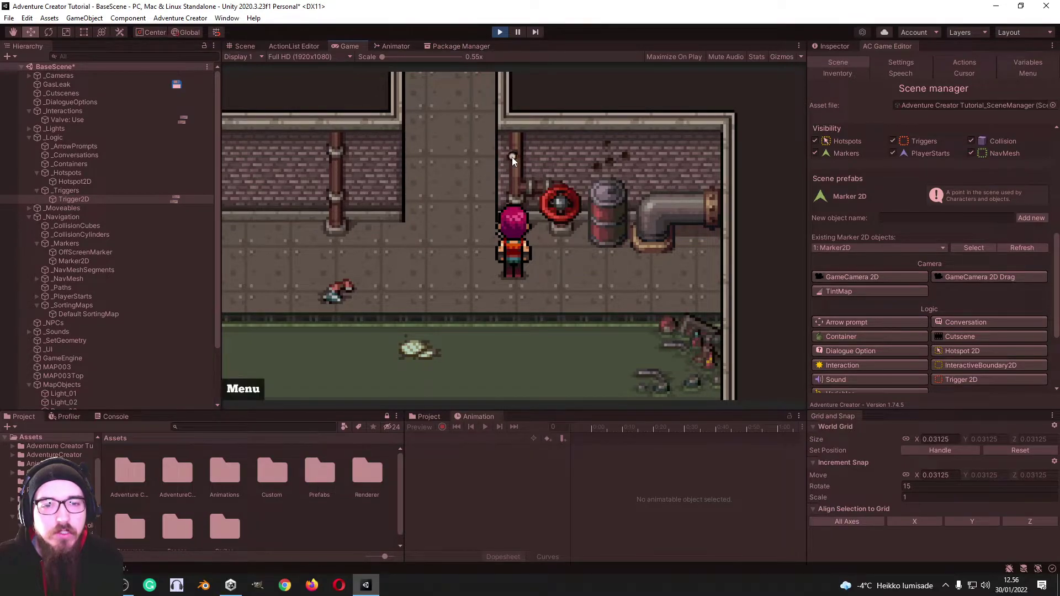
pyautogui.click(555, 206)
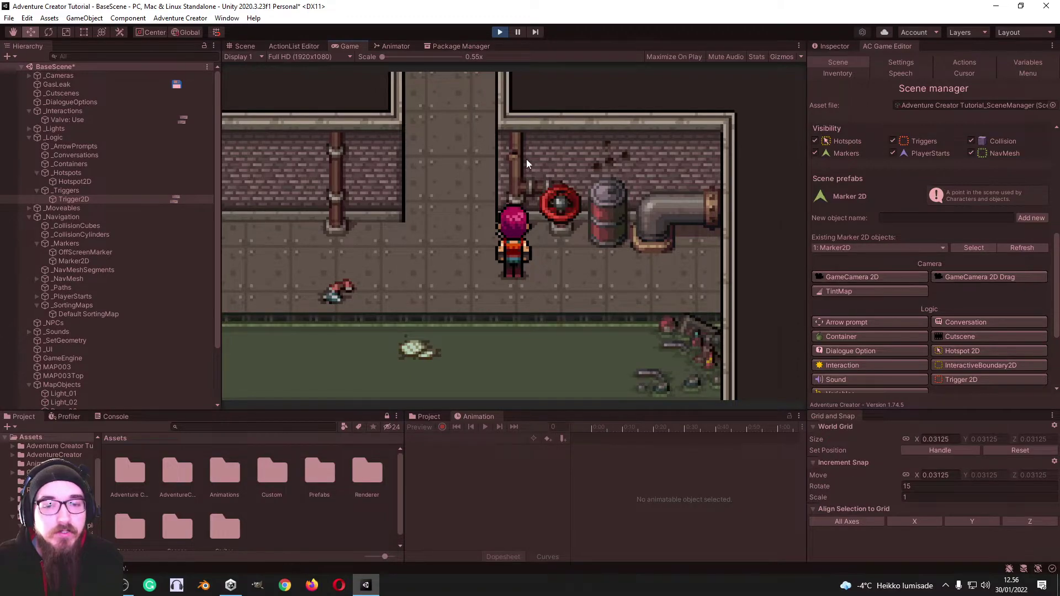
pyautogui.click(499, 32)
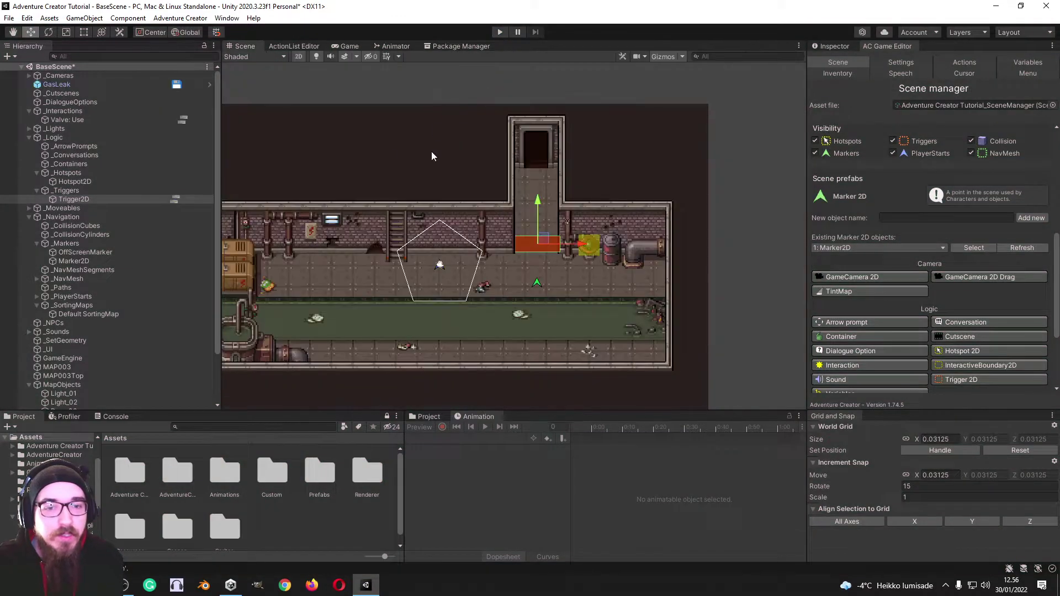
# Add an action after the Trigger2D Teleport in the Valve: Use action list and make it an Object: Teleport action.
pyautogui.click(316, 46)
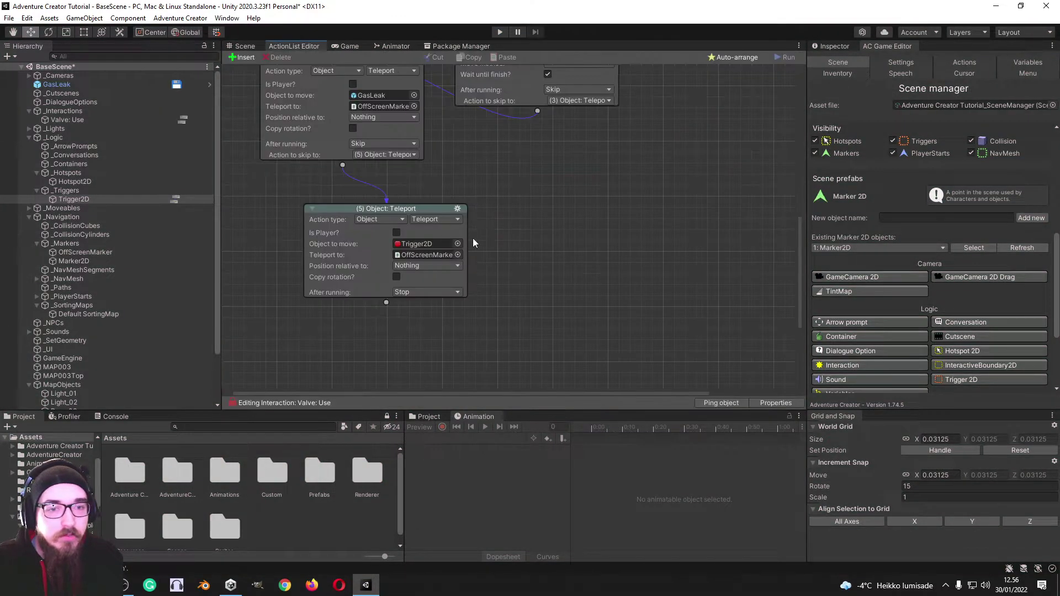
pyautogui.scroll(-5, 496, 235)
pyautogui.moveTo(386, 234); pyautogui.dragTo(401, 269)
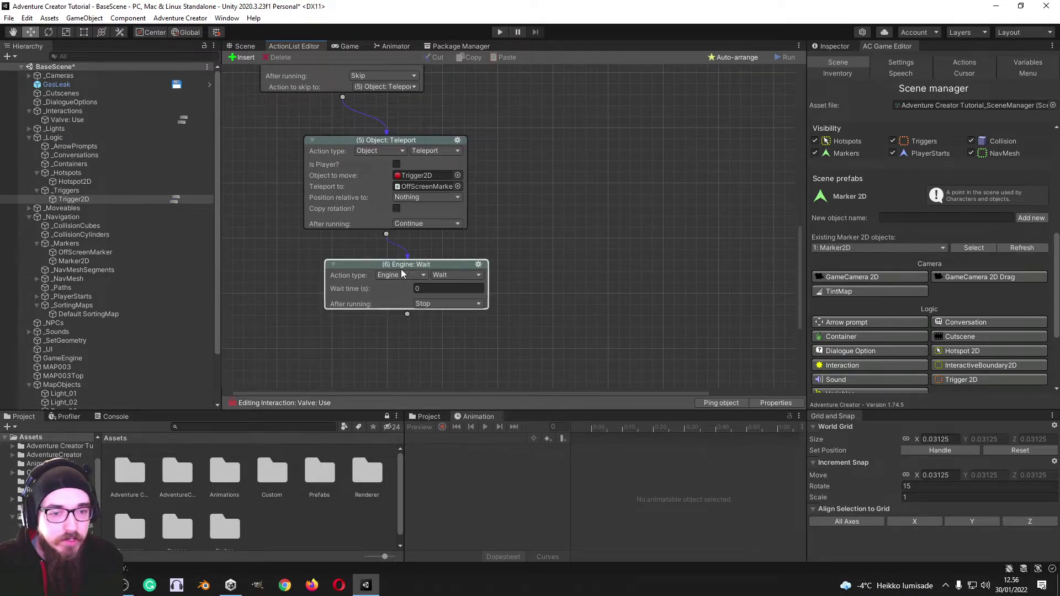
pyautogui.click(401, 275)
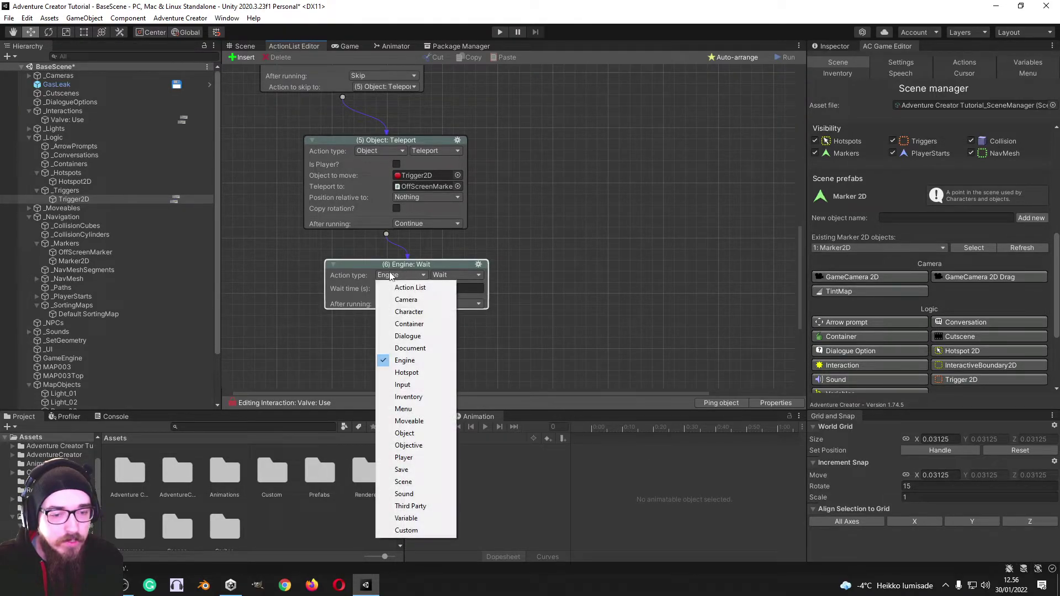
pyautogui.click(409, 434)
pyautogui.click(462, 275)
pyautogui.click(461, 457)
pyautogui.scroll(-5, 555, 205)
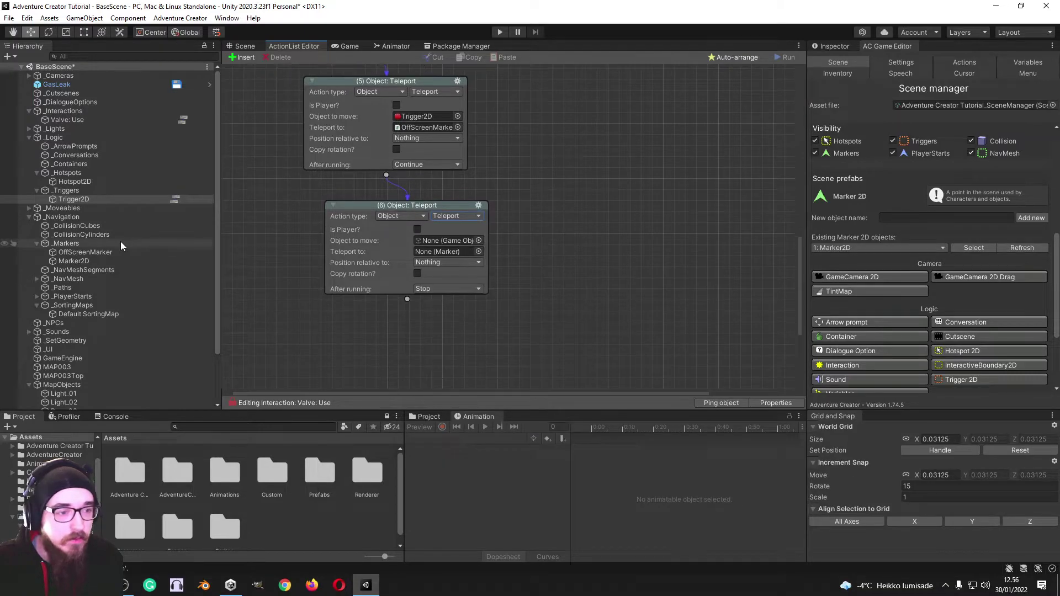
# Set the new Teleport action to move Hotspot2D to OffScreenMarker.
pyautogui.click(75, 182)
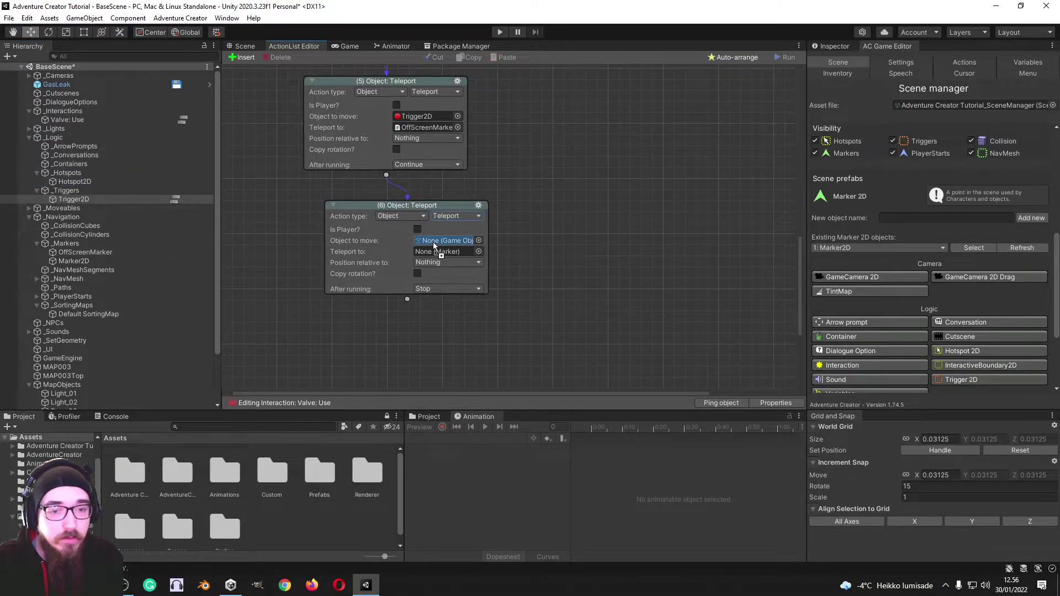
pyautogui.moveTo(433, 242); pyautogui.dragTo(434, 241)
pyautogui.click(478, 251)
pyautogui.doubleClick(526, 299)
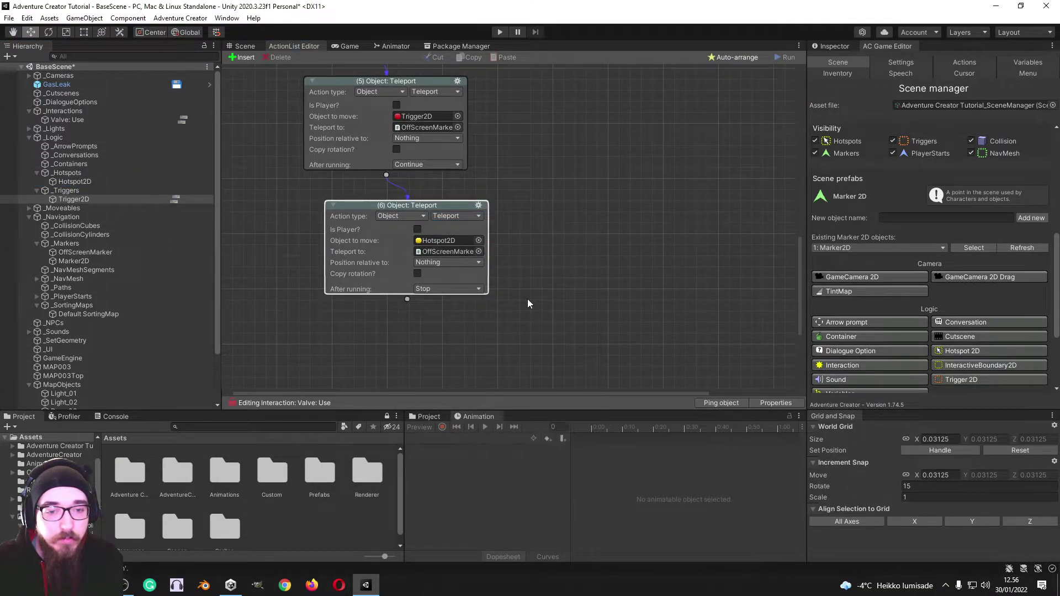
# Auto-arrange the actions of the Valve: Use interaction and save the scene.
pyautogui.scroll(3, 555, 221)
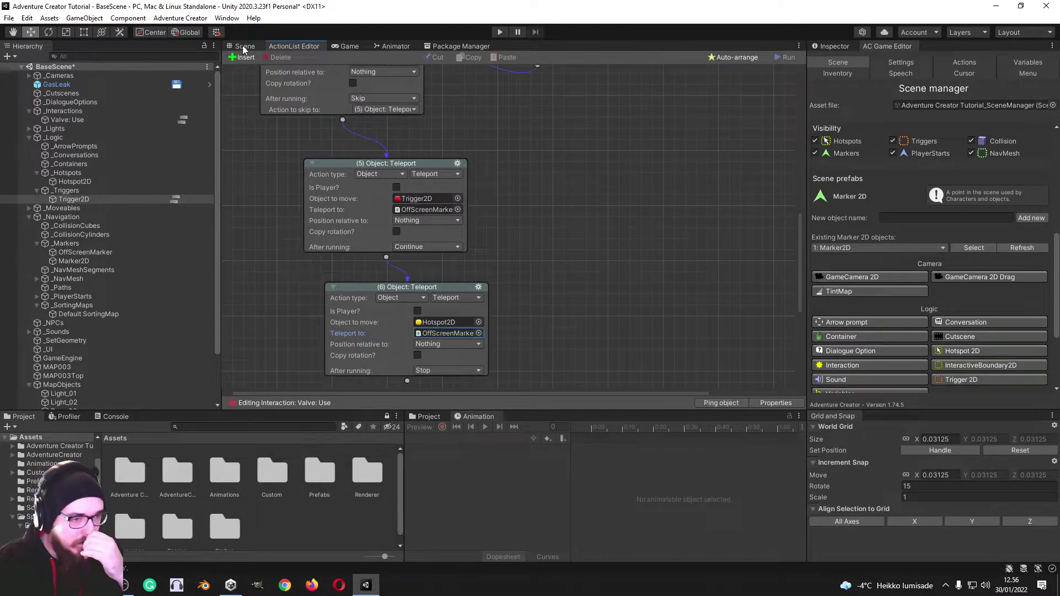
pyautogui.scroll(5, 515, 243)
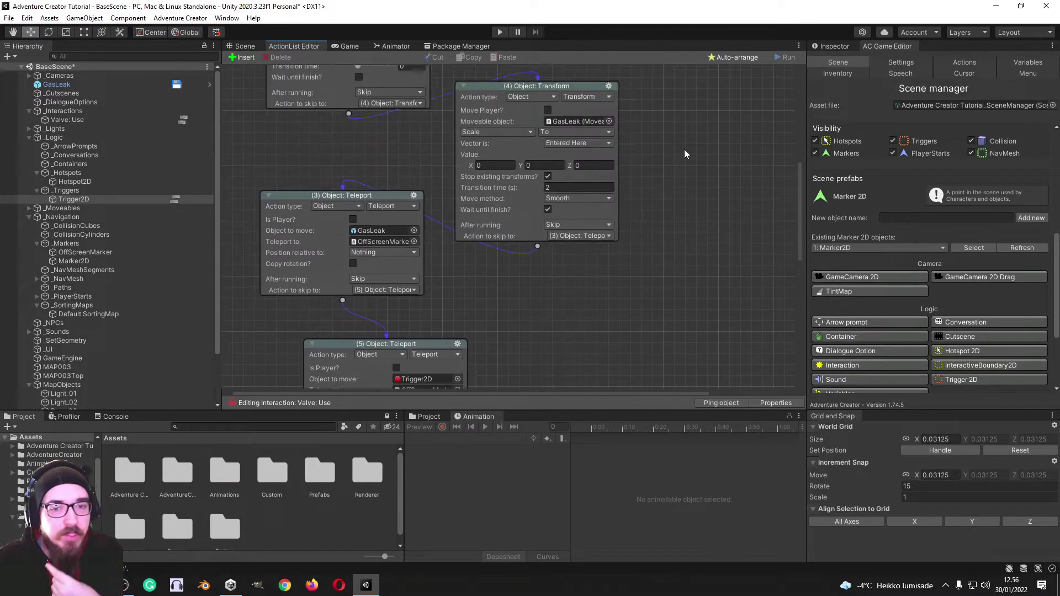
pyautogui.scroll(4, 662, 182)
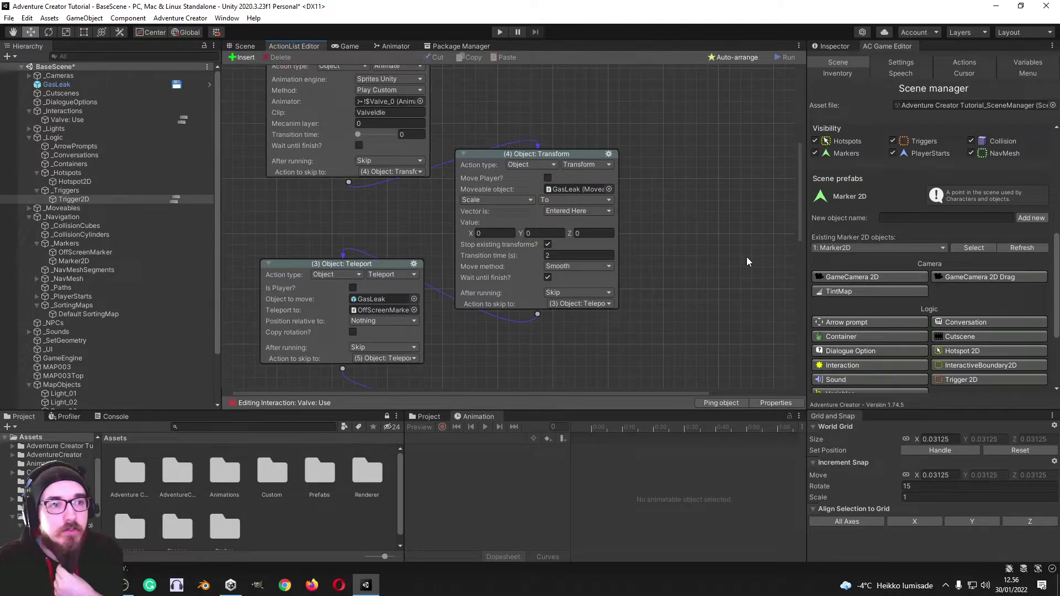
pyautogui.scroll(1, 701, 233)
pyautogui.scroll(3, 580, 166)
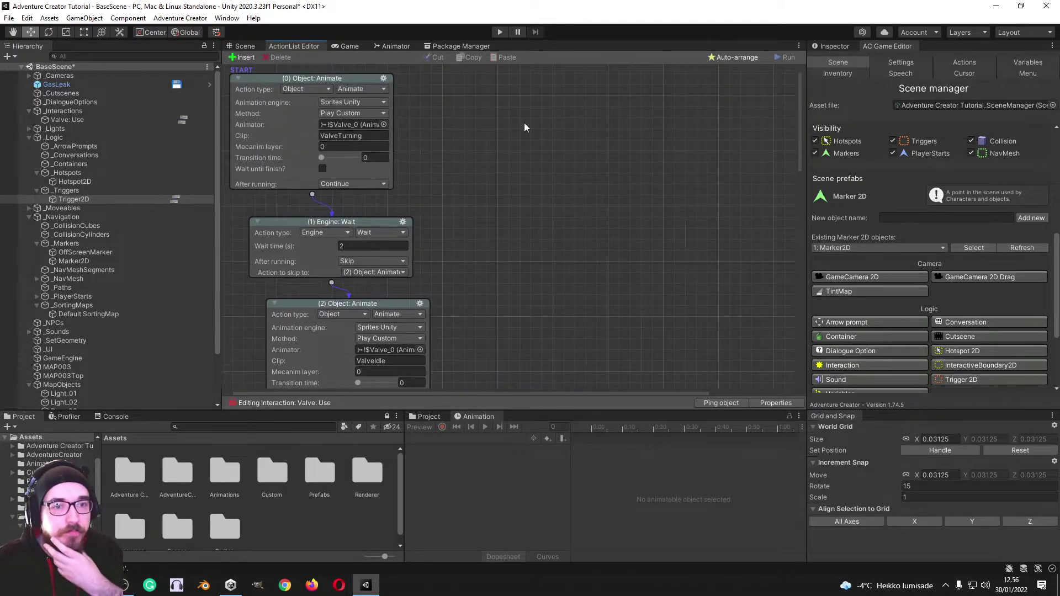
pyautogui.rightClick(568, 154)
pyautogui.click(596, 210)
pyautogui.scroll(-10, 597, 191)
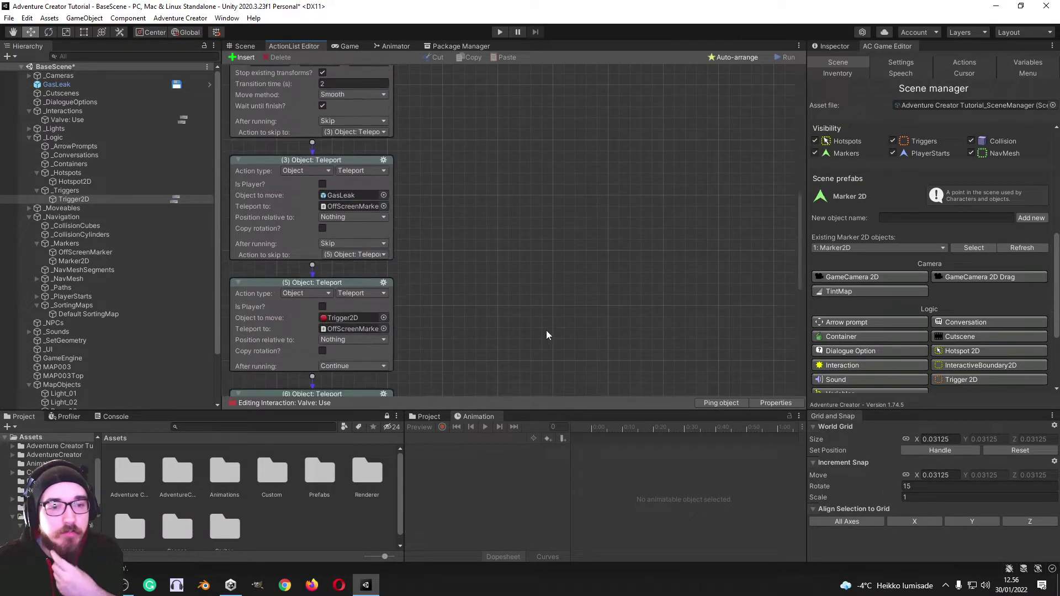
pyautogui.scroll(-1, 566, 297)
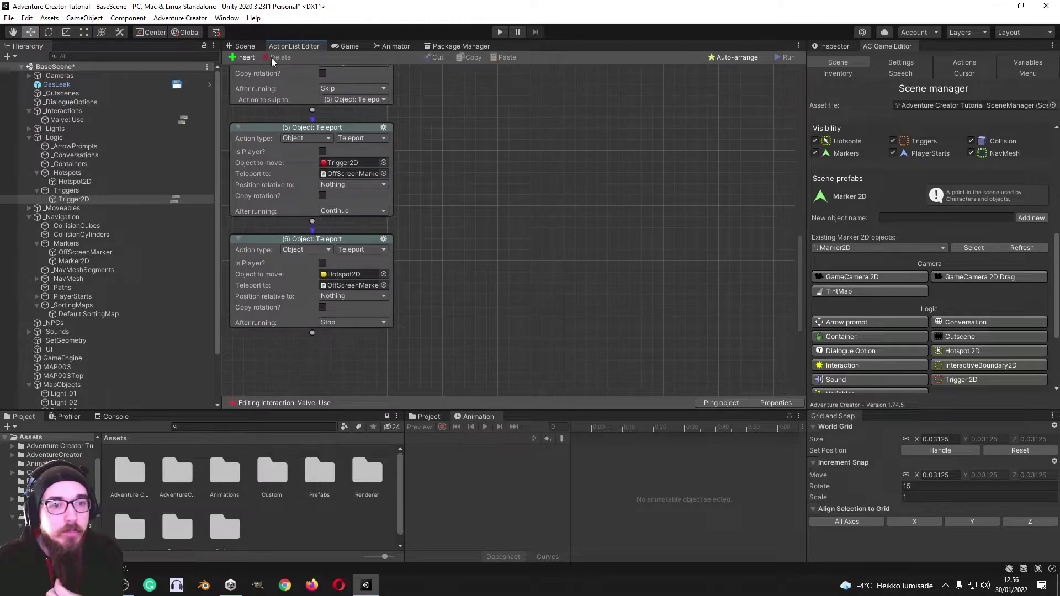
pyautogui.click(245, 45)
pyautogui.hotkey('ctrl', 's')
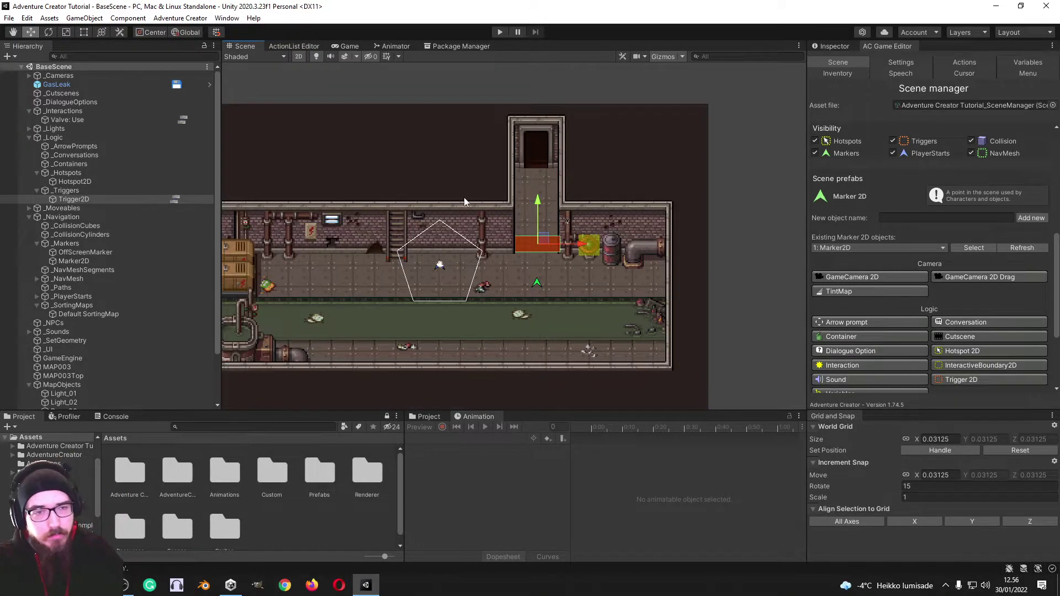
# Set the wait time of the Engine: Wait action in the Valve: Use interaction to 0.5 seconds.
pyautogui.scroll(5, 551, 228)
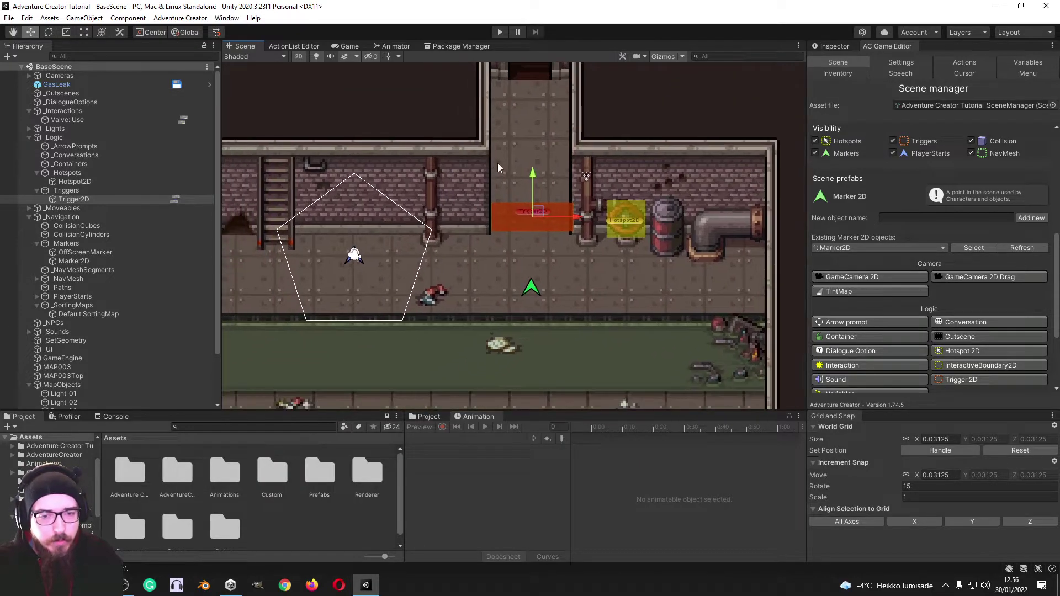
pyautogui.scroll(-6, 523, 197)
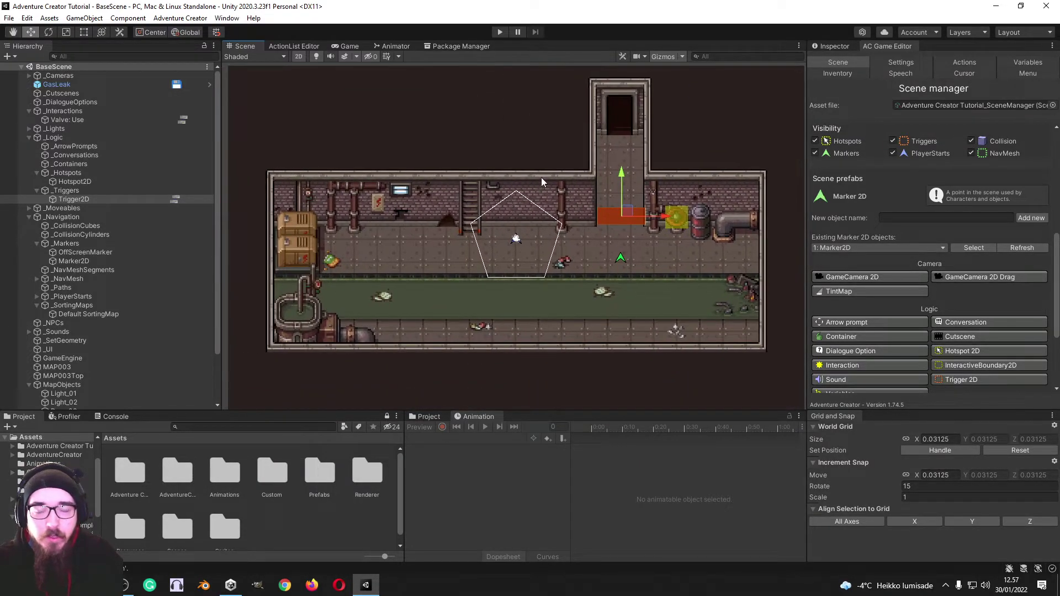
pyautogui.scroll(3, 530, 202)
pyautogui.click(533, 226)
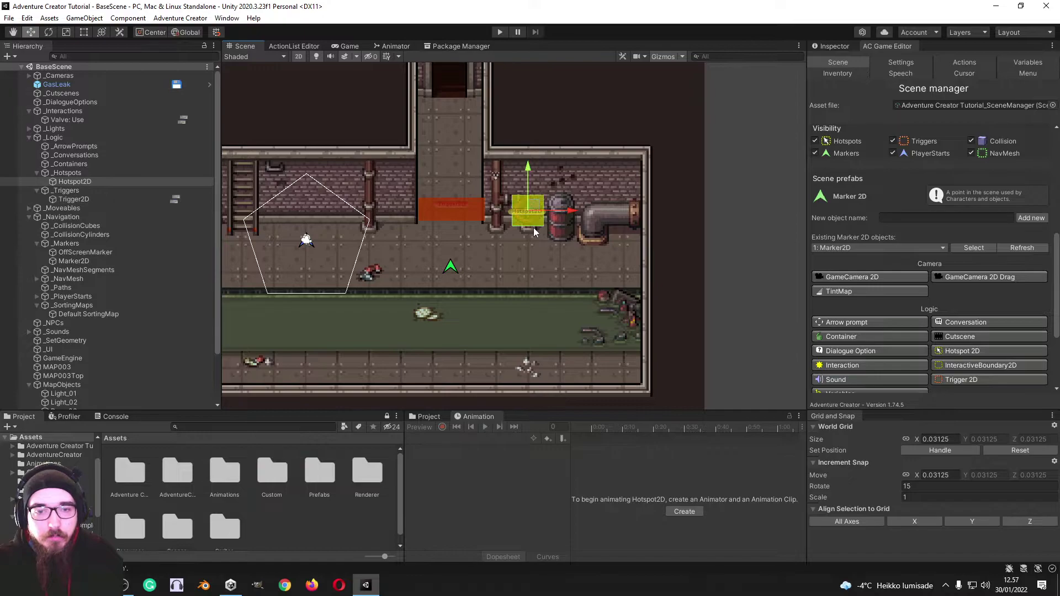
pyautogui.click(175, 200)
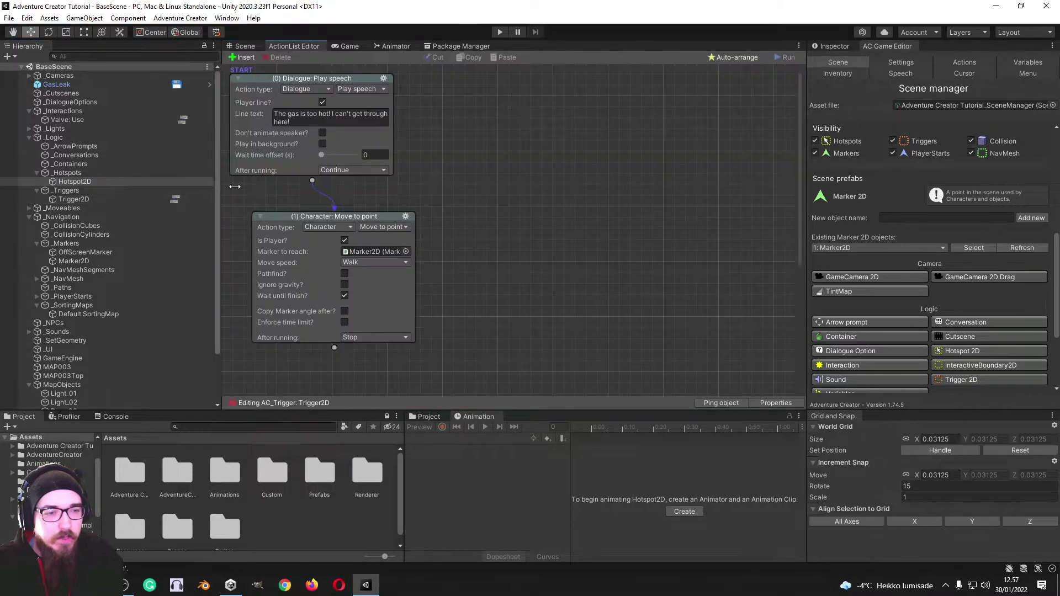
pyautogui.click(177, 121)
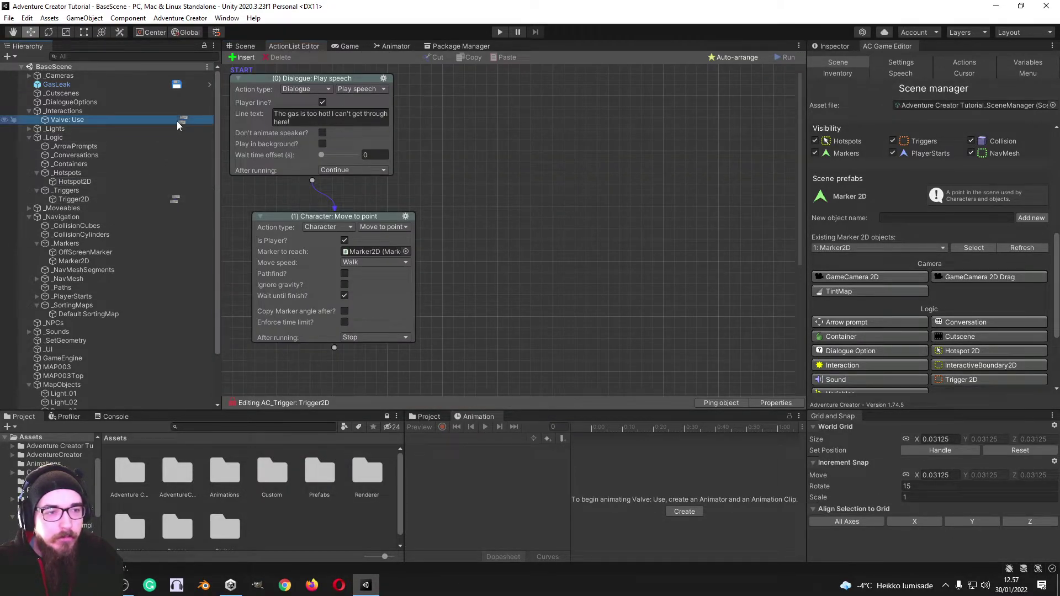
pyautogui.scroll(-5, 478, 151)
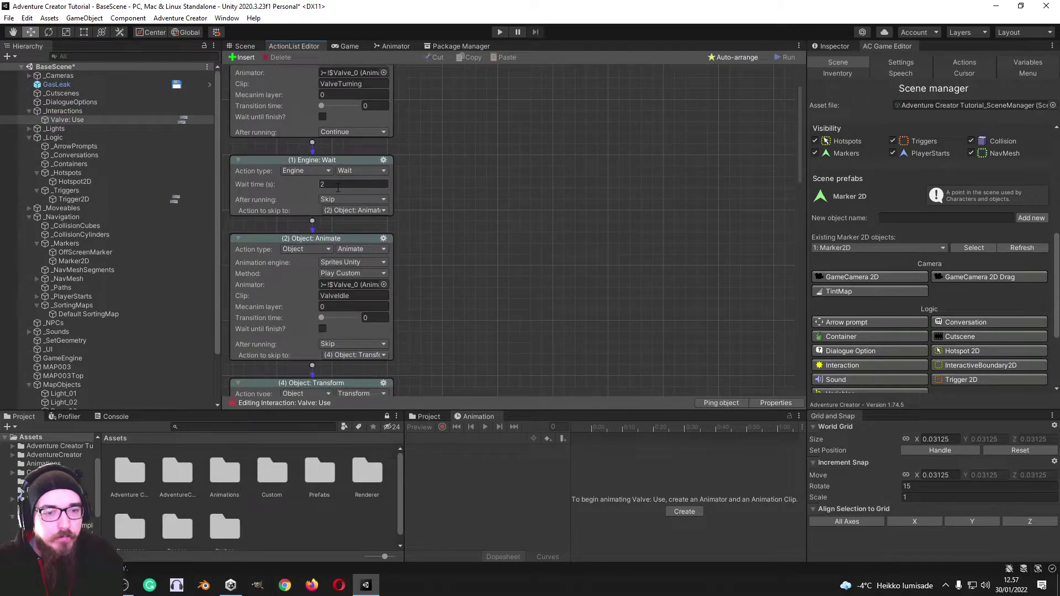
pyautogui.write('0.5')
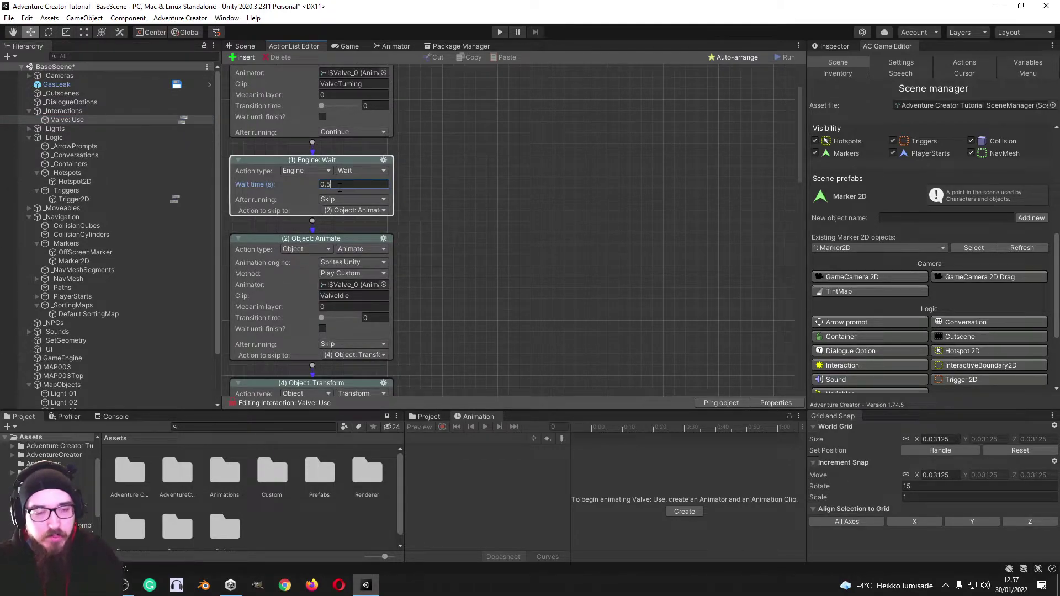
# Review the remaining actions of the Valve: Use interaction, then return to the scene and save it.
pyautogui.scroll(-3, 515, 184)
pyautogui.scroll(-10, 485, 224)
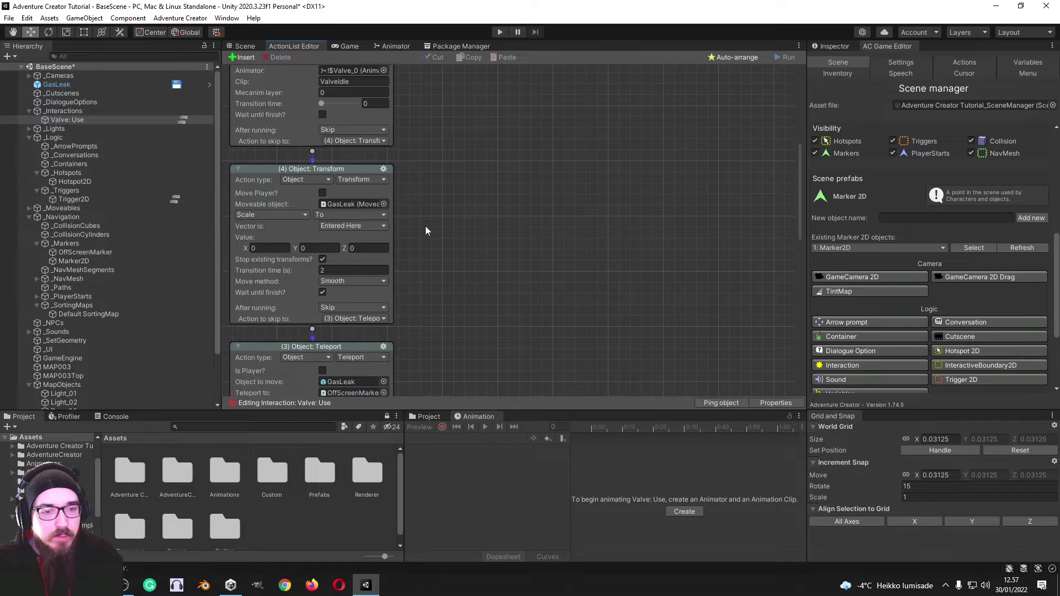
pyautogui.scroll(-7, 452, 285)
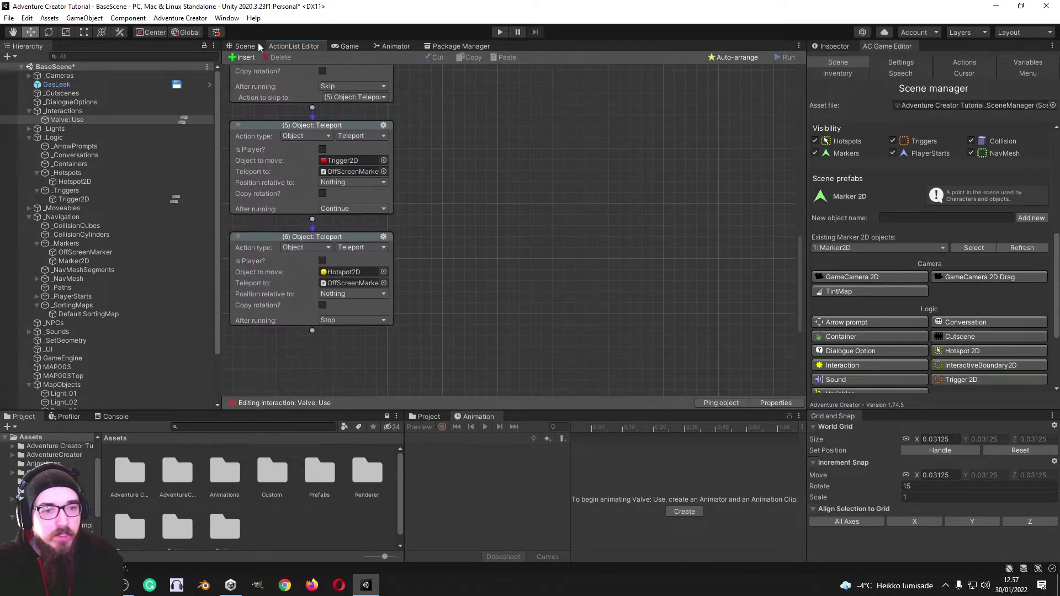
pyautogui.scroll(6, 434, 174)
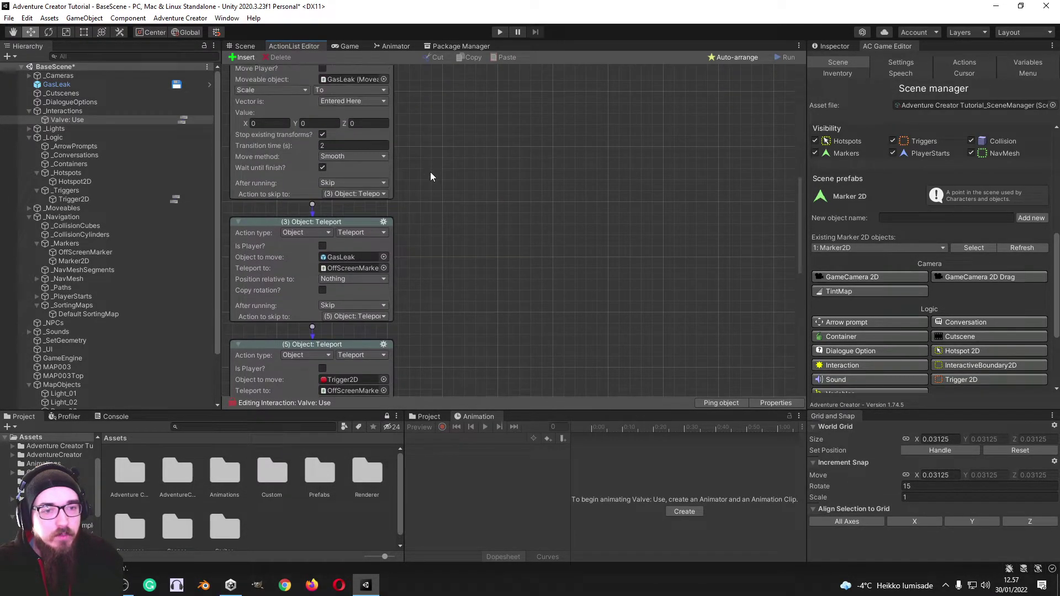
pyautogui.scroll(-4, 426, 206)
pyautogui.click(246, 48)
pyautogui.hotkey('ctrl', 's')
# Create an empty GameObject under _CollisionCubes in the _Navigation group.
pyautogui.moveTo(349, 272); pyautogui.dragTo(481, 255, button='middle')
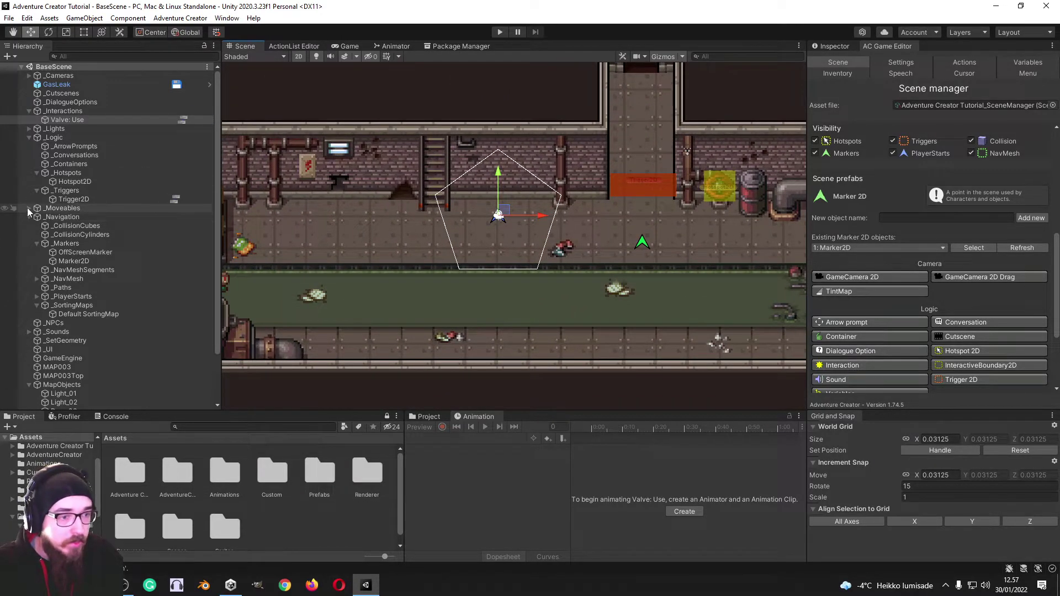
pyautogui.click(29, 209)
pyautogui.click(70, 235)
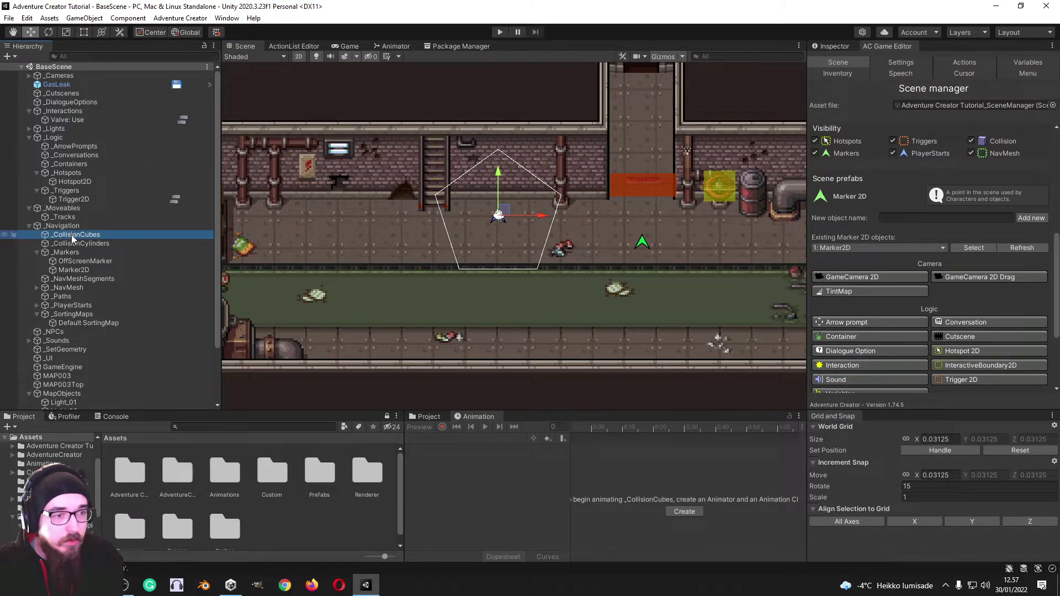
pyautogui.rightClick(72, 239)
pyautogui.click(130, 344)
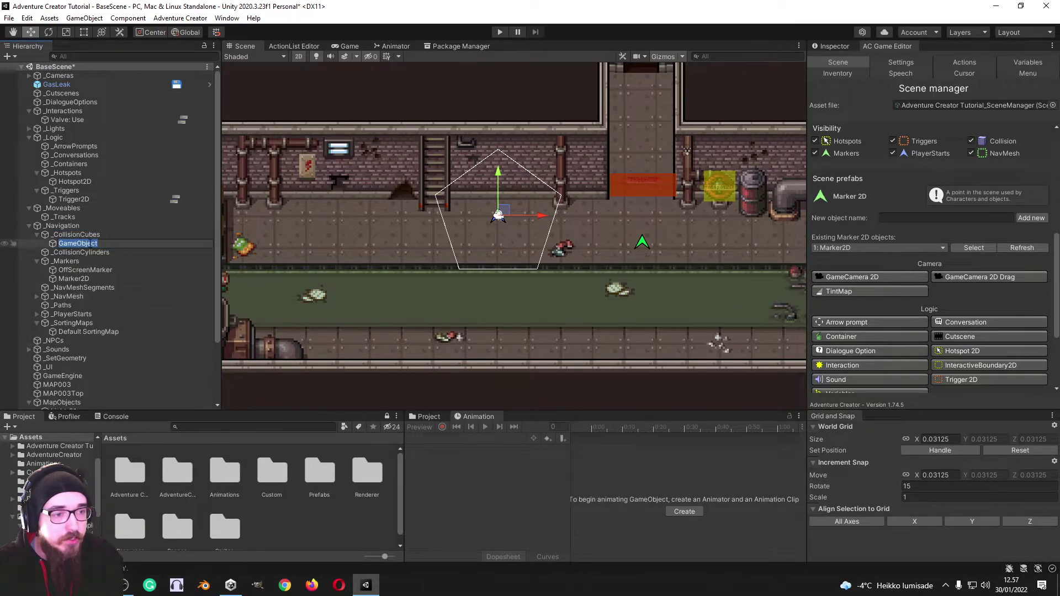
# Add an Edge Collider 2D component to the new GameObject and enable editing of its shape.
pyautogui.click(836, 47)
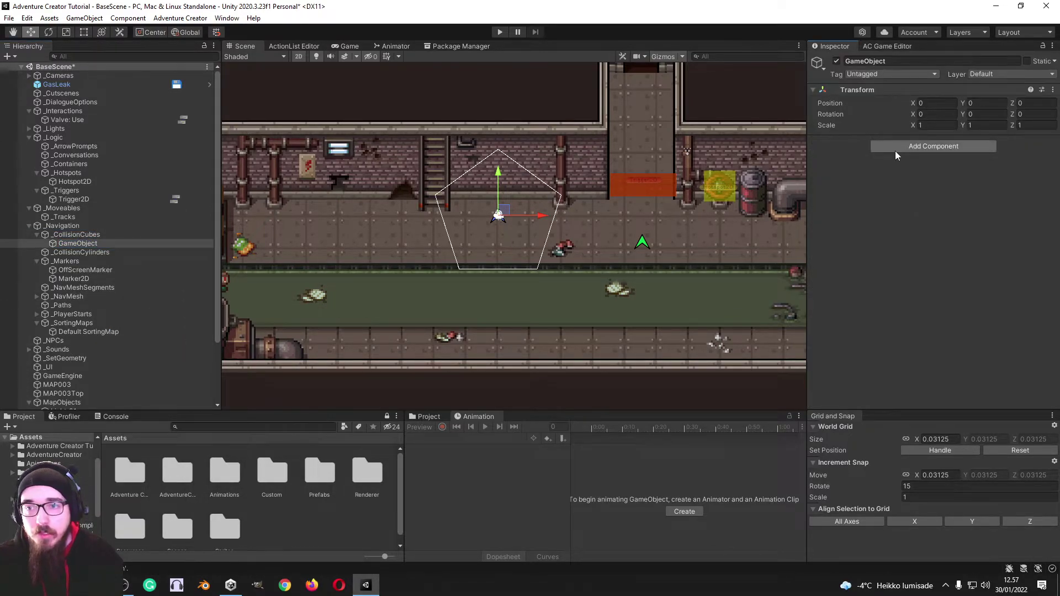
pyautogui.click(928, 147)
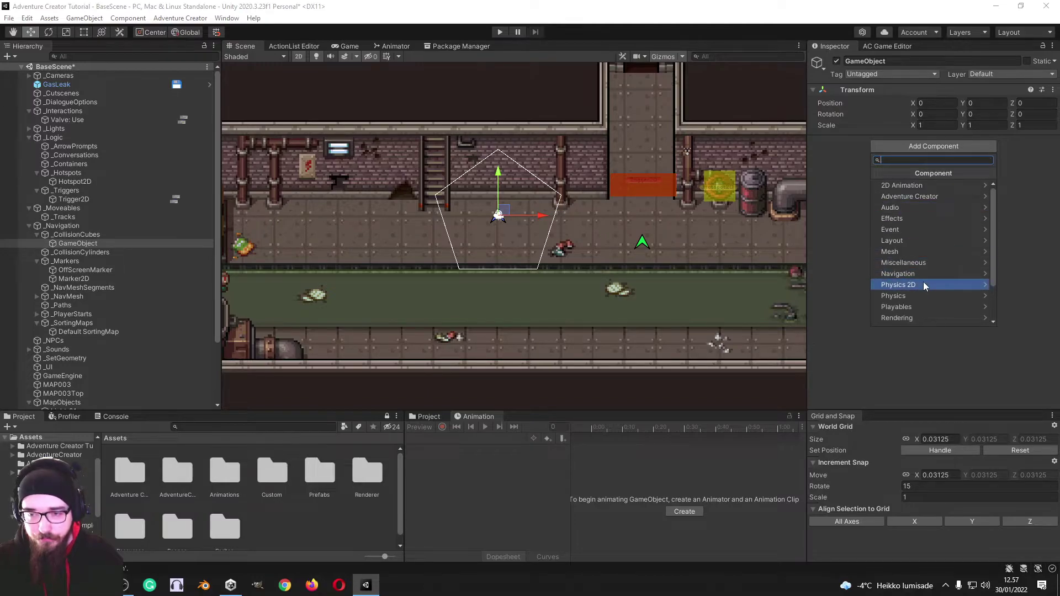
pyautogui.click(923, 283)
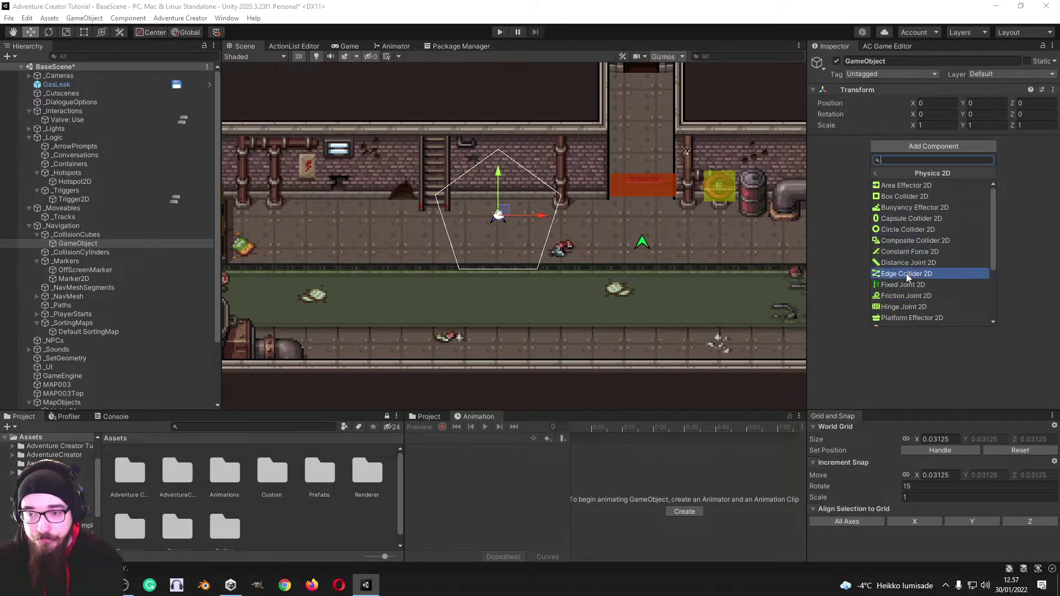
pyautogui.click(908, 276)
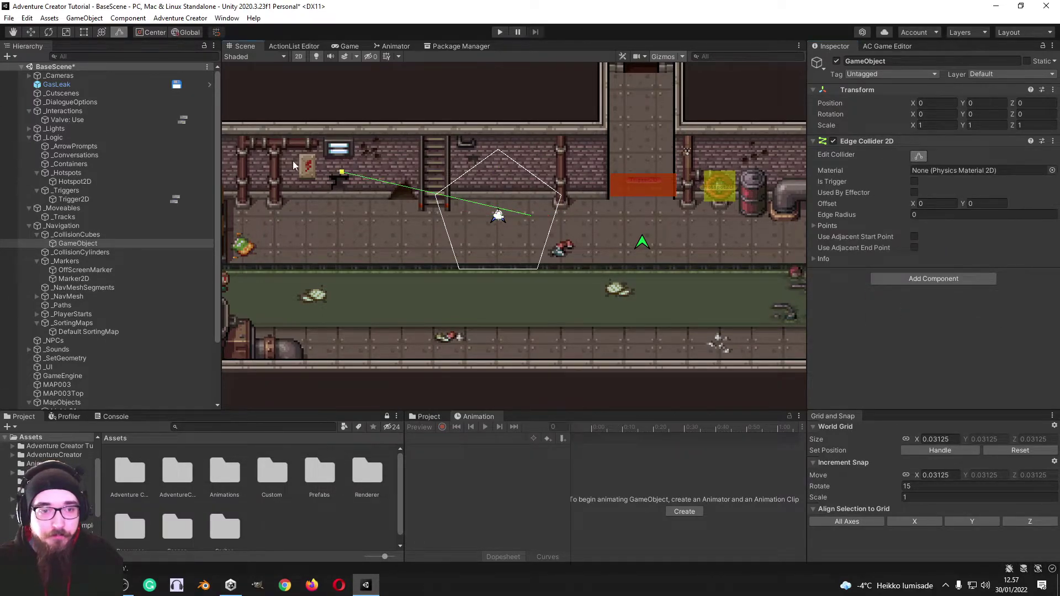
# Fit the edge collider along the base of the back wall, from the crates to the corridor's left corner and up to the doorway.
pyautogui.moveTo(344, 200); pyautogui.dragTo(408, 190, button='middle')
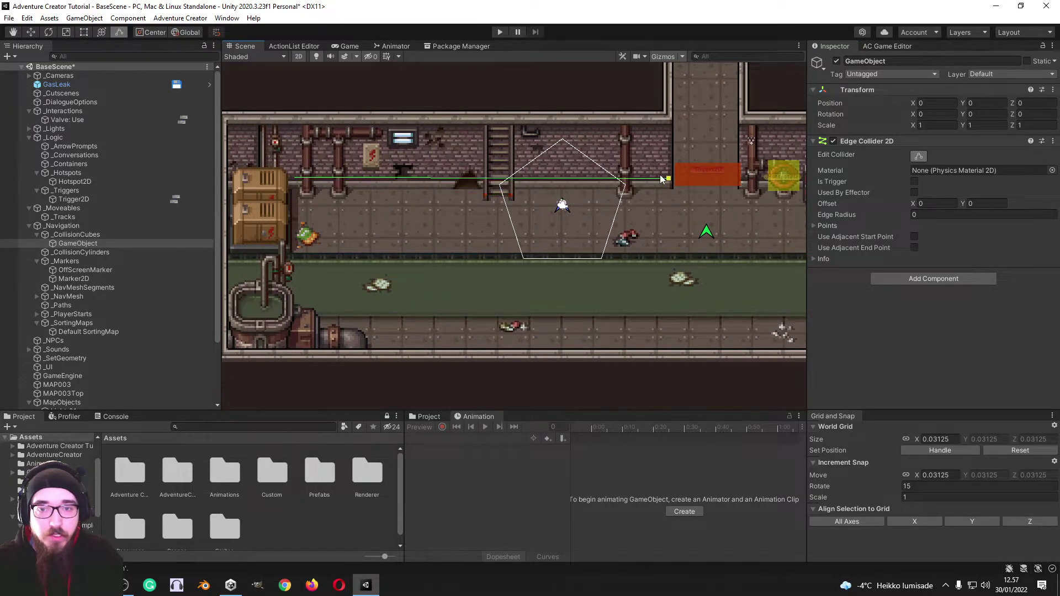
pyautogui.moveTo(661, 177); pyautogui.dragTo(558, 253, button='middle')
pyautogui.moveTo(554, 254); pyautogui.dragTo(579, 115)
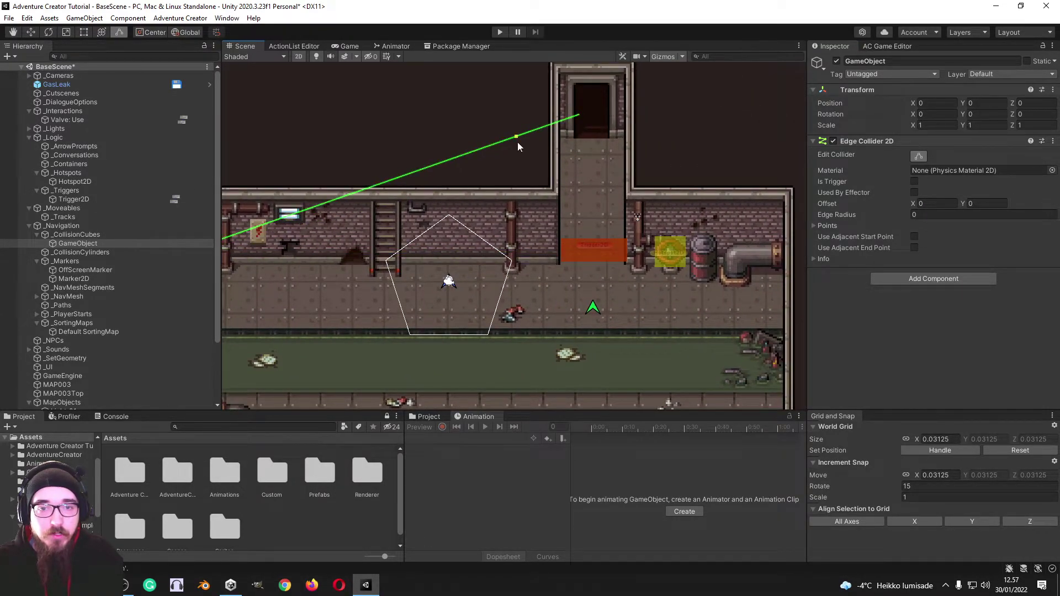
pyautogui.moveTo(518, 143); pyautogui.dragTo(561, 262)
pyautogui.moveTo(450, 248); pyautogui.dragTo(556, 219, button='middle')
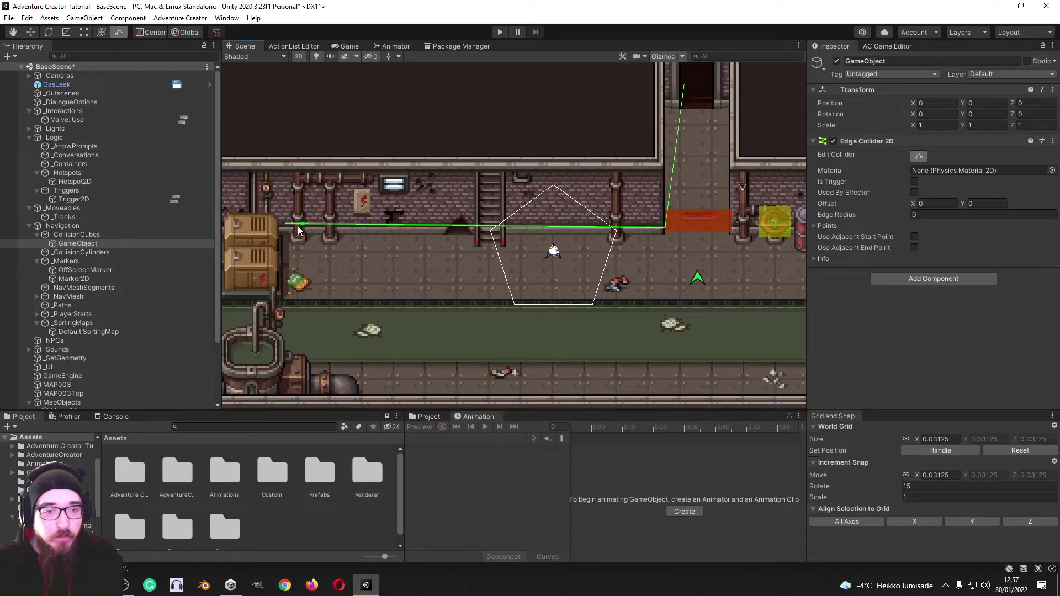
# Fit the edge collider up and around the corridor doorway, down its other side, and past the valve, barrel and pipe to the right-hand wall.
pyautogui.moveTo(608, 195); pyautogui.dragTo(457, 223, button='middle')
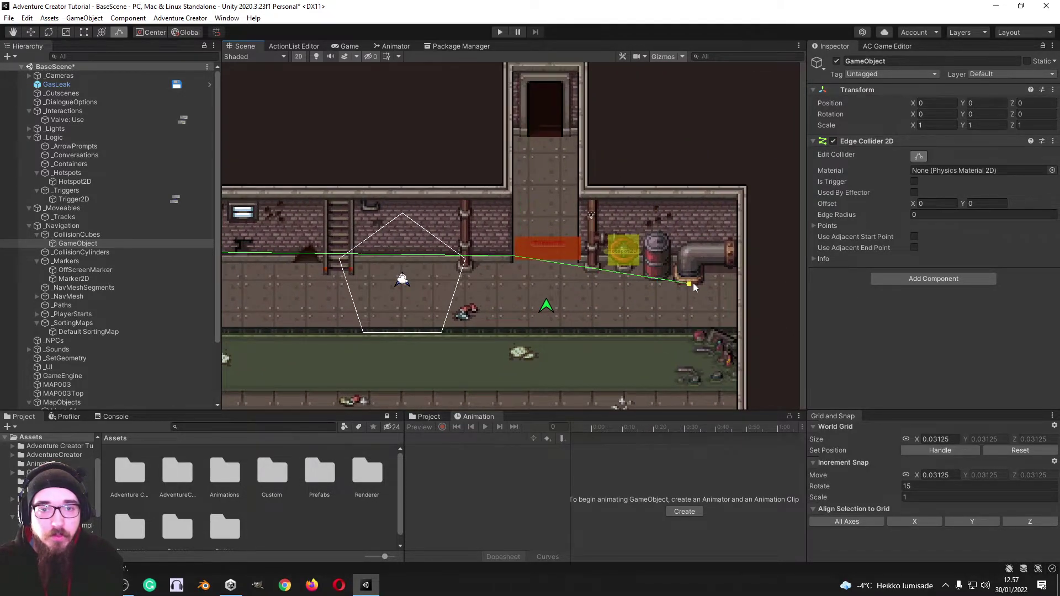
pyautogui.moveTo(577, 266); pyautogui.dragTo(515, 124)
pyautogui.moveTo(560, 165); pyautogui.dragTo(580, 132)
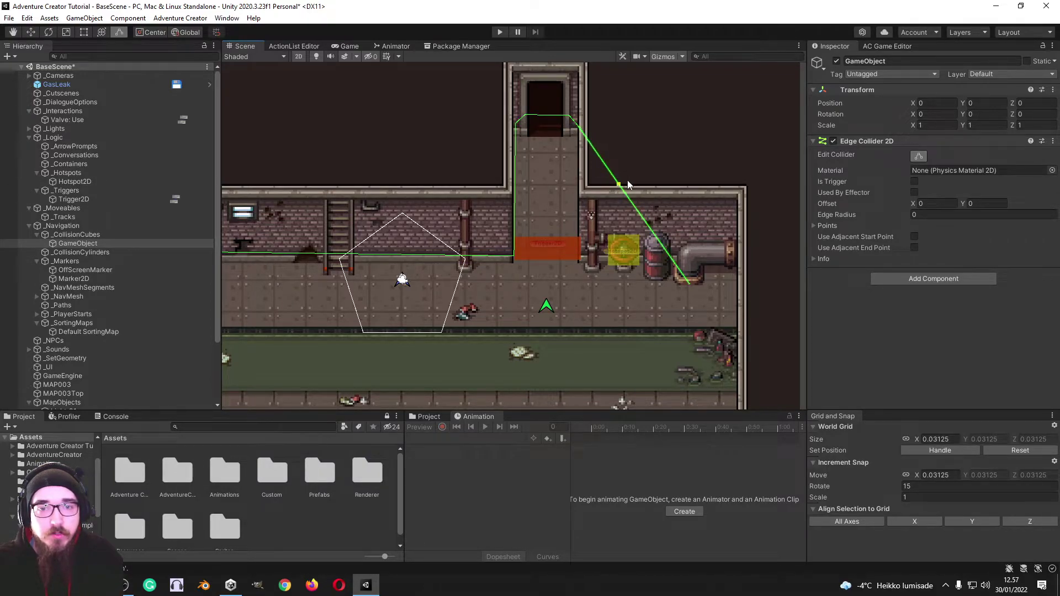
pyautogui.moveTo(628, 184); pyautogui.dragTo(588, 254)
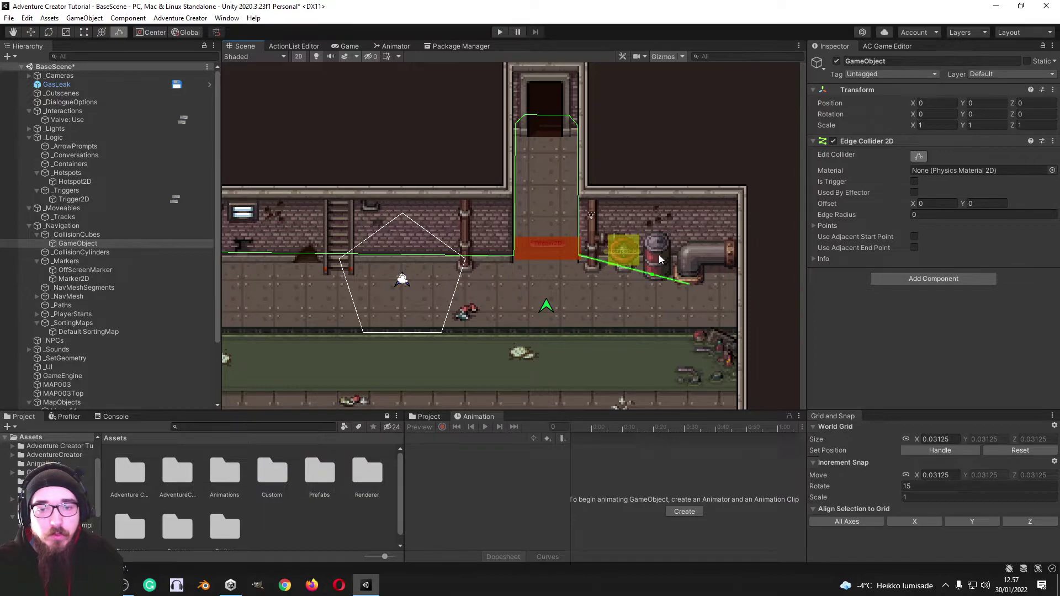
pyautogui.moveTo(691, 310); pyautogui.dragTo(669, 245, button='middle')
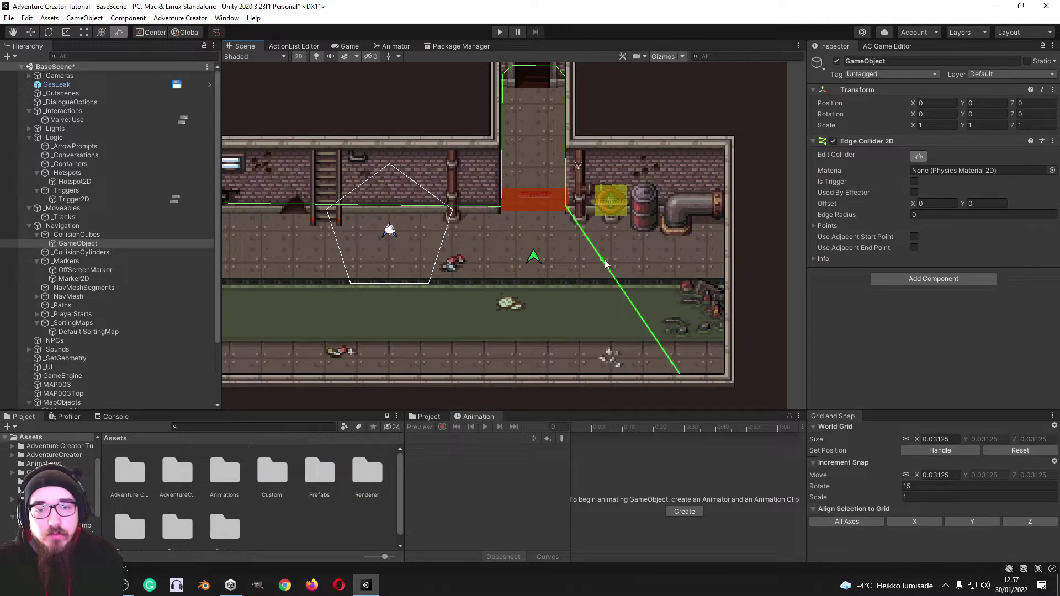
pyautogui.moveTo(605, 262); pyautogui.dragTo(721, 220)
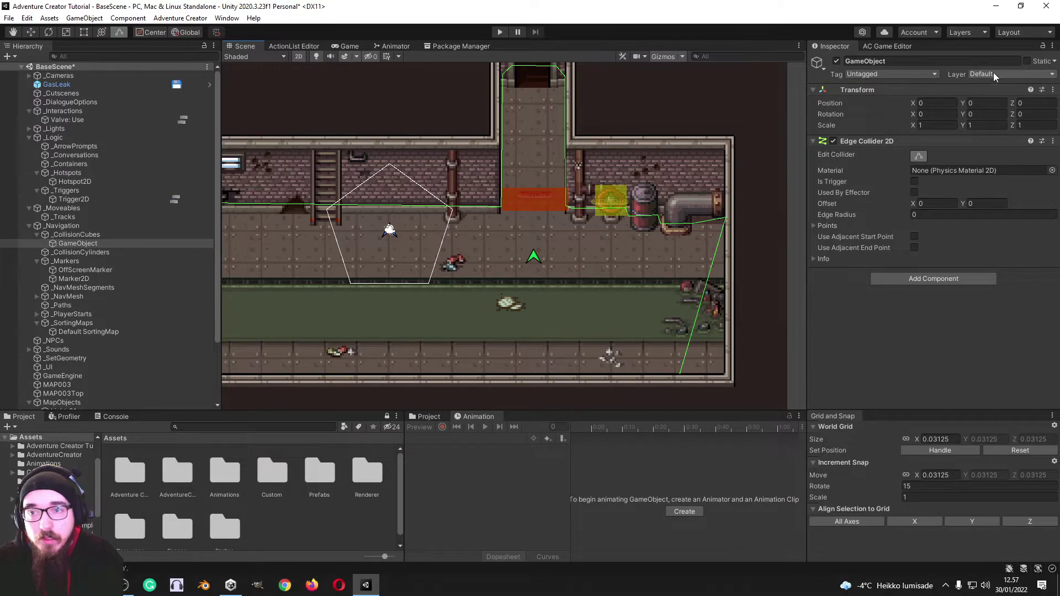
# Continue the edge collider down the right-hand wall and along the walkway's canal-side edge, and adjust its back-wall start near the crates.
pyautogui.moveTo(751, 228); pyautogui.dragTo(777, 131, button='middle')
pyautogui.scroll(1, 726, 213)
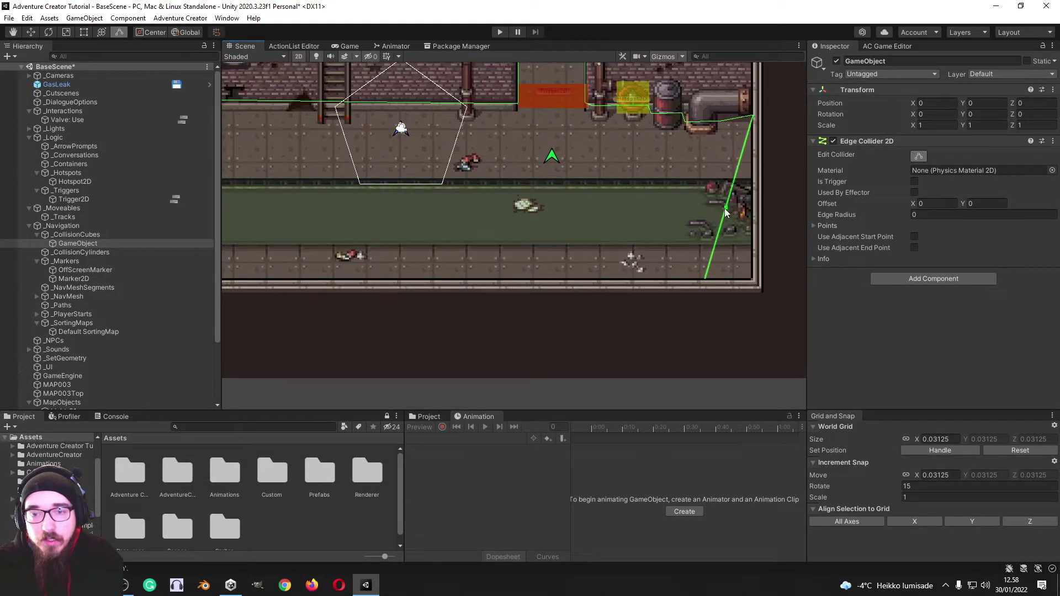
pyautogui.moveTo(725, 258); pyautogui.dragTo(766, 293, button='middle')
pyautogui.moveTo(495, 249); pyautogui.dragTo(282, 221)
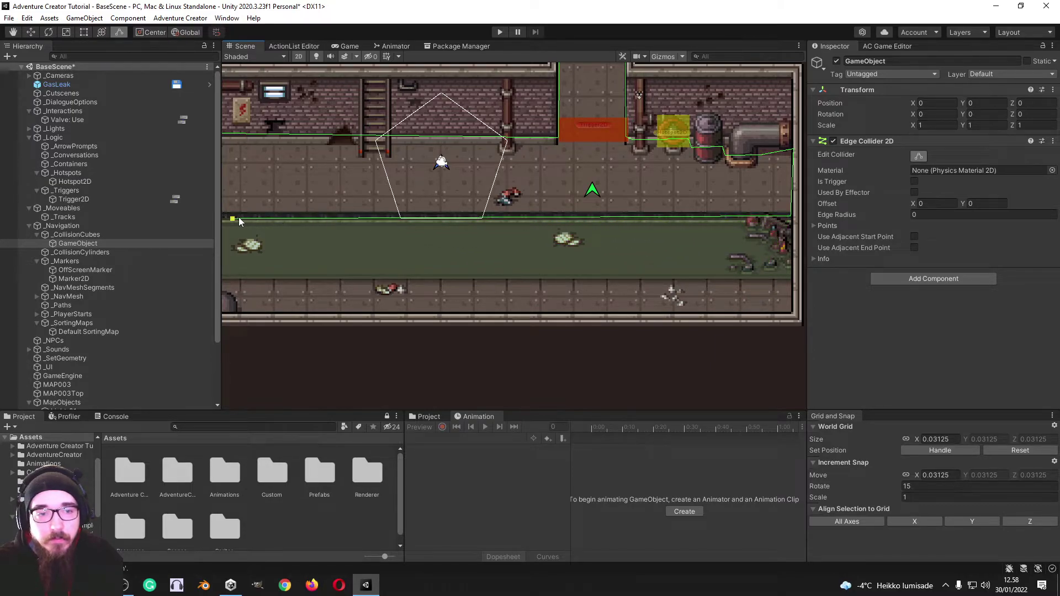
pyautogui.moveTo(792, 219); pyautogui.dragTo(791, 208)
pyautogui.moveTo(633, 205); pyautogui.dragTo(837, 229, button='middle')
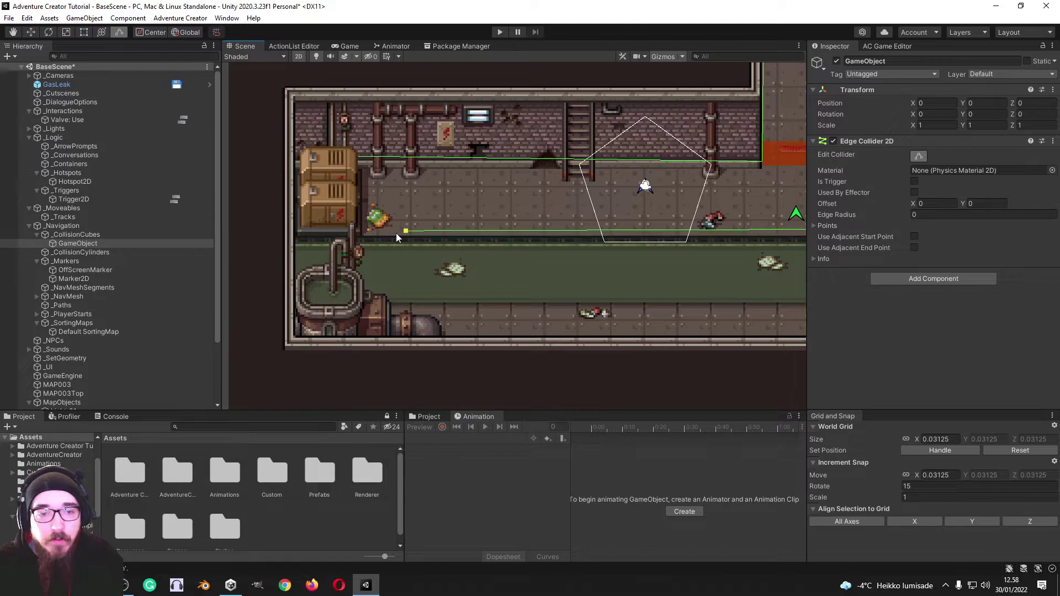
pyautogui.moveTo(402, 165); pyautogui.dragTo(436, 161)
# Move PlayerStart2D to the foot of the ladder, at about X -0.944, Y -0.083.
pyautogui.moveTo(644, 183); pyautogui.dragTo(467, 190, button='middle')
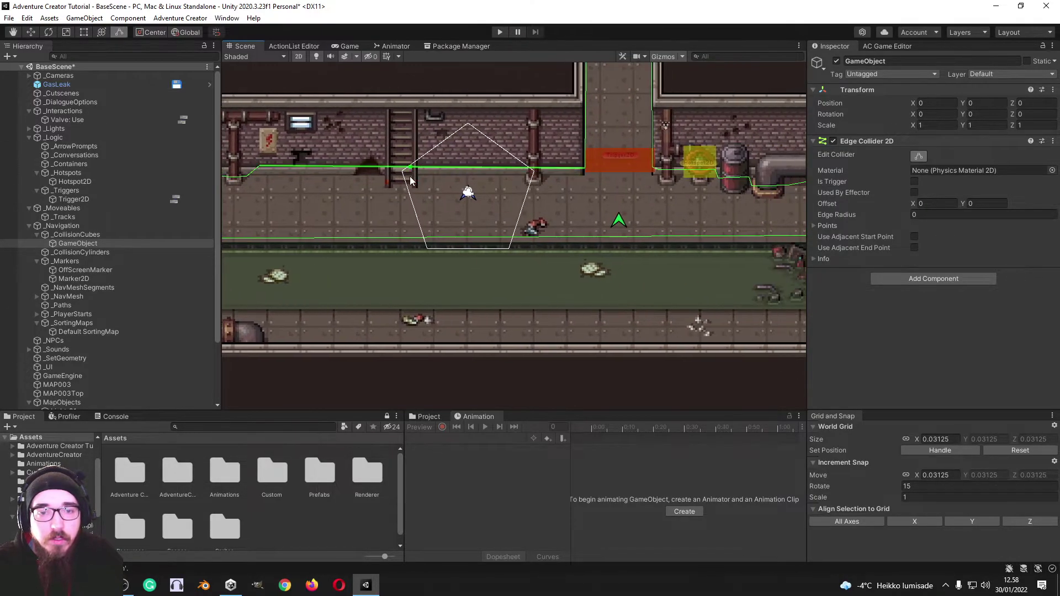
pyautogui.scroll(-1, 491, 205)
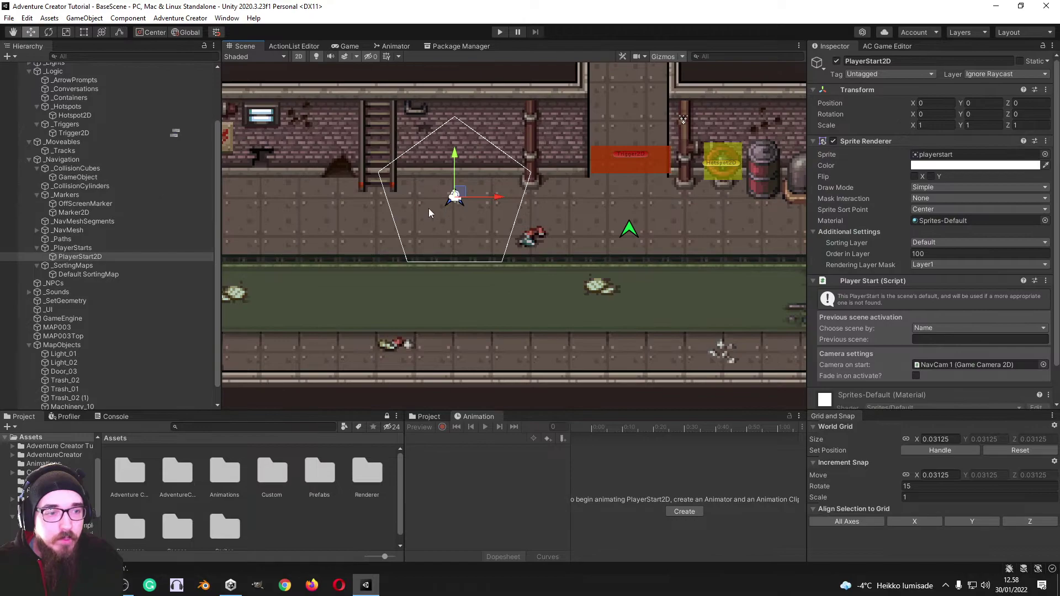
pyautogui.moveTo(417, 198); pyautogui.dragTo(423, 200)
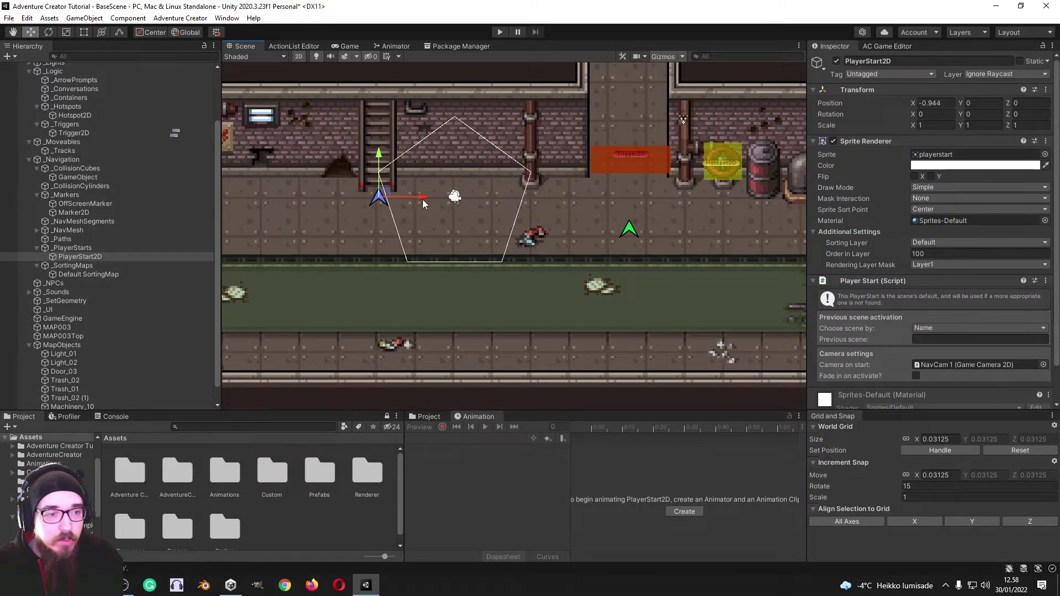
pyautogui.moveTo(380, 157); pyautogui.dragTo(380, 164)
pyautogui.moveTo(425, 212); pyautogui.dragTo(460, 231, button='middle')
# Playtest the scene by walking along the back wall to the valve and using it, then stop the game.
pyautogui.hotkey('ctrl', 'p')
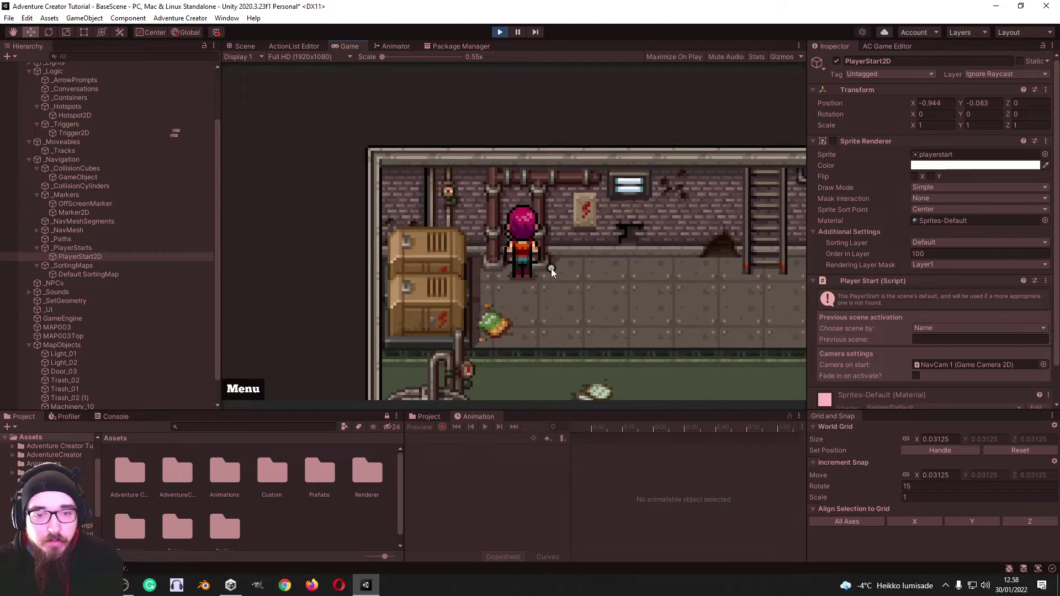
pyautogui.press('d')
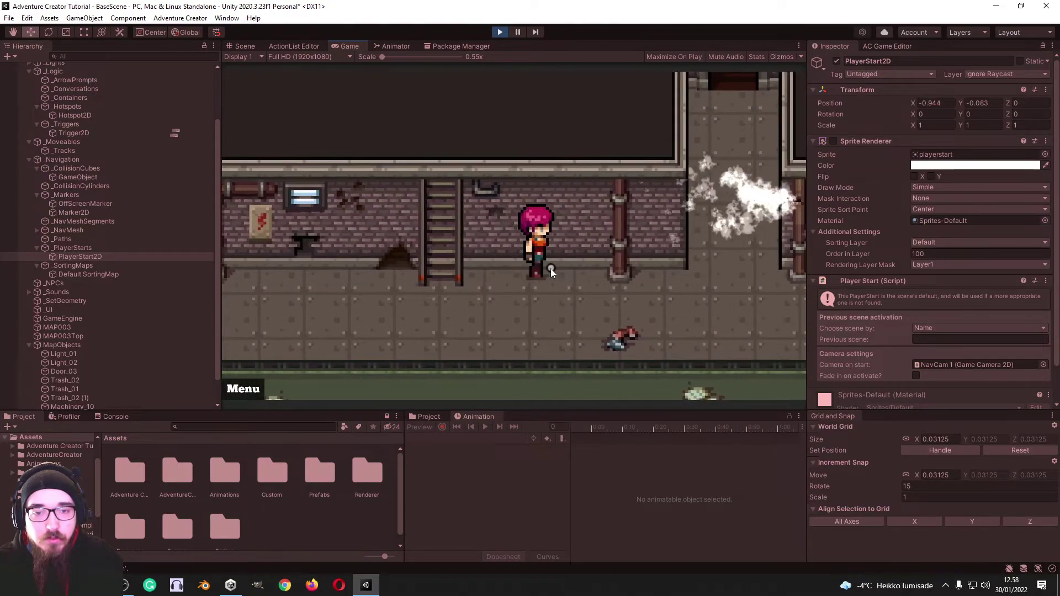
pyautogui.press('w')
pyautogui.press('d')
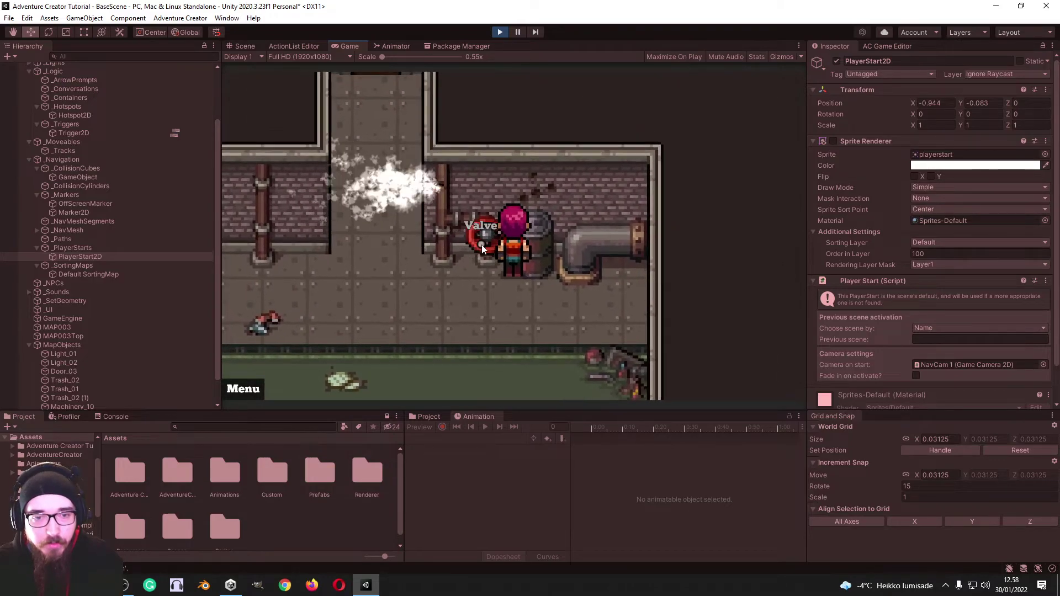
pyautogui.click(475, 235)
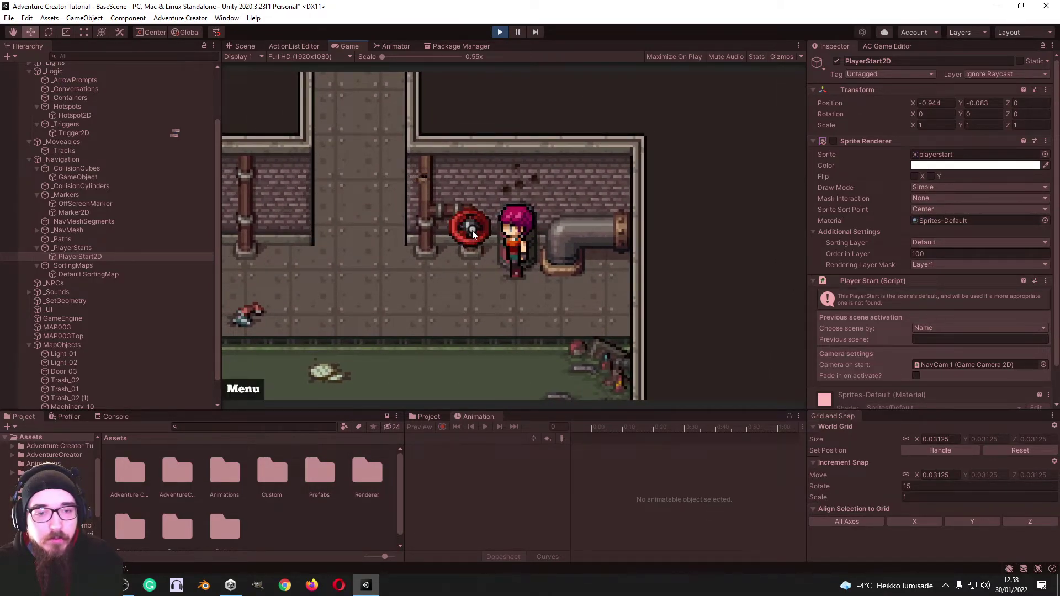
pyautogui.press('a')
pyautogui.click(500, 31)
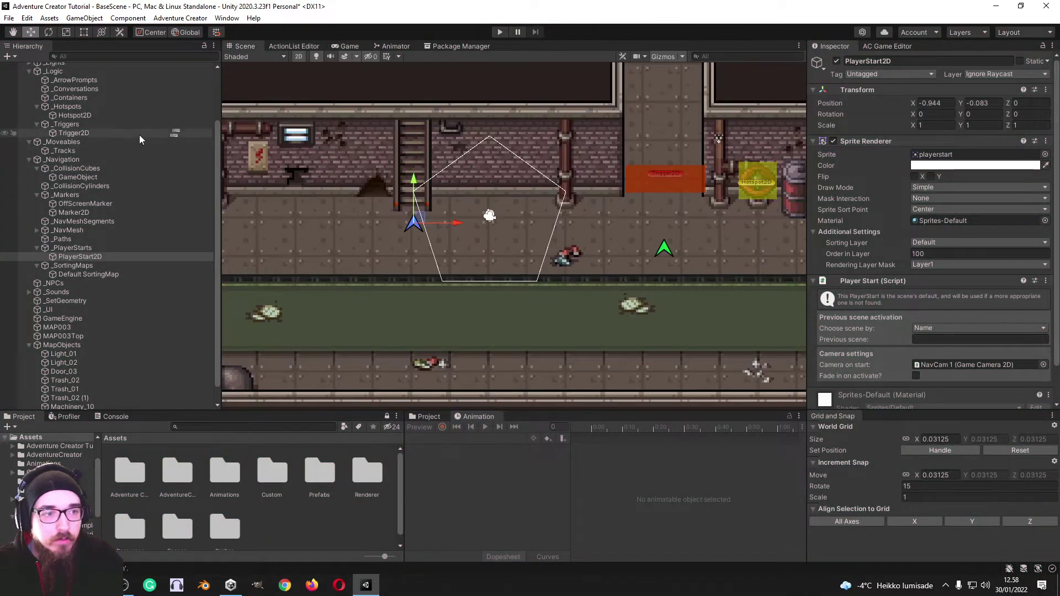
# In the Valve: Use interaction, detach the ValveIdle Object: Animate action and link Engine: Wait directly to the GasLeak Object: Transform action.
pyautogui.scroll(3, 175, 132)
pyautogui.click(183, 120)
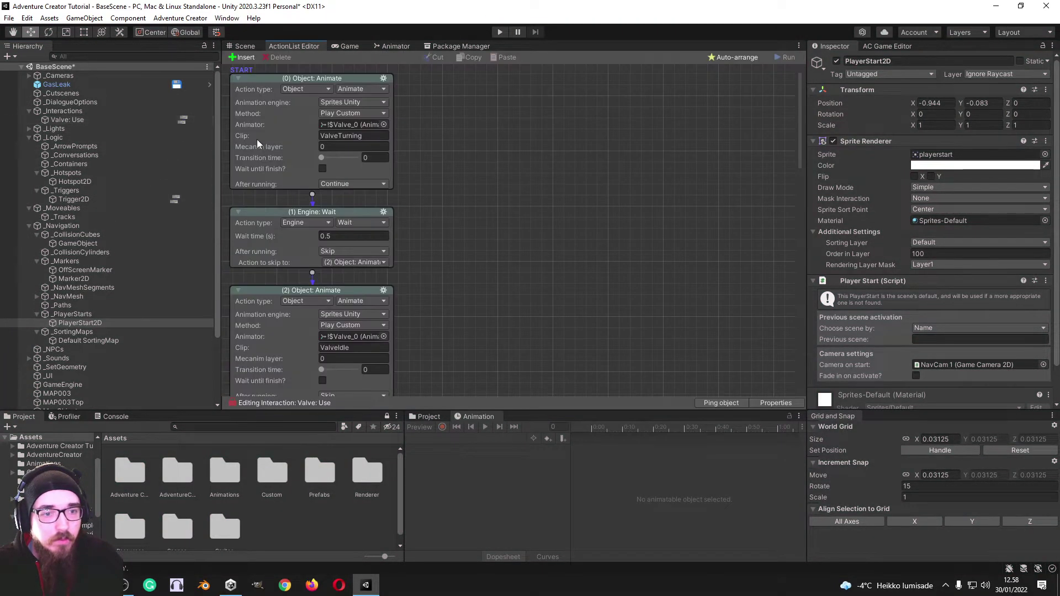
pyautogui.scroll(-2, 492, 187)
pyautogui.scroll(-3, 469, 232)
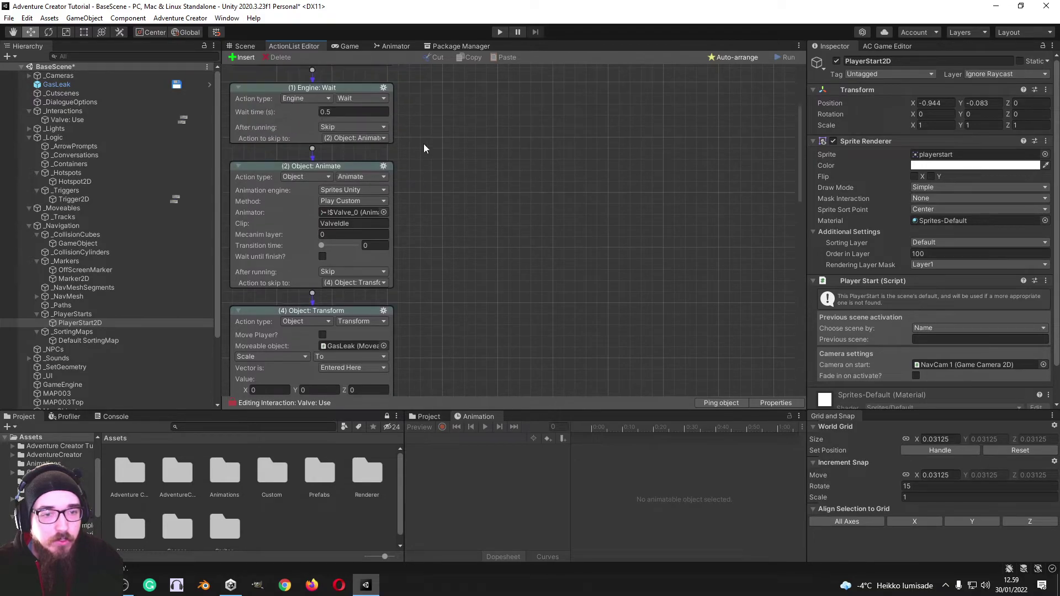
pyautogui.moveTo(327, 164); pyautogui.dragTo(555, 172)
pyautogui.scroll(-4, 314, 296)
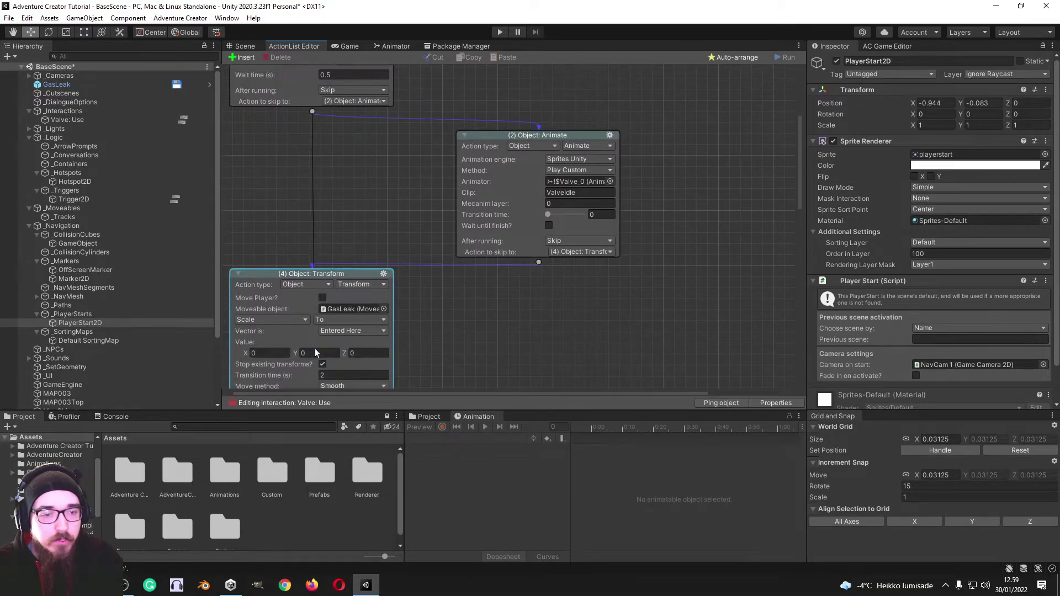
pyautogui.scroll(1, 541, 249)
pyautogui.moveTo(546, 221); pyautogui.dragTo(546, 221)
pyautogui.scroll(3, 539, 229)
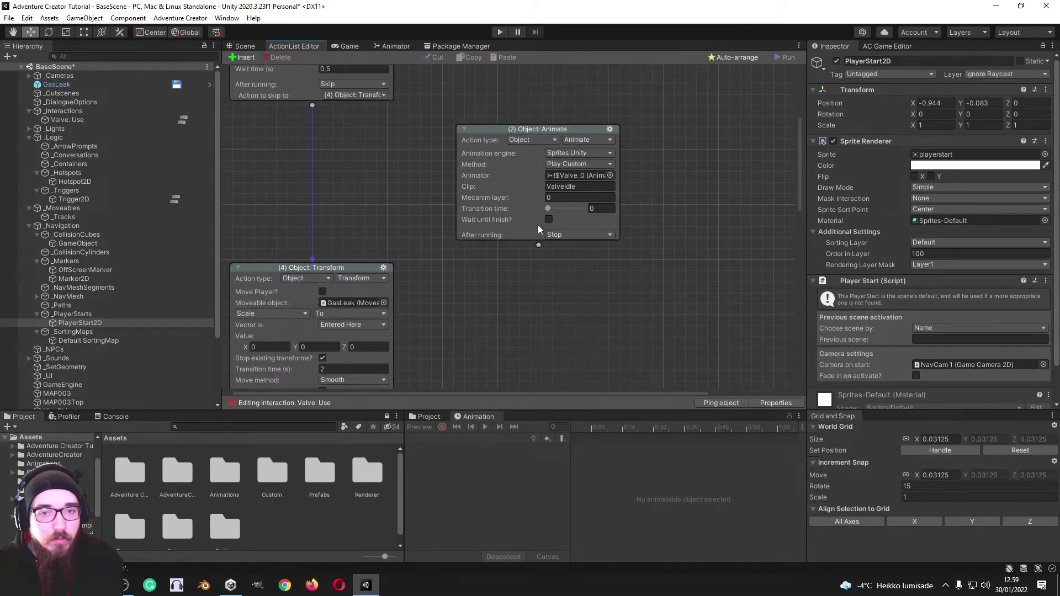
# Move the ValveIdle Object: Animate action to the end of the list, beside the Hotspot2D Teleport action.
pyautogui.moveTo(497, 128); pyautogui.dragTo(493, 366)
pyautogui.scroll(-13, 492, 366)
pyautogui.moveTo(480, 169); pyautogui.dragTo(478, 348)
pyautogui.scroll(-10, 476, 346)
pyautogui.moveTo(478, 154); pyautogui.dragTo(465, 285)
pyautogui.moveTo(465, 284); pyautogui.dragTo(452, 132, button='middle')
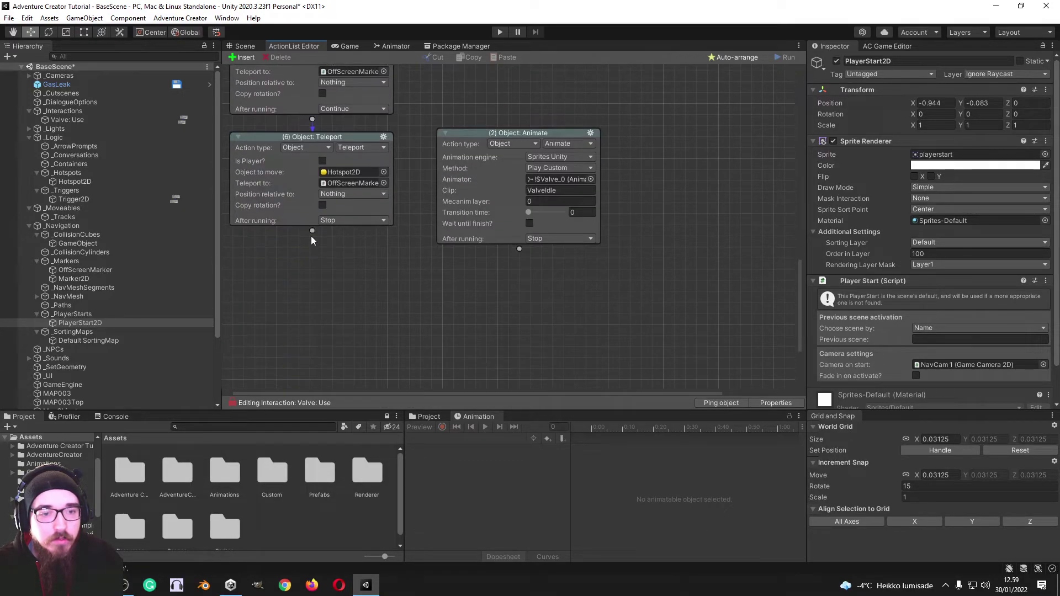
# Run the game again, walk the character over to the valve and use it.
pyautogui.click(244, 46)
pyautogui.click(500, 33)
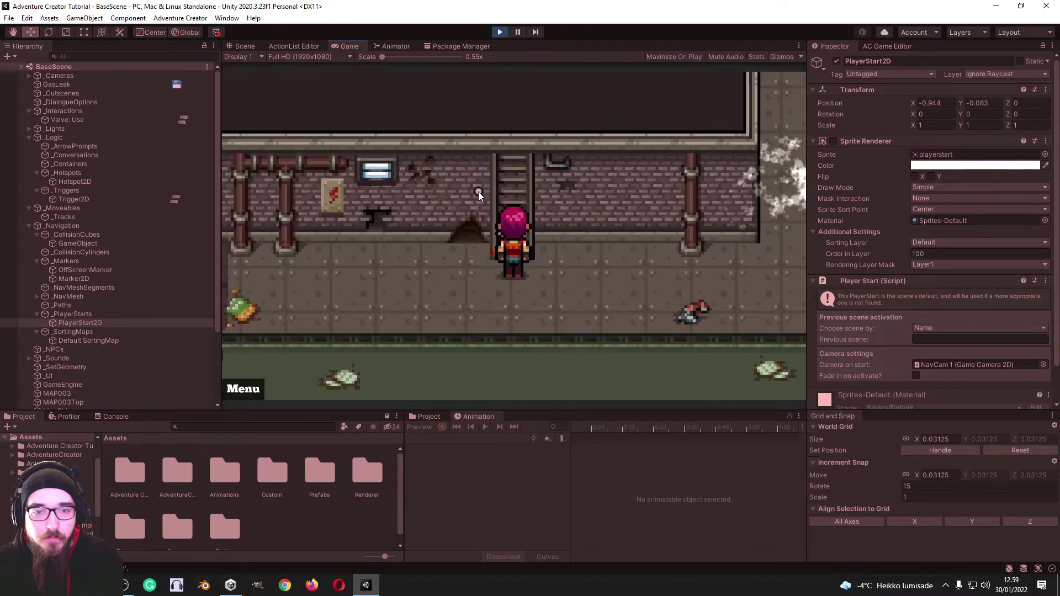
pyautogui.click(609, 202)
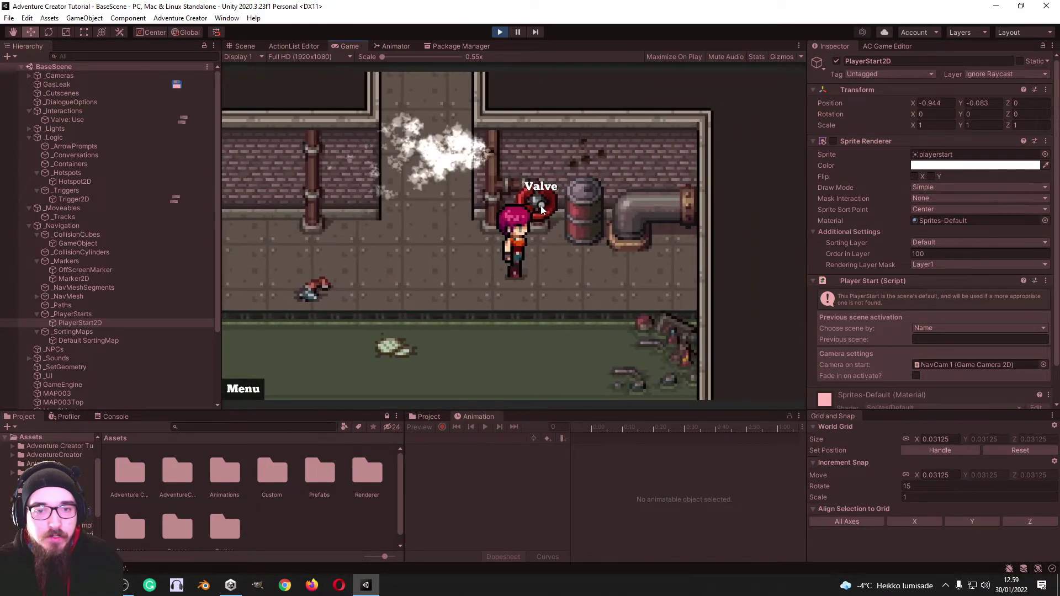
pyautogui.click(540, 211)
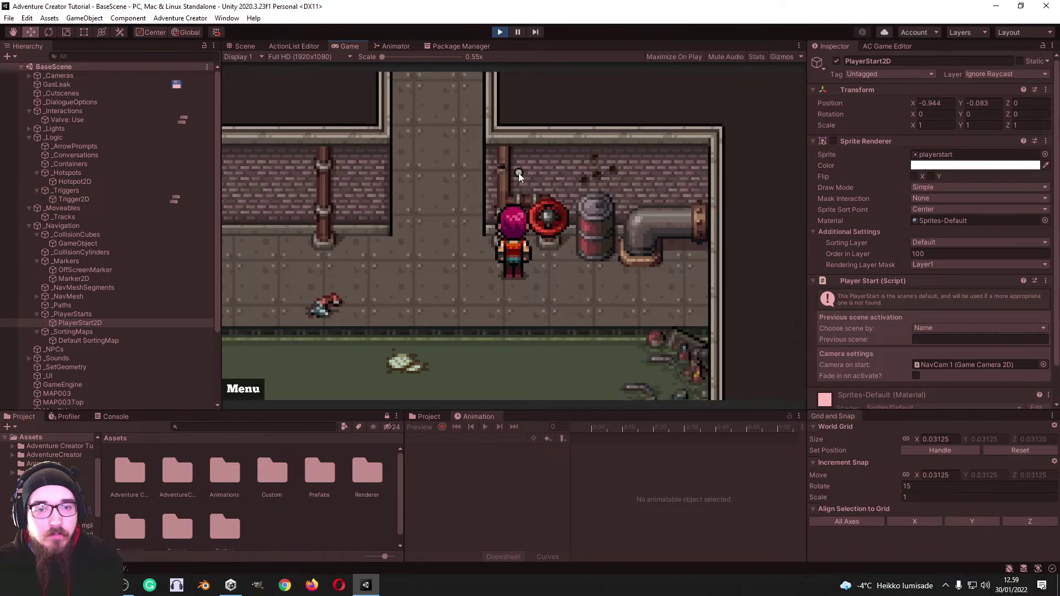
# Walk the character against the wall around the valve, barrel and pipe to test the edge collider there.
pyautogui.press('w')
pyautogui.press('a')
pyautogui.press('s')
pyautogui.press('d')
pyautogui.press('w')
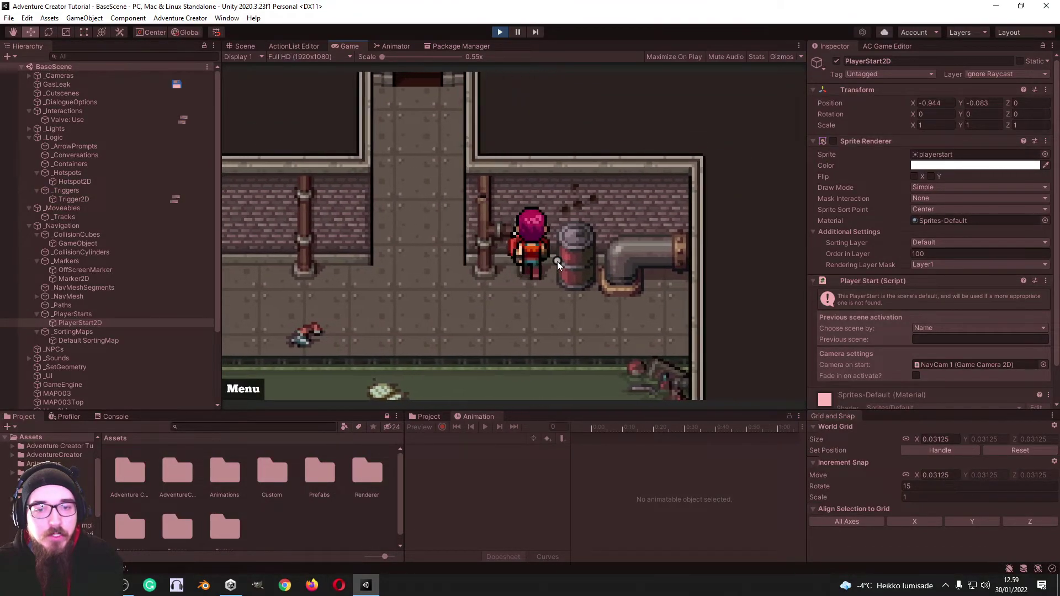
pyautogui.press('d')
pyautogui.press('a')
pyautogui.press('w')
pyautogui.press('d')
pyautogui.press('w')
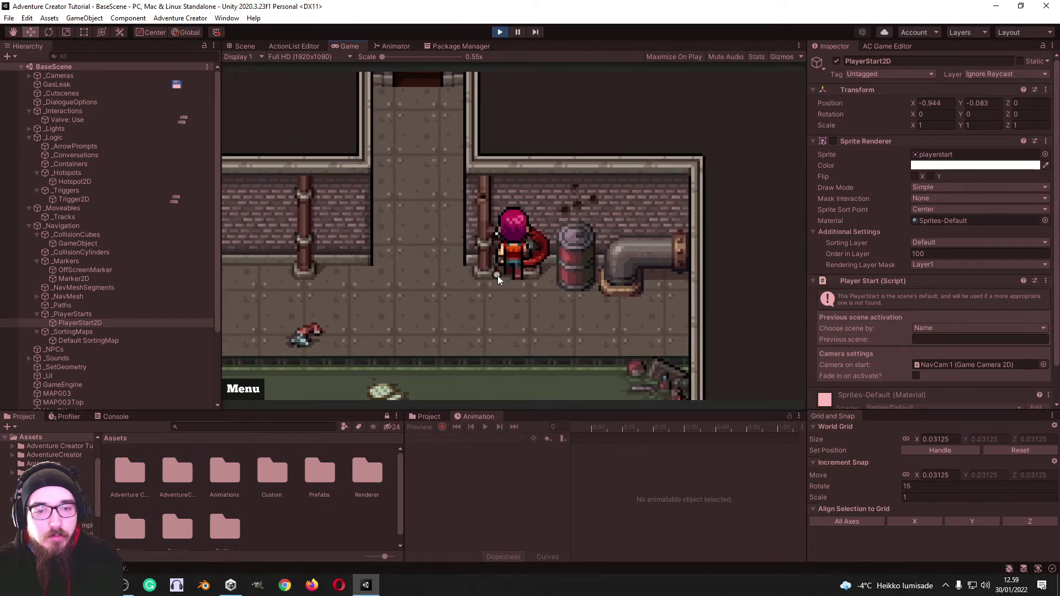
pyautogui.press('d')
pyautogui.press('s')
pyautogui.press('d')
pyautogui.press('w')
pyautogui.press('s')
pyautogui.press('d')
pyautogui.press('w')
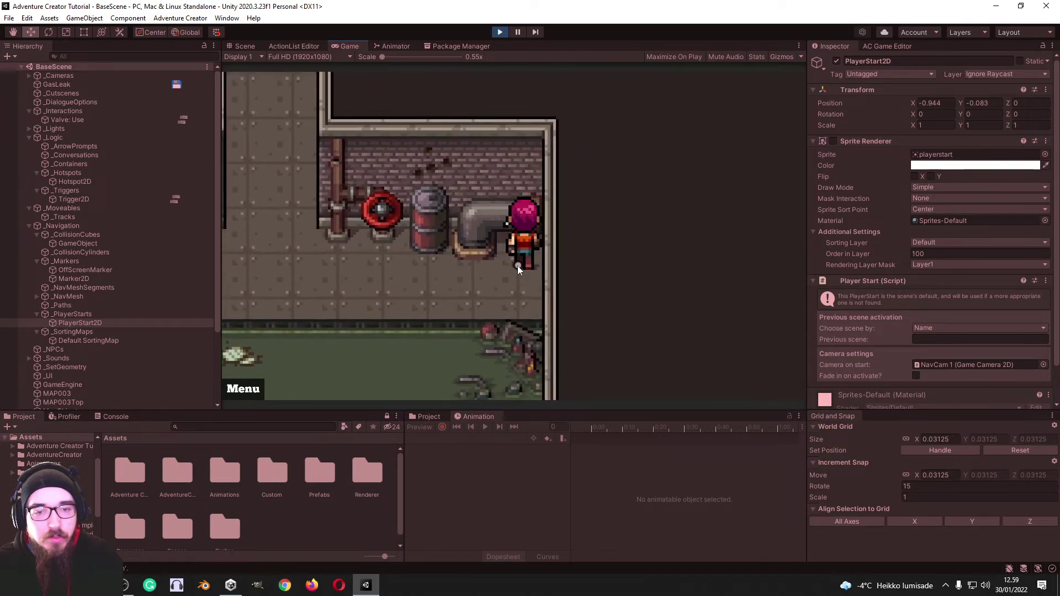
pyautogui.press('a')
pyautogui.press('w')
pyautogui.press('a')
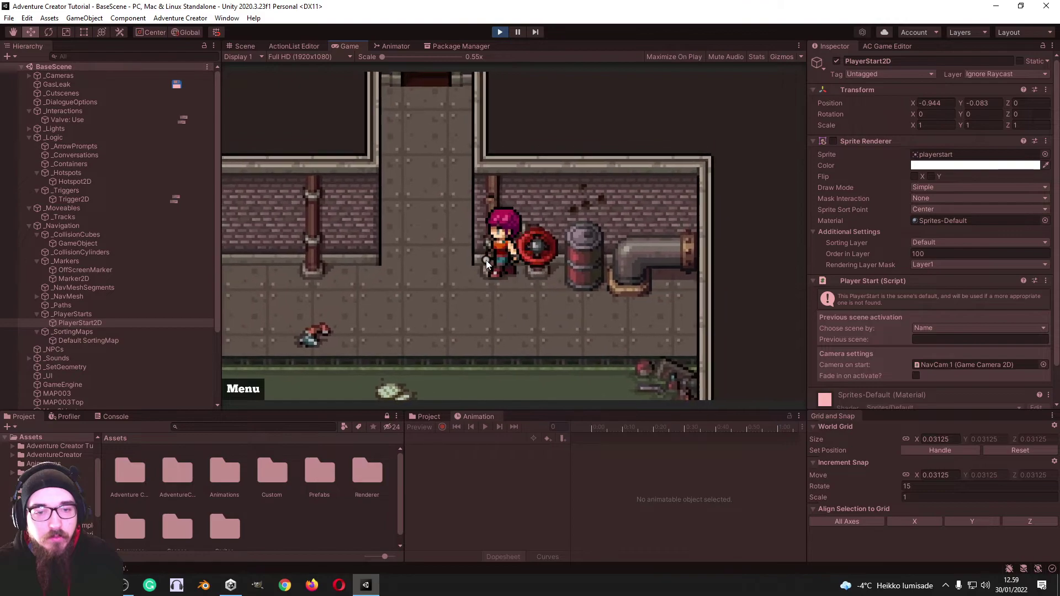
# Walk the character up into the cleared corridor and back down to the walkway.
pyautogui.press('w')
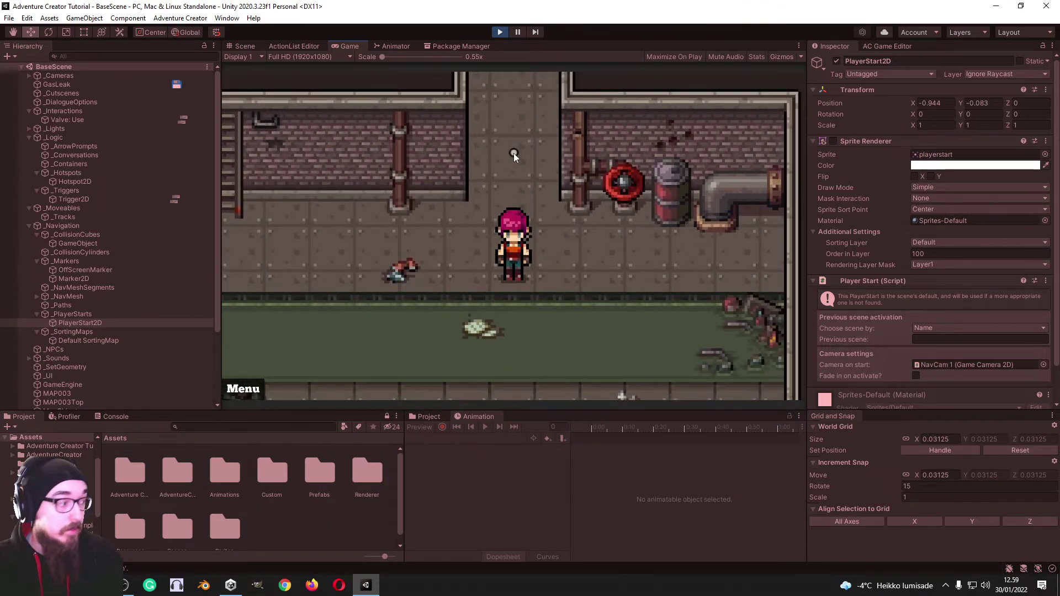
pyautogui.press('w')
pyautogui.press('s')
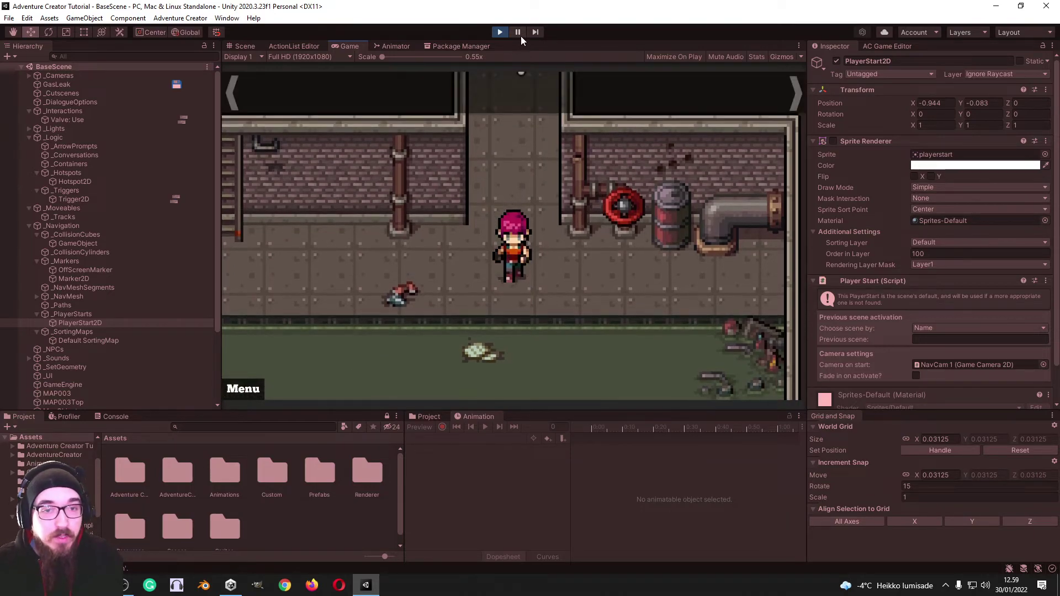
# Walk the character back and forth along the walkway between the lockers and the large pipe to test the edge collider.
pyautogui.press('a')
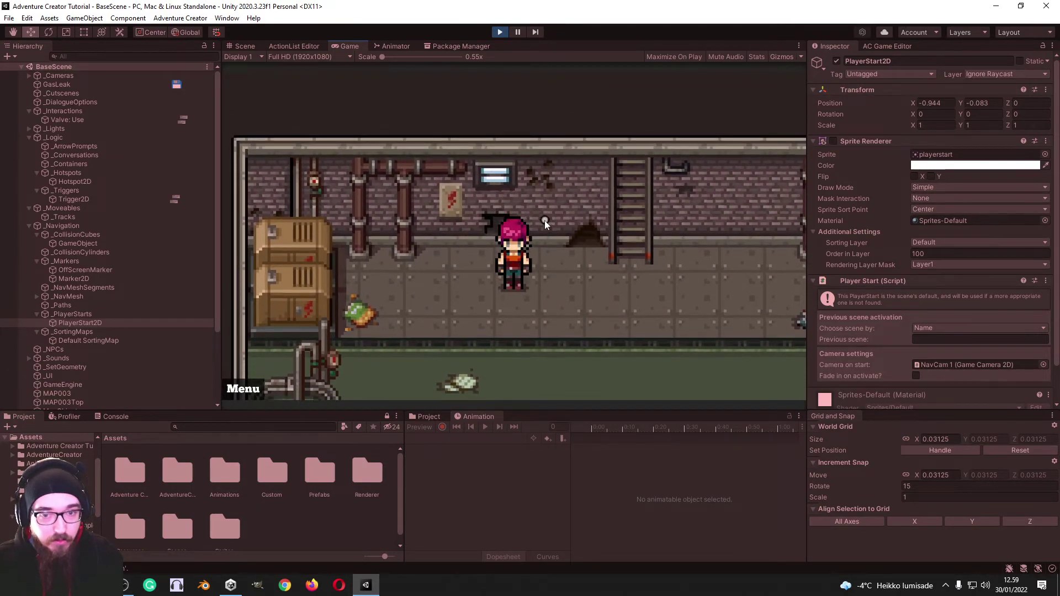
pyautogui.press('s')
pyautogui.press('d')
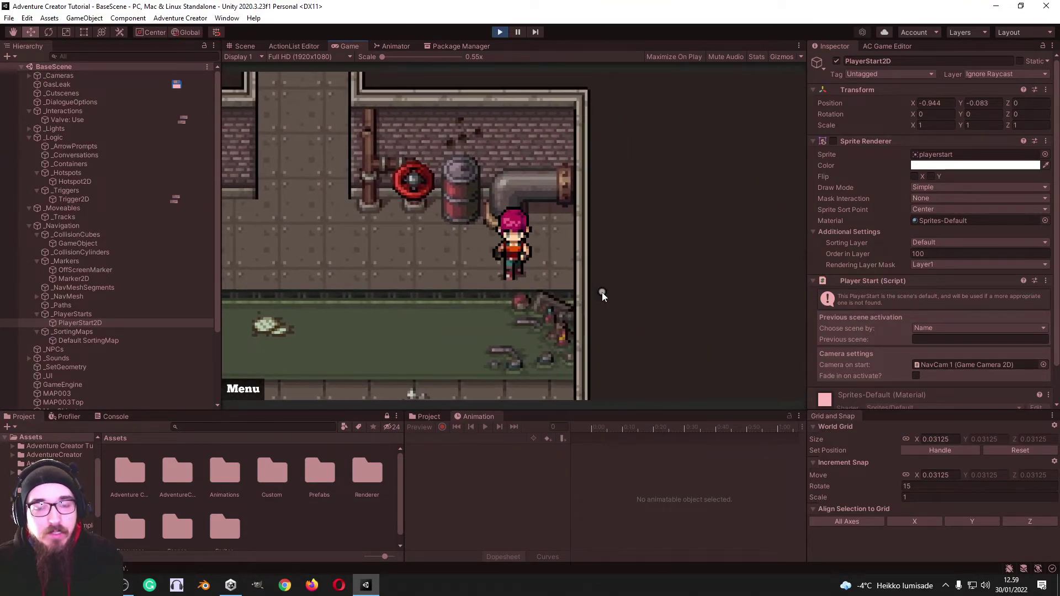
pyautogui.press('a')
pyautogui.press('w')
pyautogui.press('s')
pyautogui.press('a')
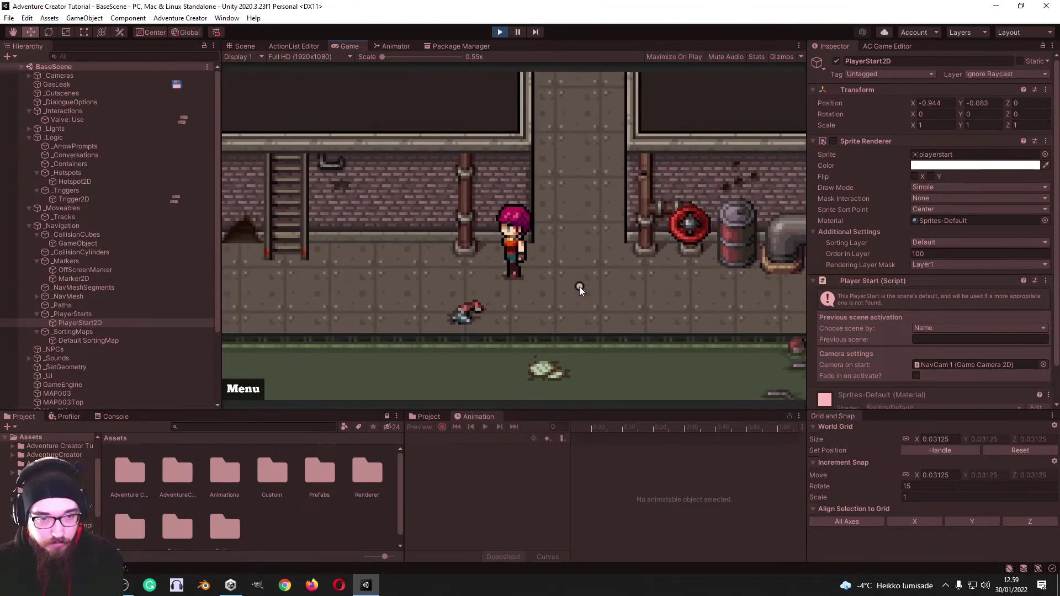
pyautogui.press('w')
pyautogui.press('a')
pyautogui.press('w')
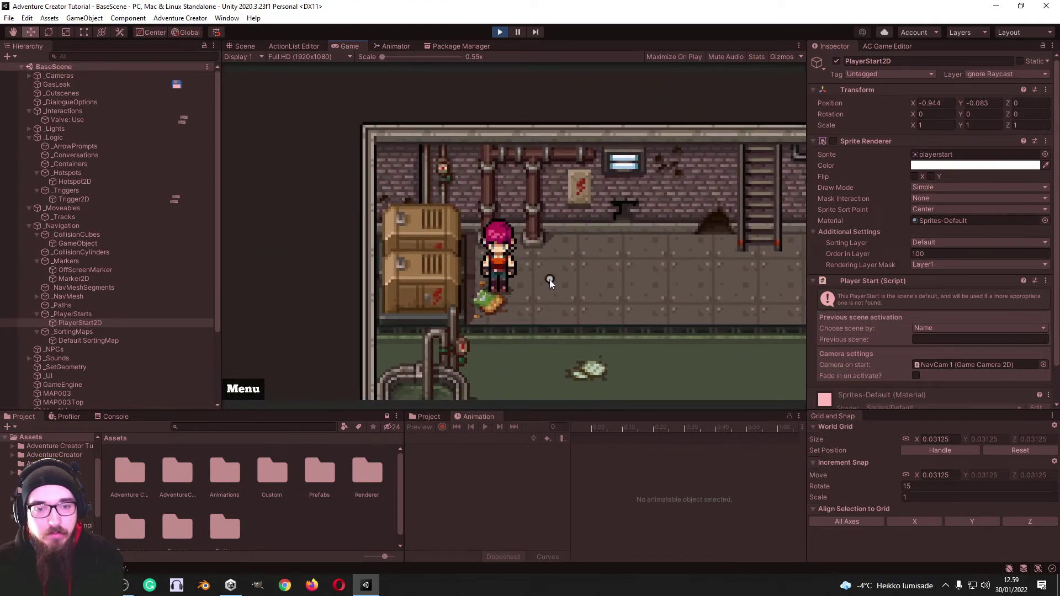
pyautogui.press('s')
pyautogui.press('d')
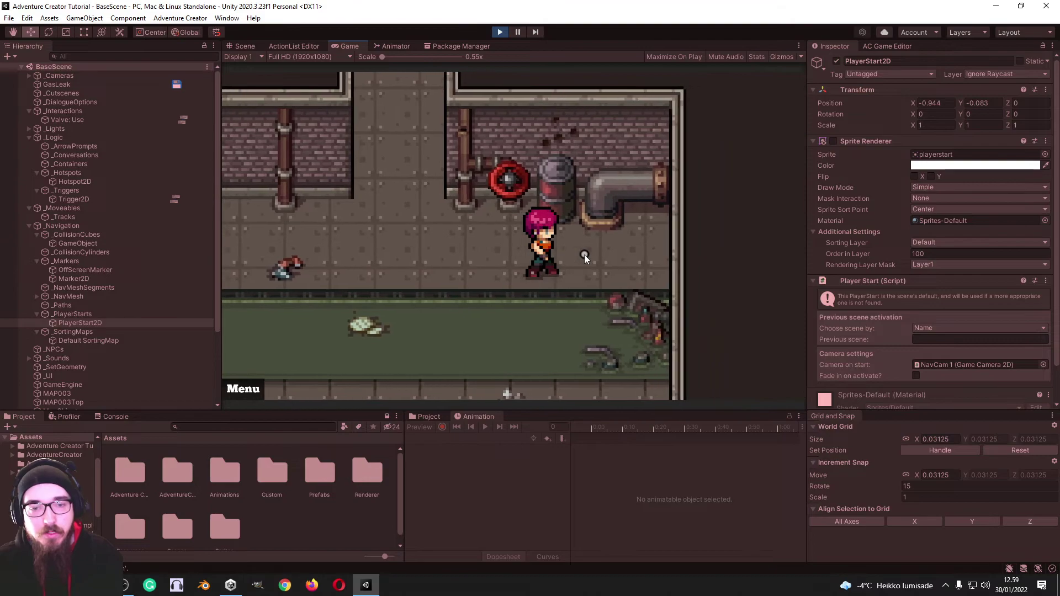
# Walk the character up against the wall around the valve and barrel, and back to the walkway in front of the corridor.
pyautogui.press('w')
pyautogui.press('a')
pyautogui.press('w')
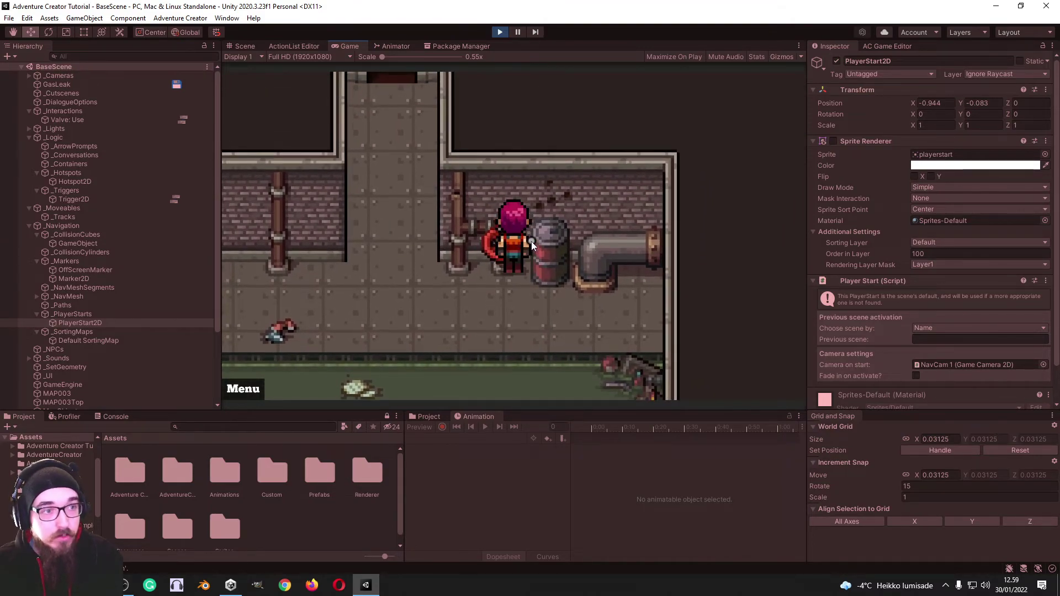
pyautogui.press('s')
pyautogui.press('a')
pyautogui.press('w')
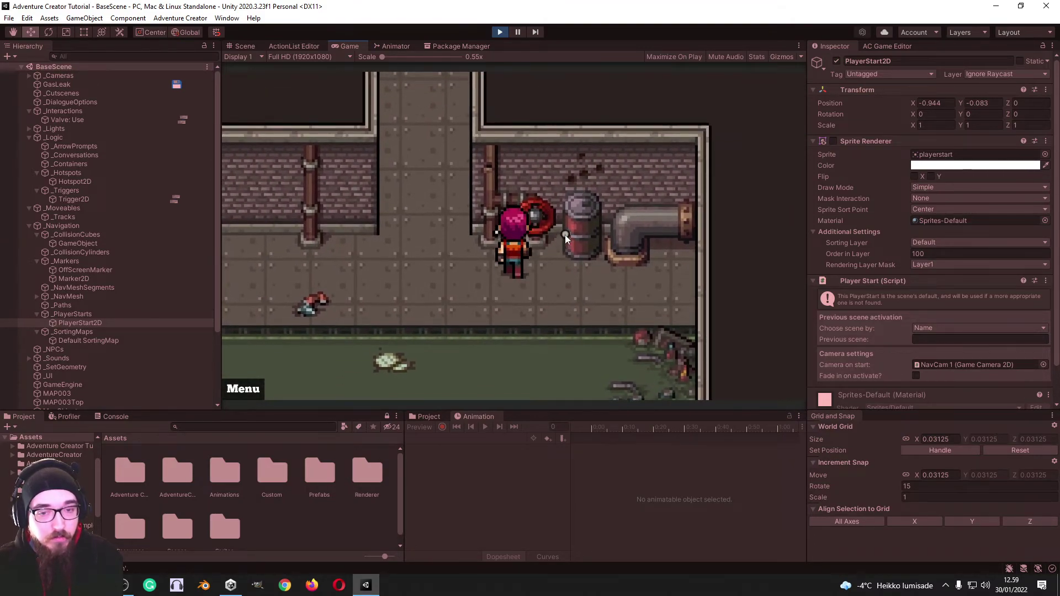
pyautogui.press('a')
pyautogui.press('s')
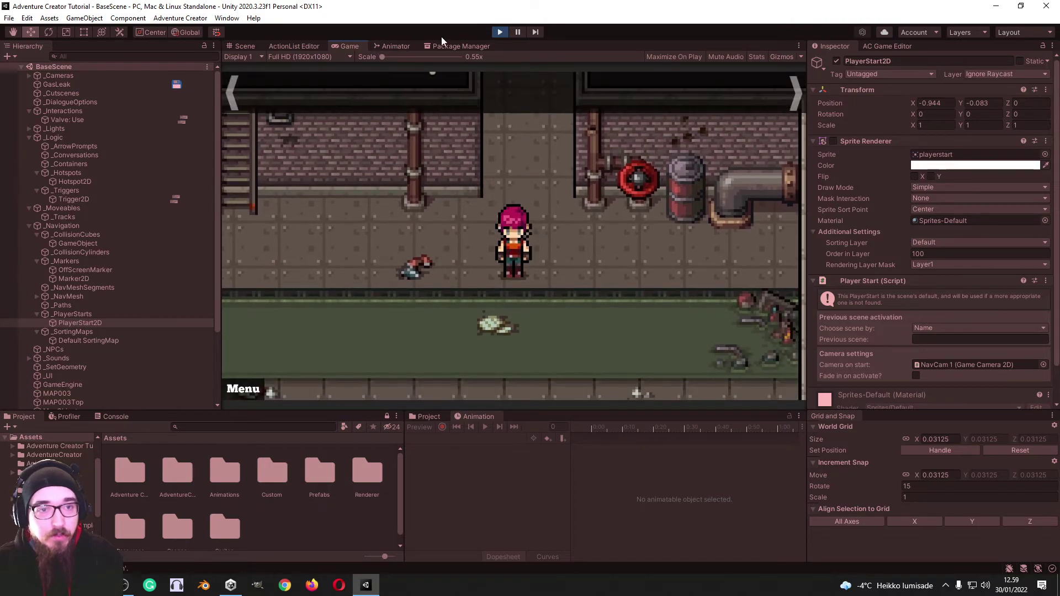
# Stop the game and bring up the Valve: Use action list.
pyautogui.click(499, 32)
pyautogui.click(300, 46)
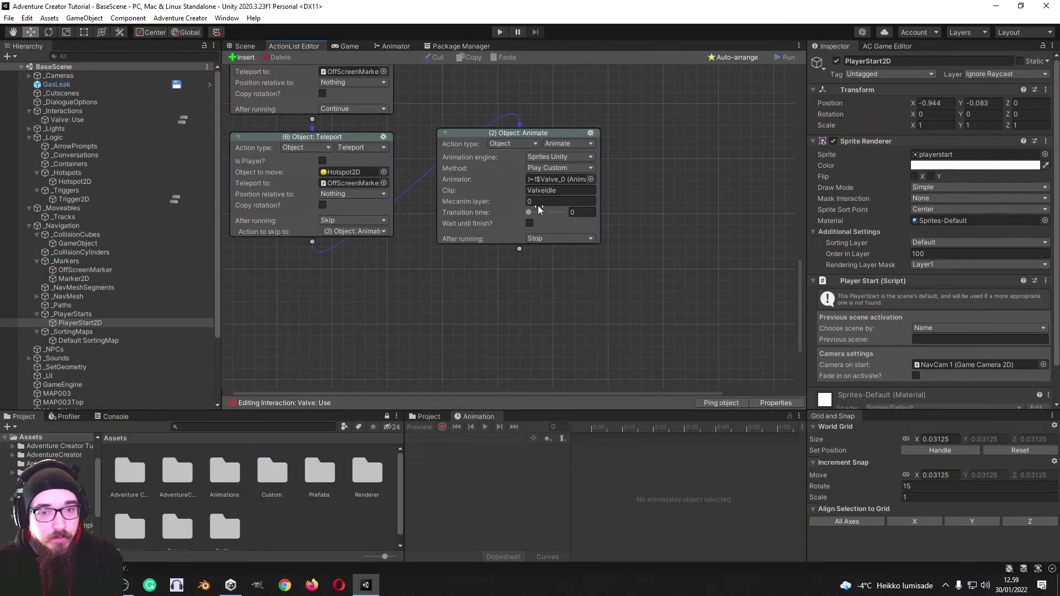
pyautogui.scroll(-3, 606, 254)
pyautogui.click(465, 211)
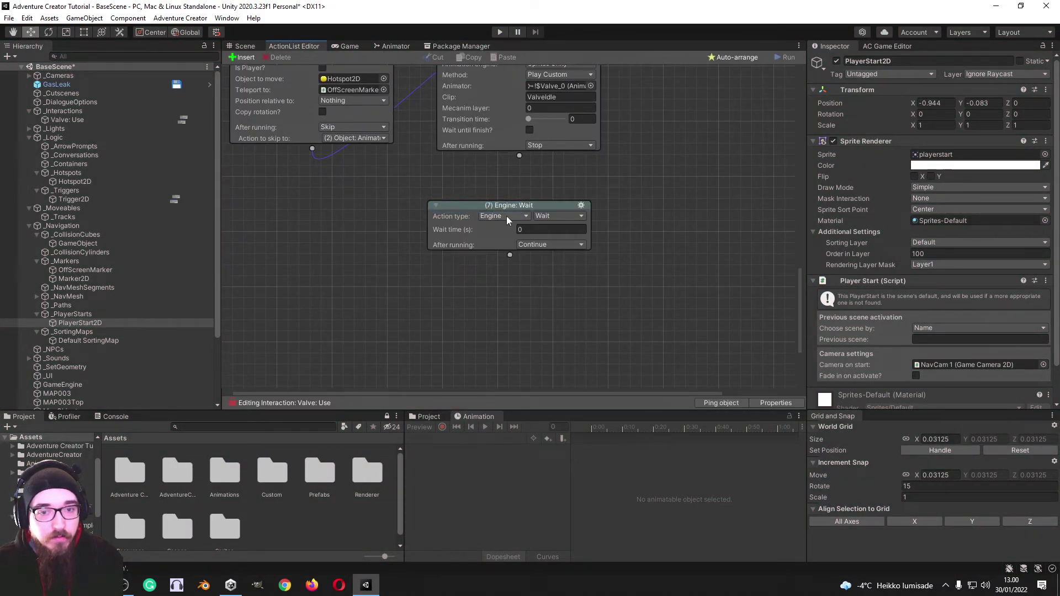
pyautogui.click(505, 216)
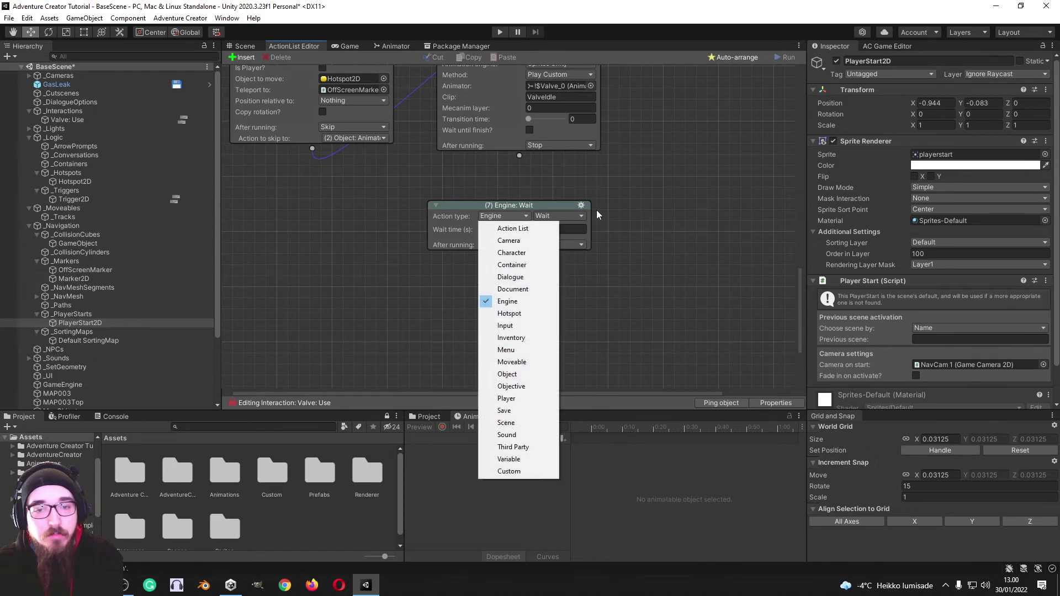
pyautogui.click(581, 204)
pyautogui.click(608, 252)
pyautogui.scroll(5, 474, 108)
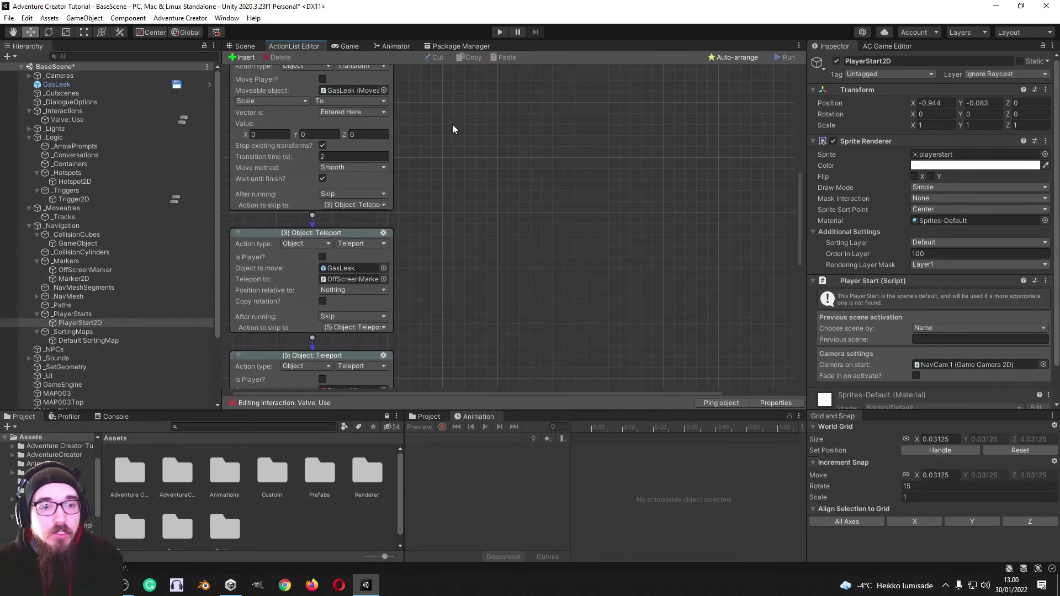
# Auto-arrange the Valve: Use action list so its actions line up in running order.
pyautogui.rightClick(520, 155)
pyautogui.click(563, 214)
pyautogui.scroll(-10, 466, 129)
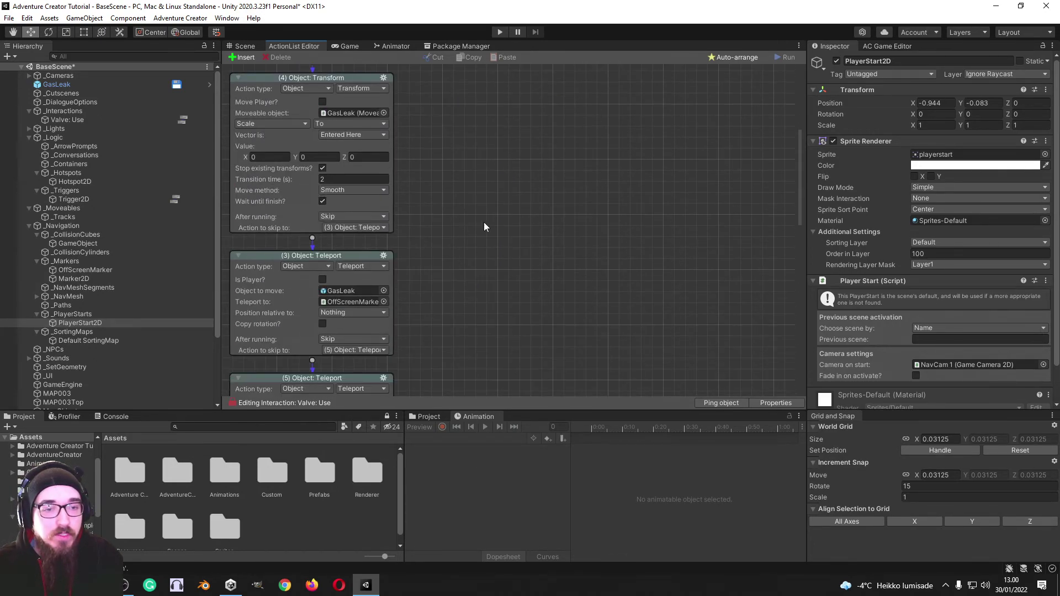
pyautogui.scroll(-4, 502, 198)
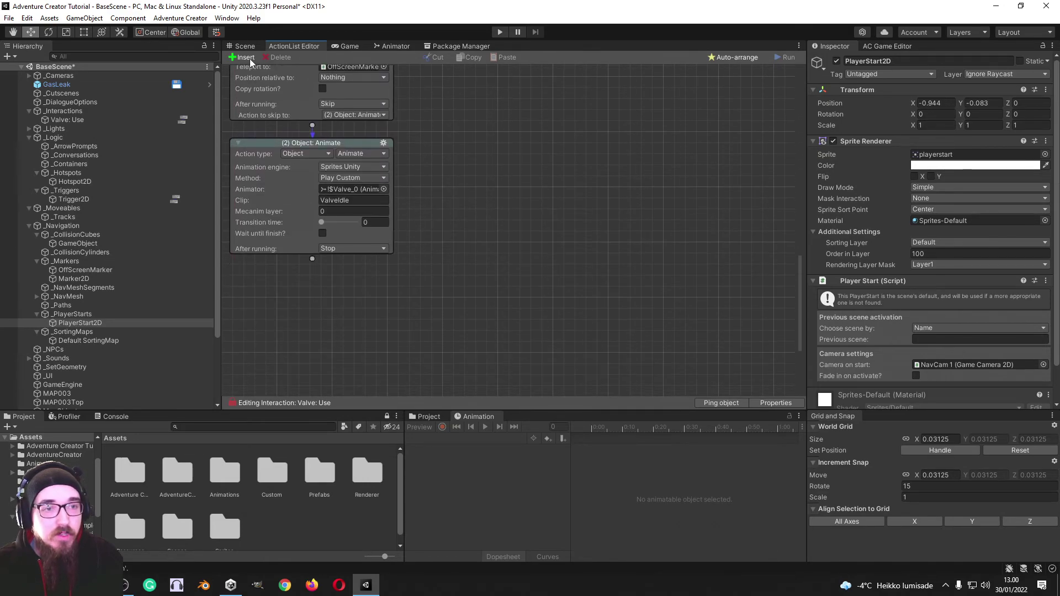
# Return to the scene view and save BaseScene.
pyautogui.click(246, 46)
pyautogui.hotkey('ctrl', 's')
pyautogui.moveTo(488, 160); pyautogui.dragTo(382, 205, button='middle')
pyautogui.scroll(-5, 640, 234)
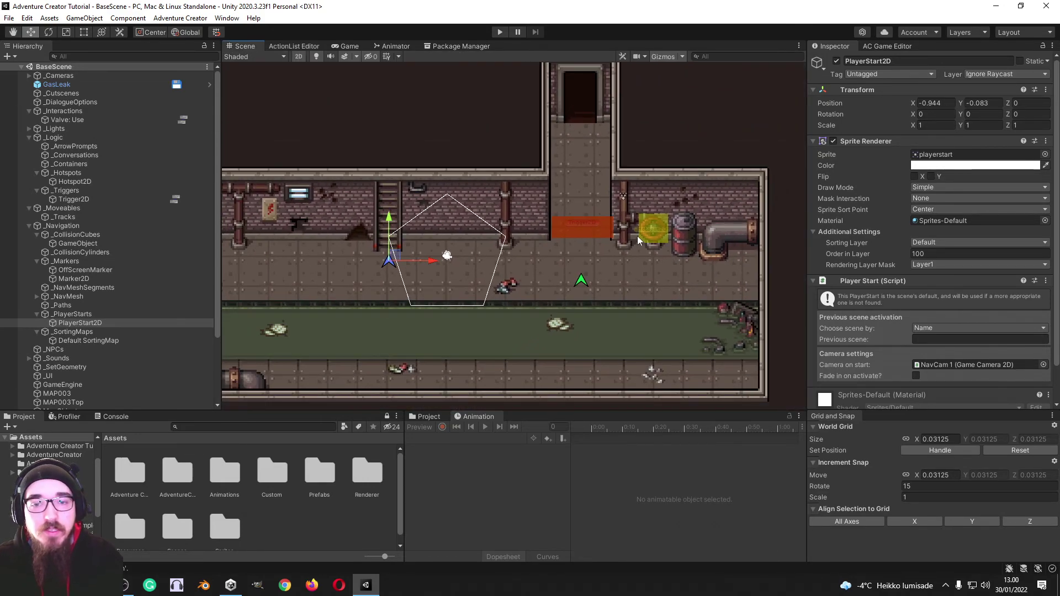
pyautogui.moveTo(539, 212)
pyautogui.mouseDown(button='middle')
pyautogui.moveTo(487, 224)
pyautogui.moveTo(479, 255)
pyautogui.moveTo(526, 214)
pyautogui.mouseUp(button='middle')
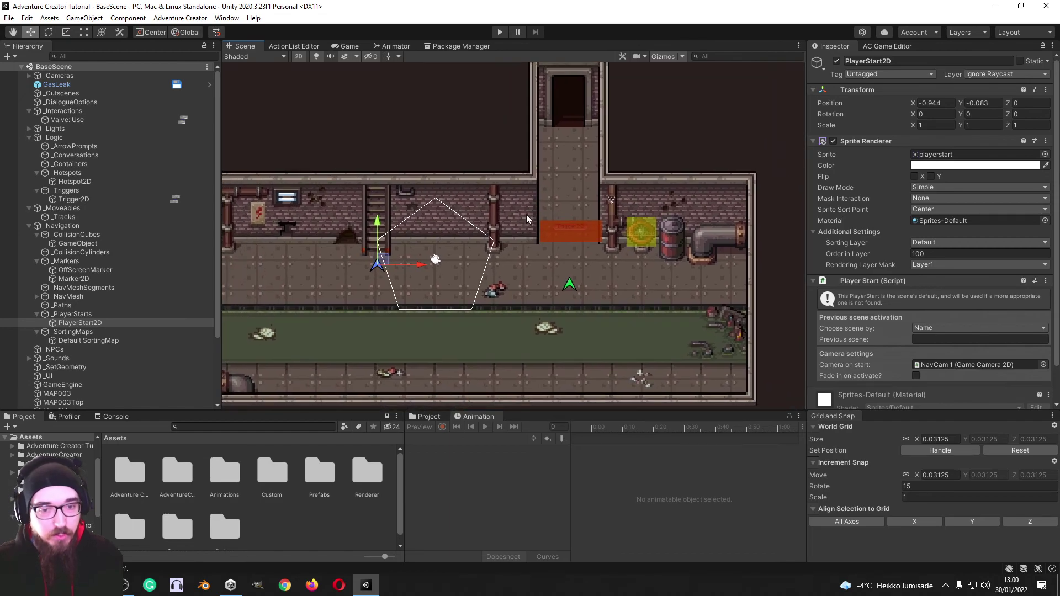